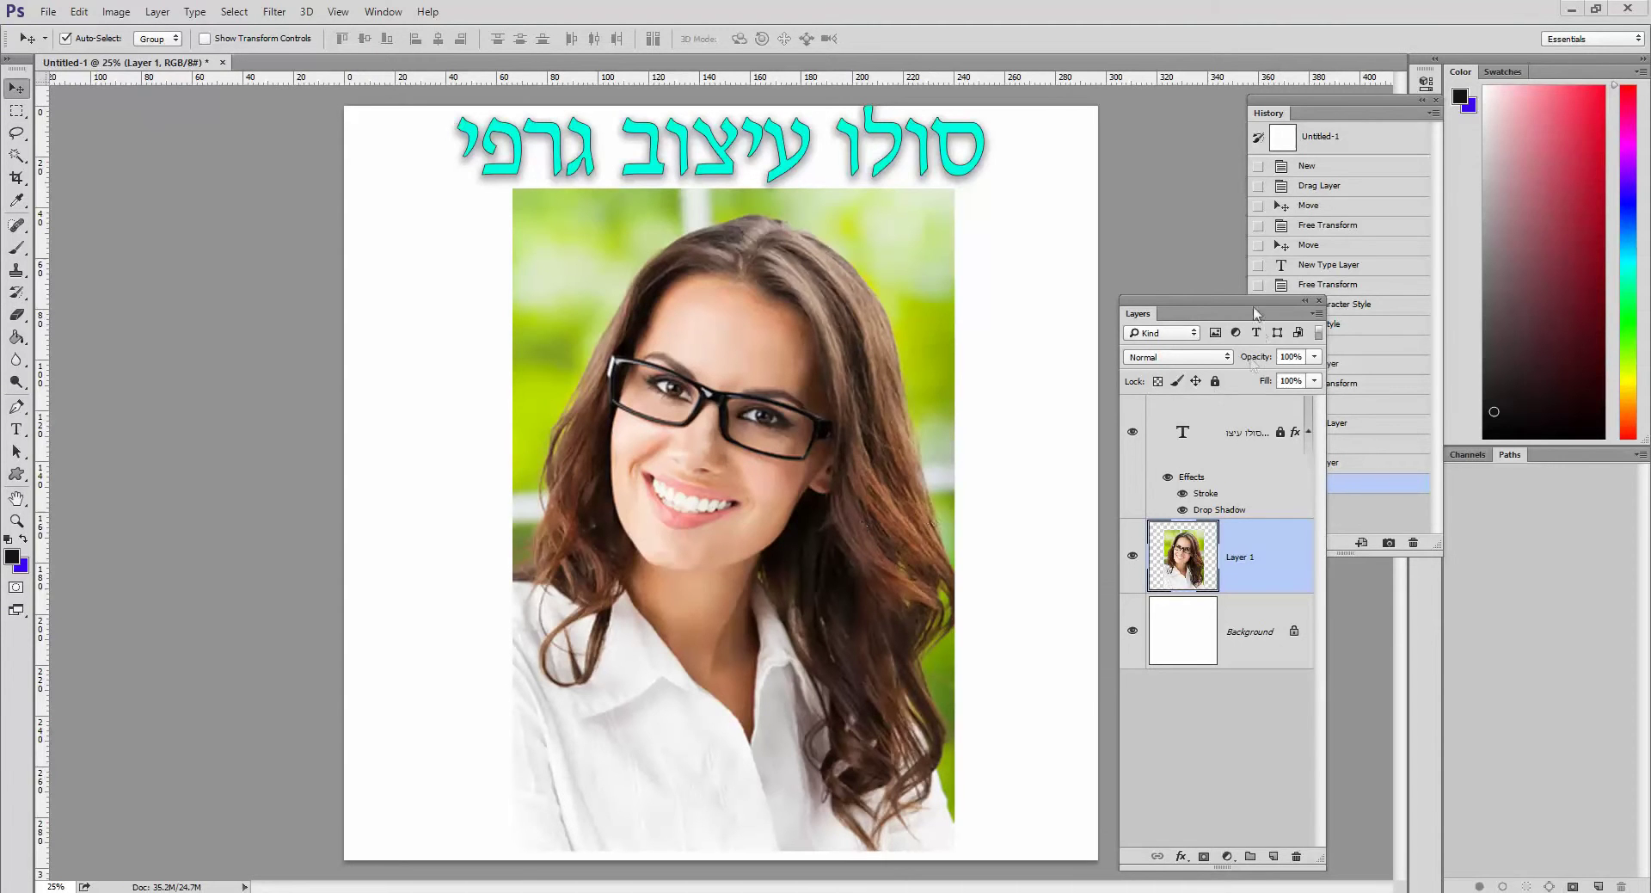
Duplicate Layer 1 and place the copy, hidden, beneath the original photo layer.
{"action": "left_click_drag", "start_coordinate": [1259, 302], "coordinate": [1290, 214]}
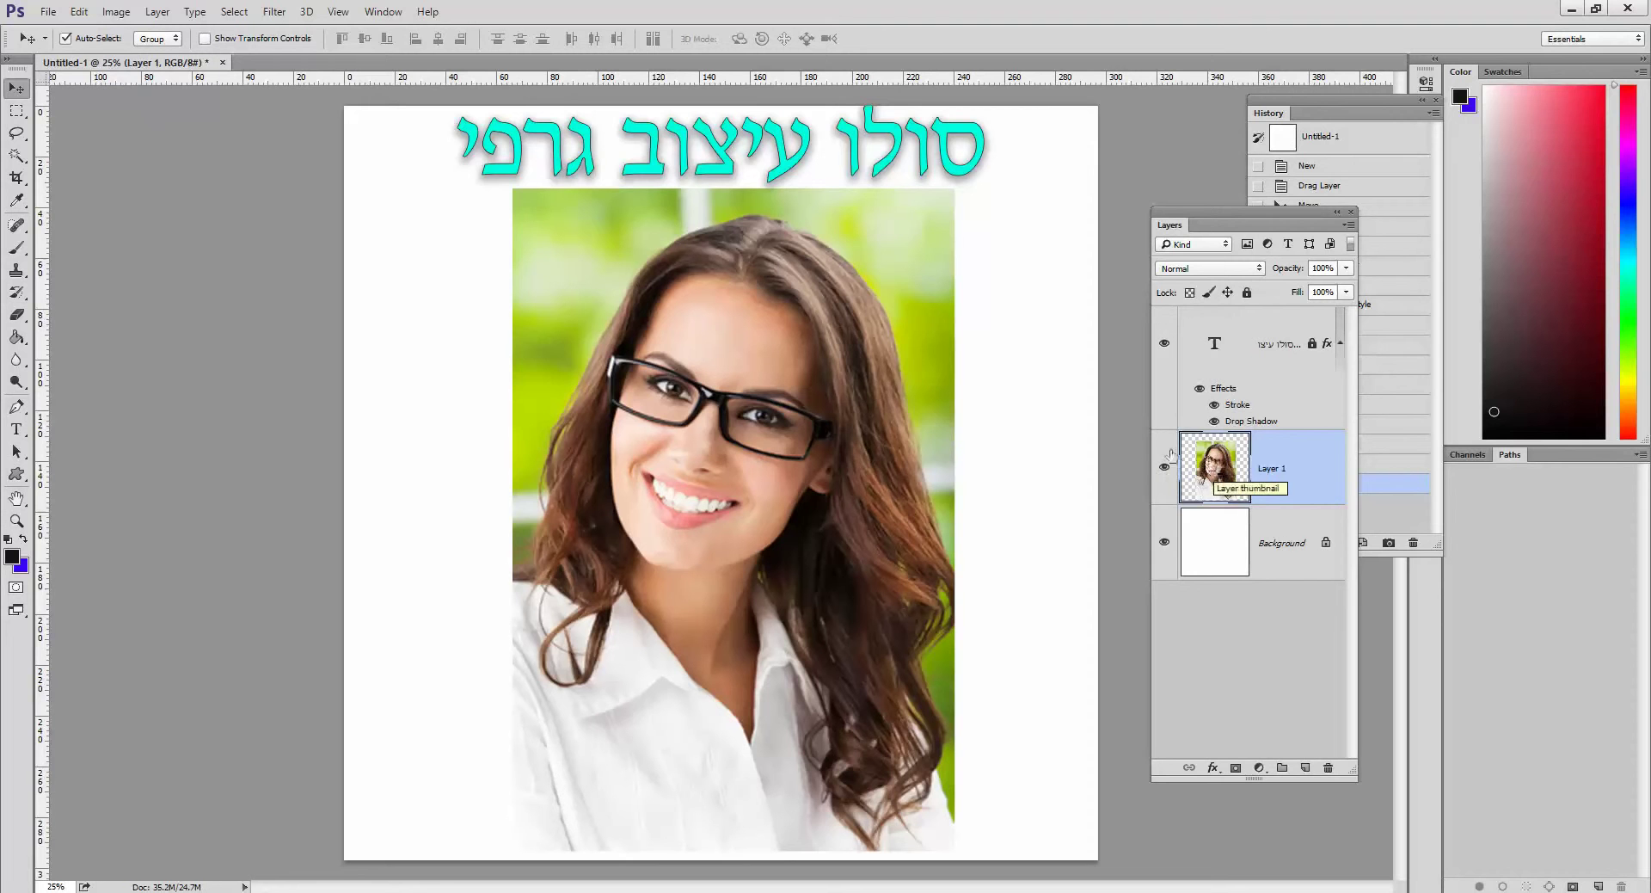
{"action": "left_click_drag", "start_coordinate": [1208, 449], "coordinate": [1305, 767]}
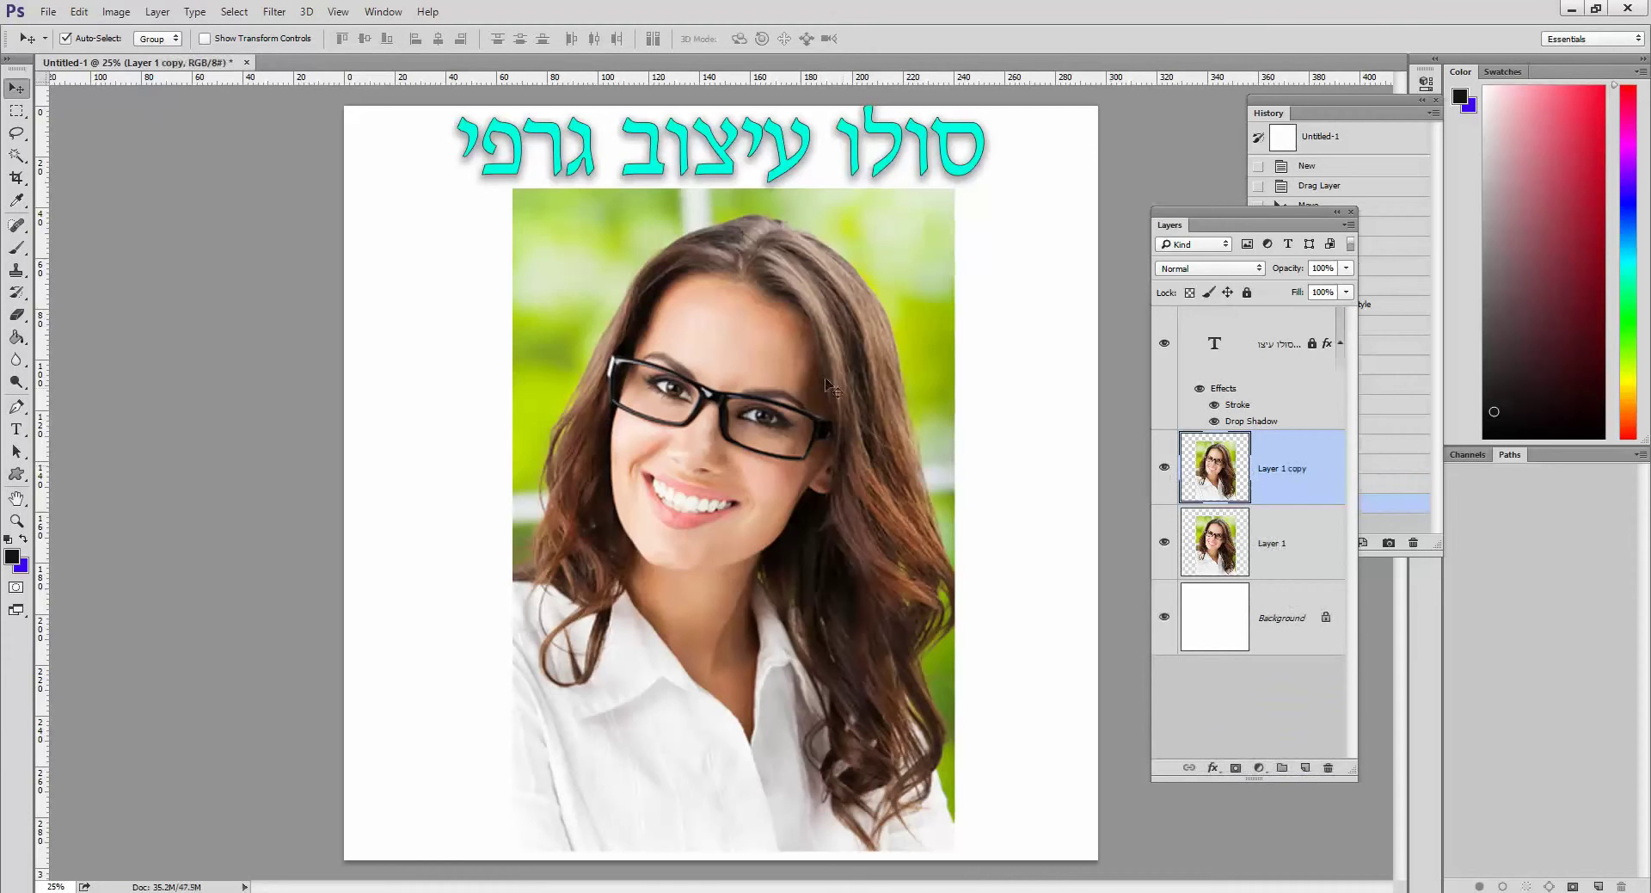
{"action": "left_click_drag", "start_coordinate": [822, 383], "coordinate": [737, 405]}
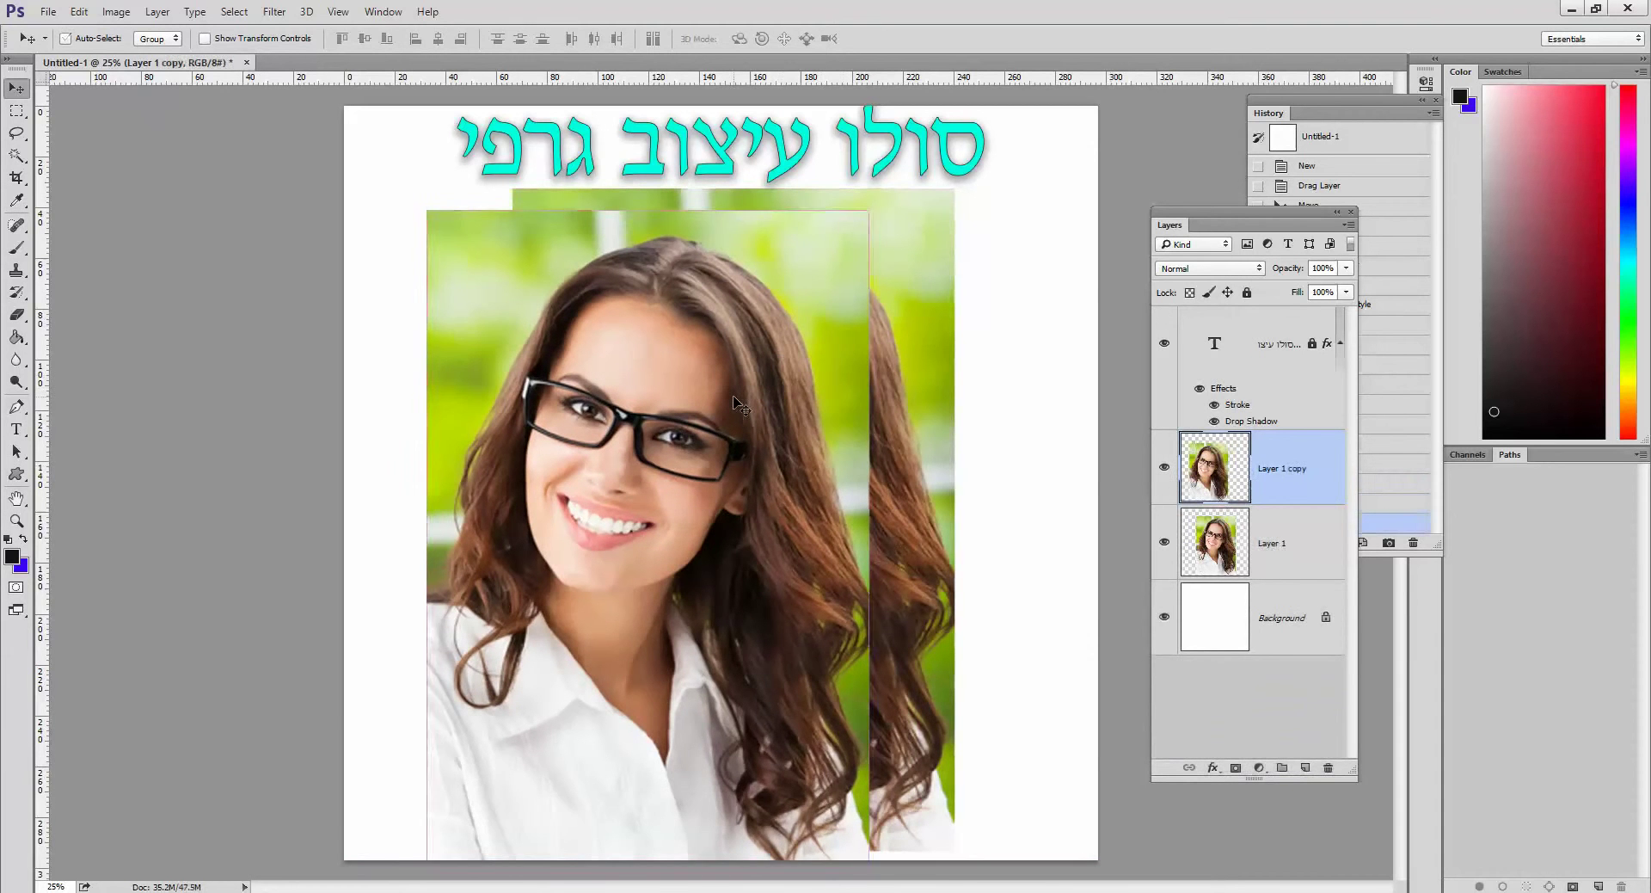
{"action": "key", "text": "ctrl+z"}
{"action": "left_click", "coordinate": [1165, 467]}
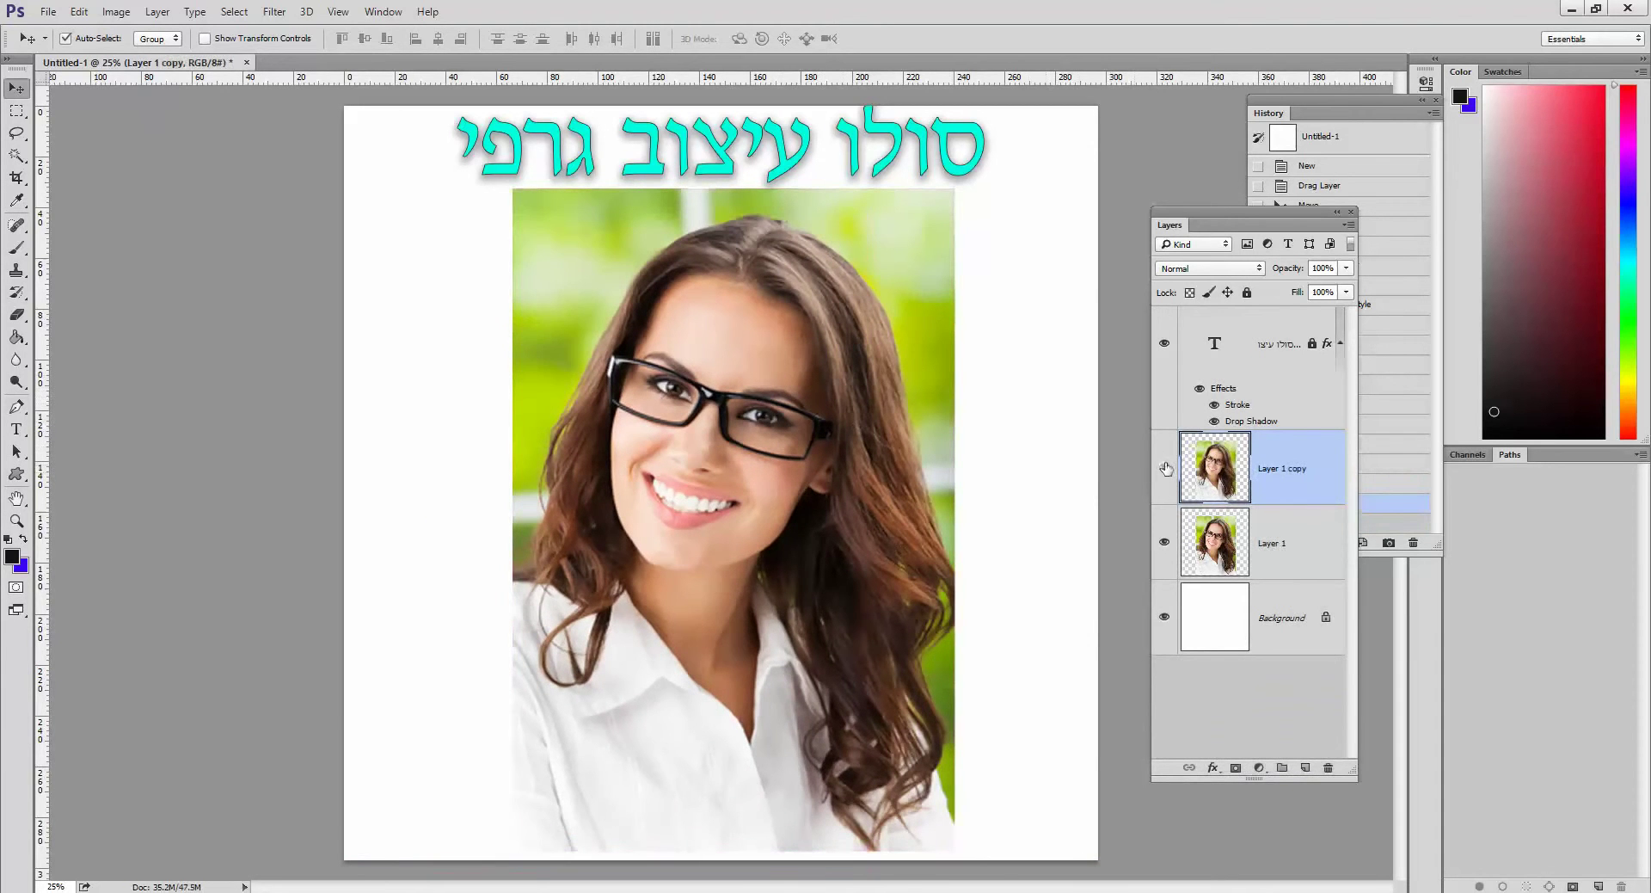
{"action": "left_click_drag", "start_coordinate": [1261, 544], "coordinate": [1259, 491]}
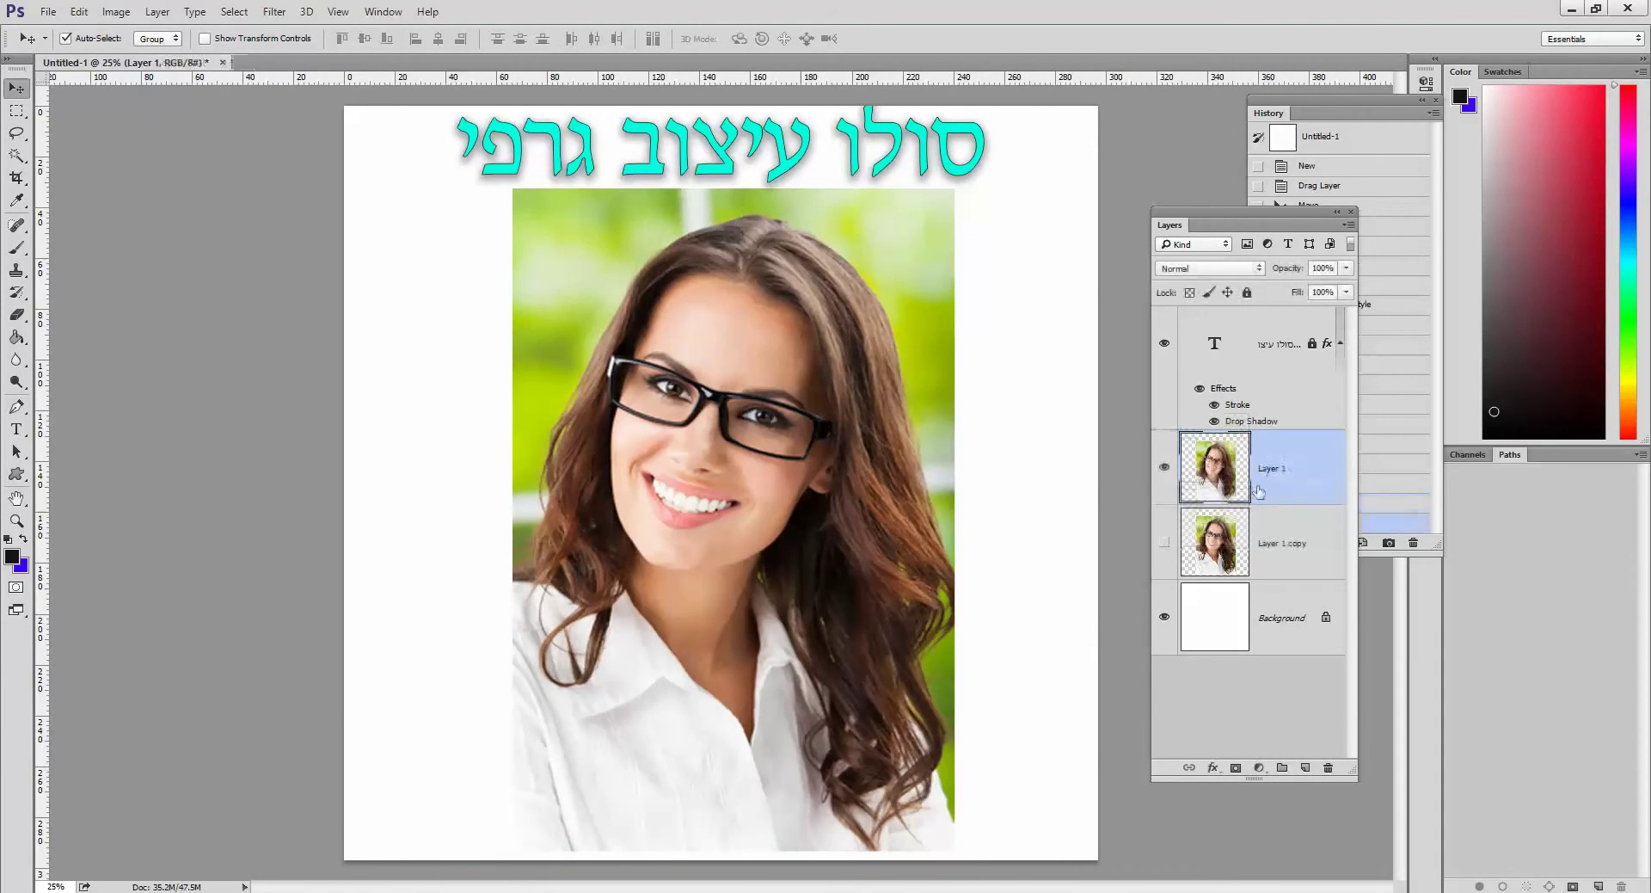
Rename the hidden photo copy "המשוכפלת".
{"action": "double_click", "coordinate": [1270, 544]}
{"action": "type", "text": "שחור"}
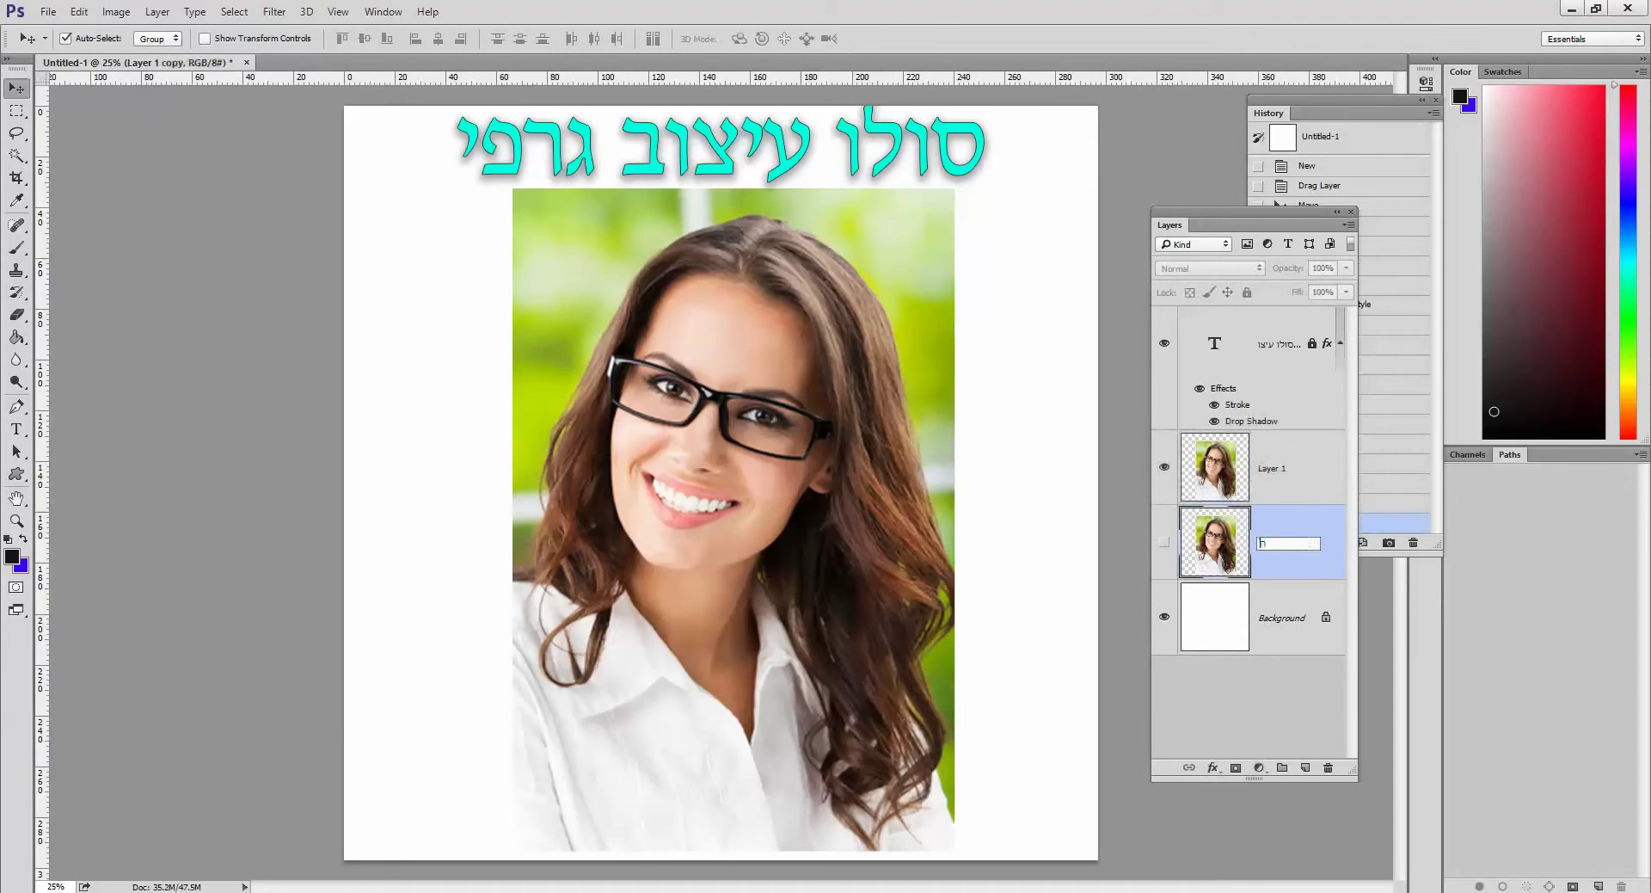
{"action": "type", "text": " המשוכפלת"}
{"action": "key", "text": "Return"}
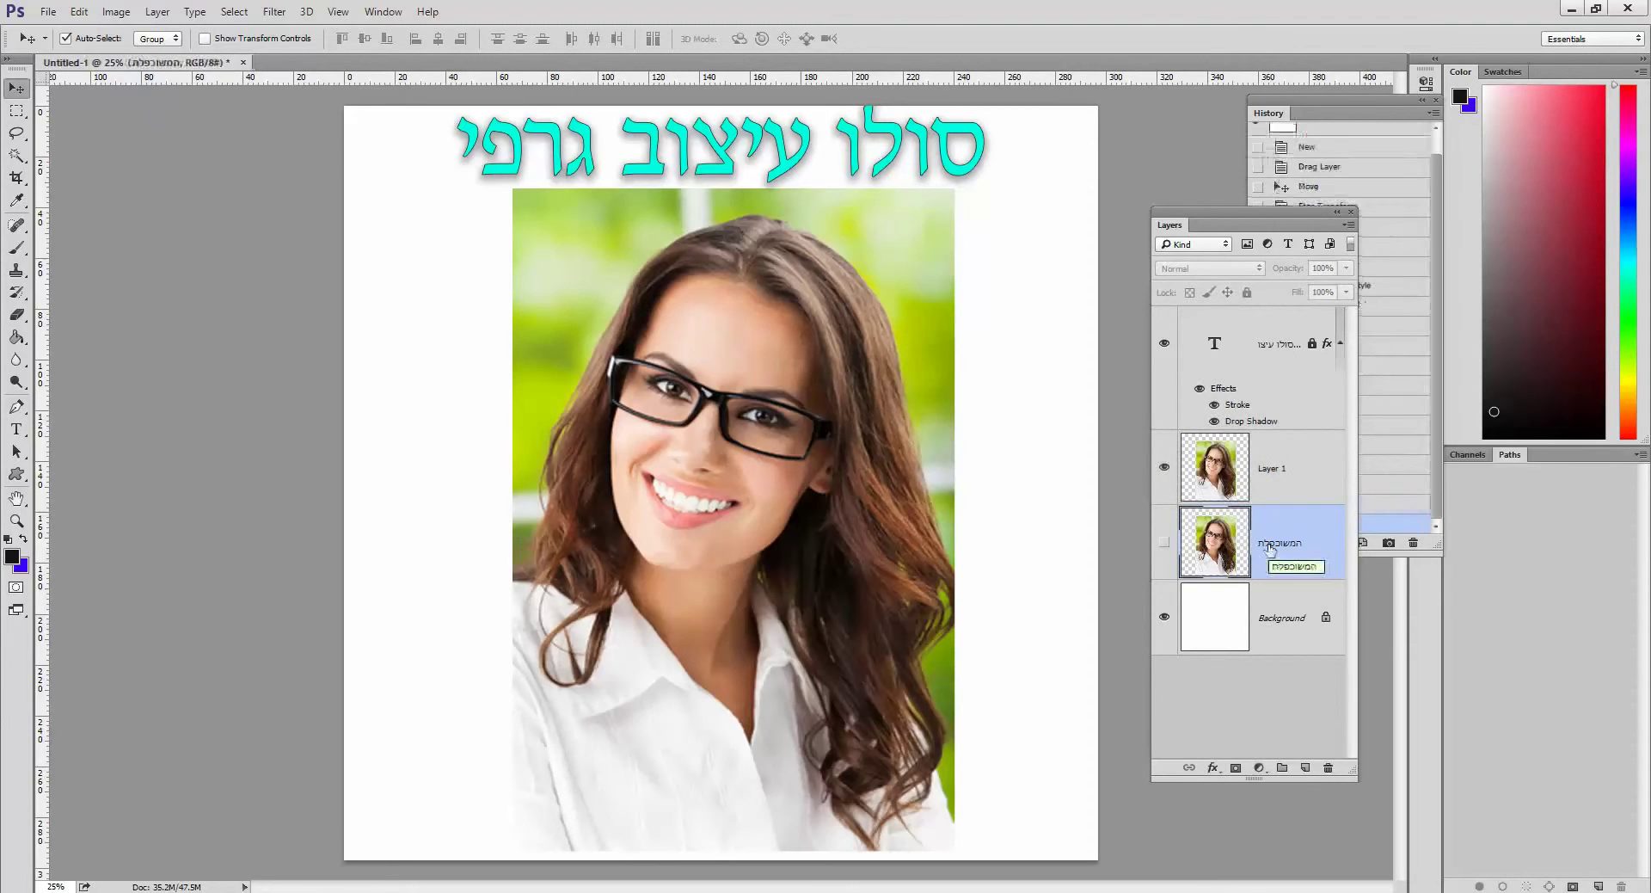
On Layer 1, clear two vertical and two horizontal rectangular strips so the photo splits into a three-by-three grid of pieces.
{"action": "left_click", "coordinate": [1276, 474]}
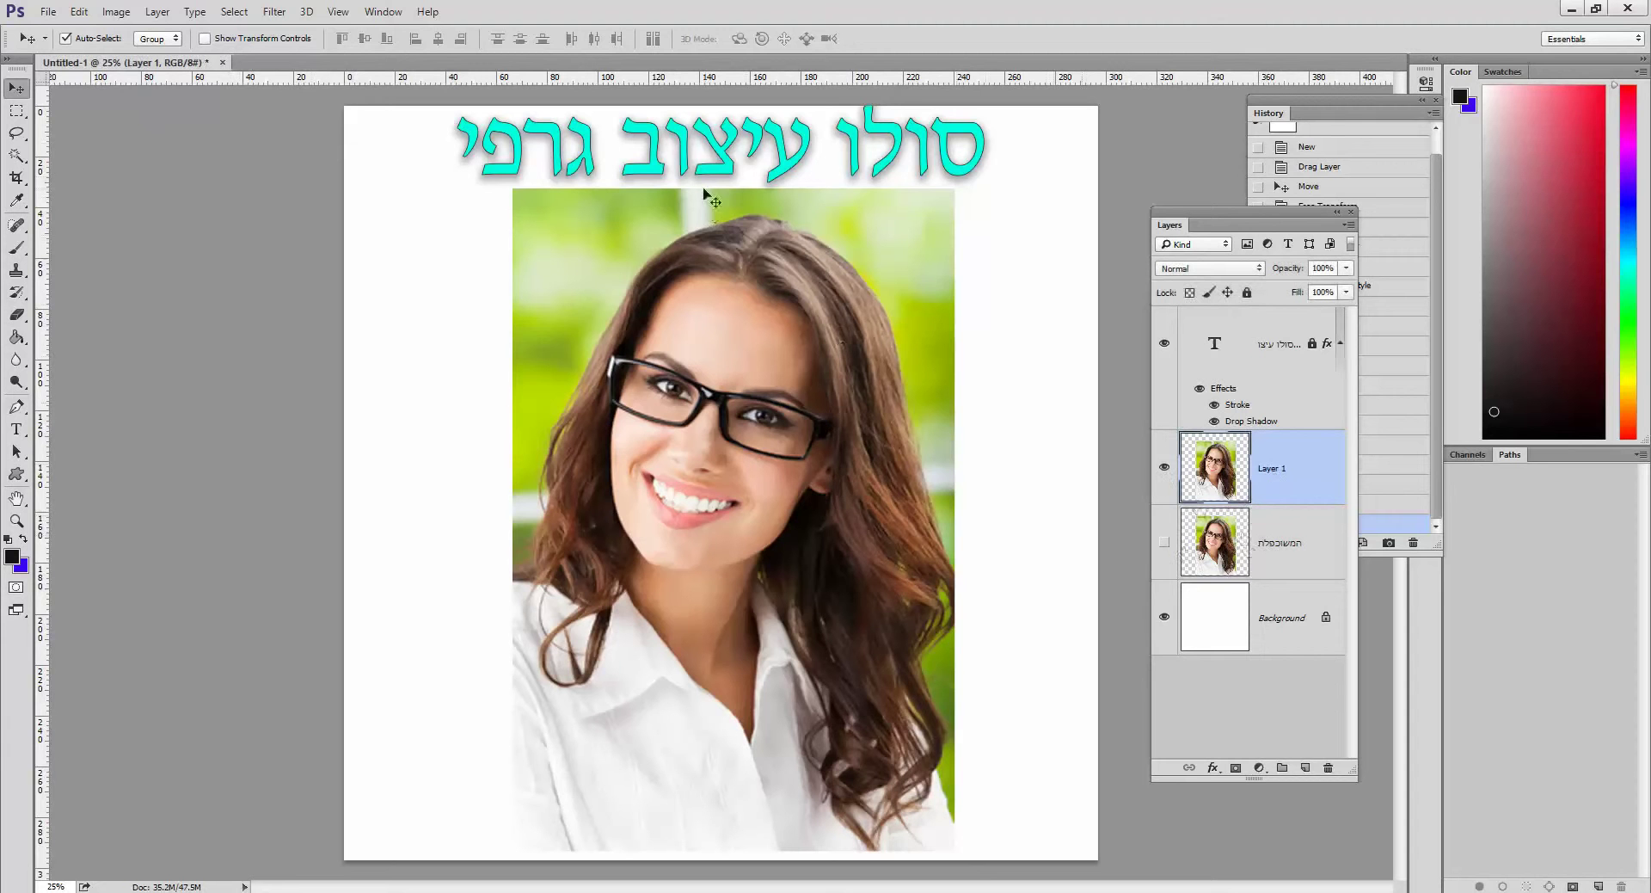
{"action": "left_click", "coordinate": [16, 110]}
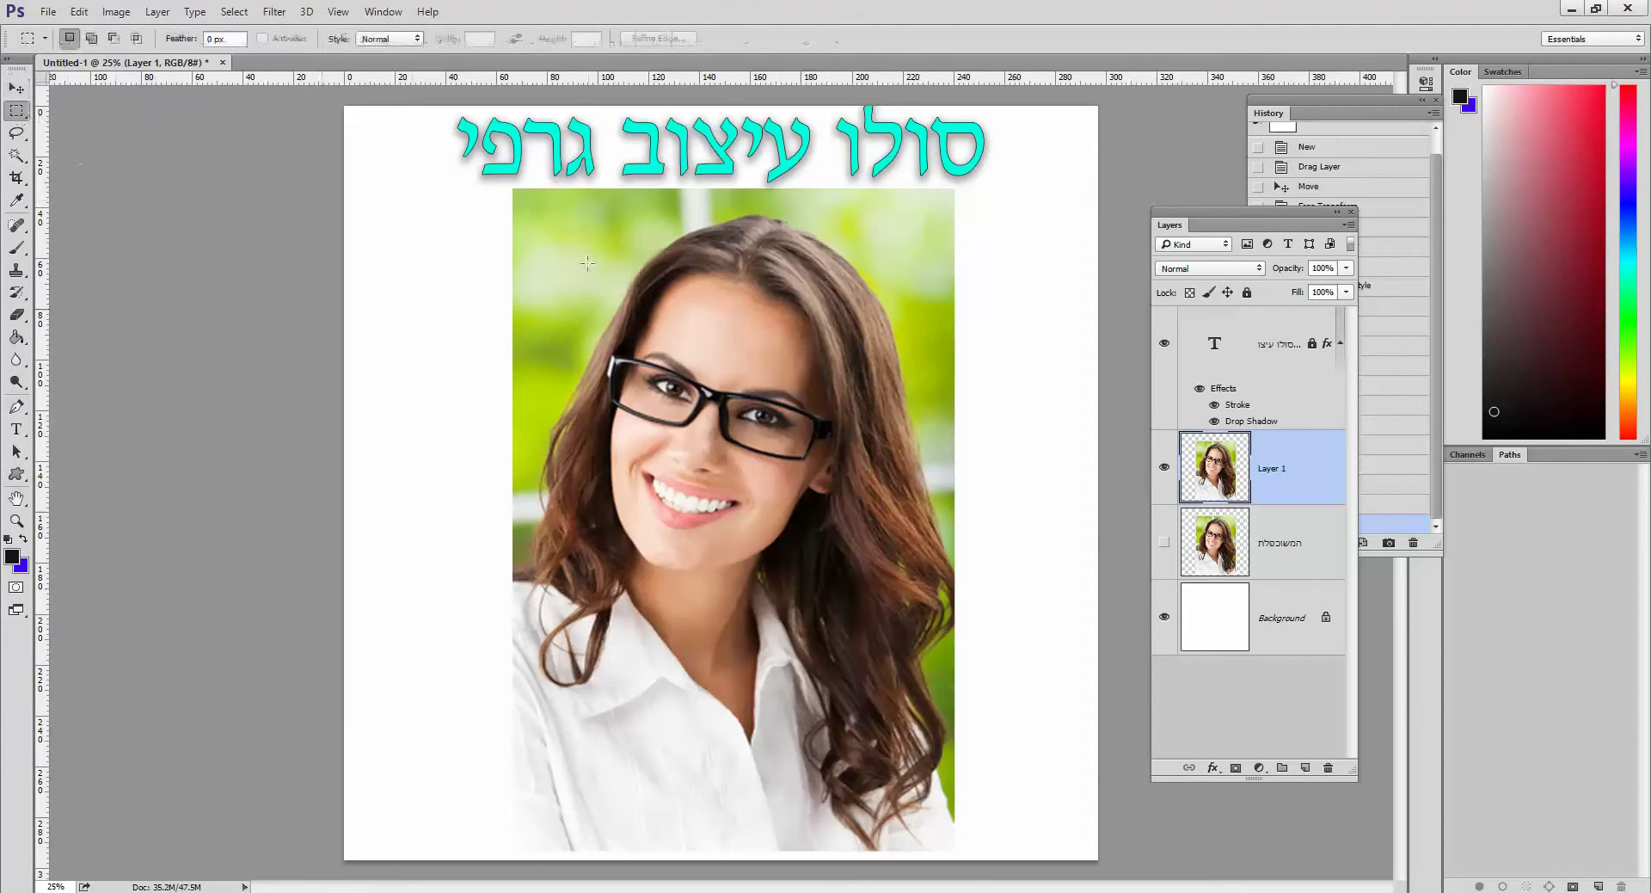
{"action": "left_click_drag", "start_coordinate": [591, 164], "coordinate": [625, 860]}
{"action": "key", "text": "Delete"}
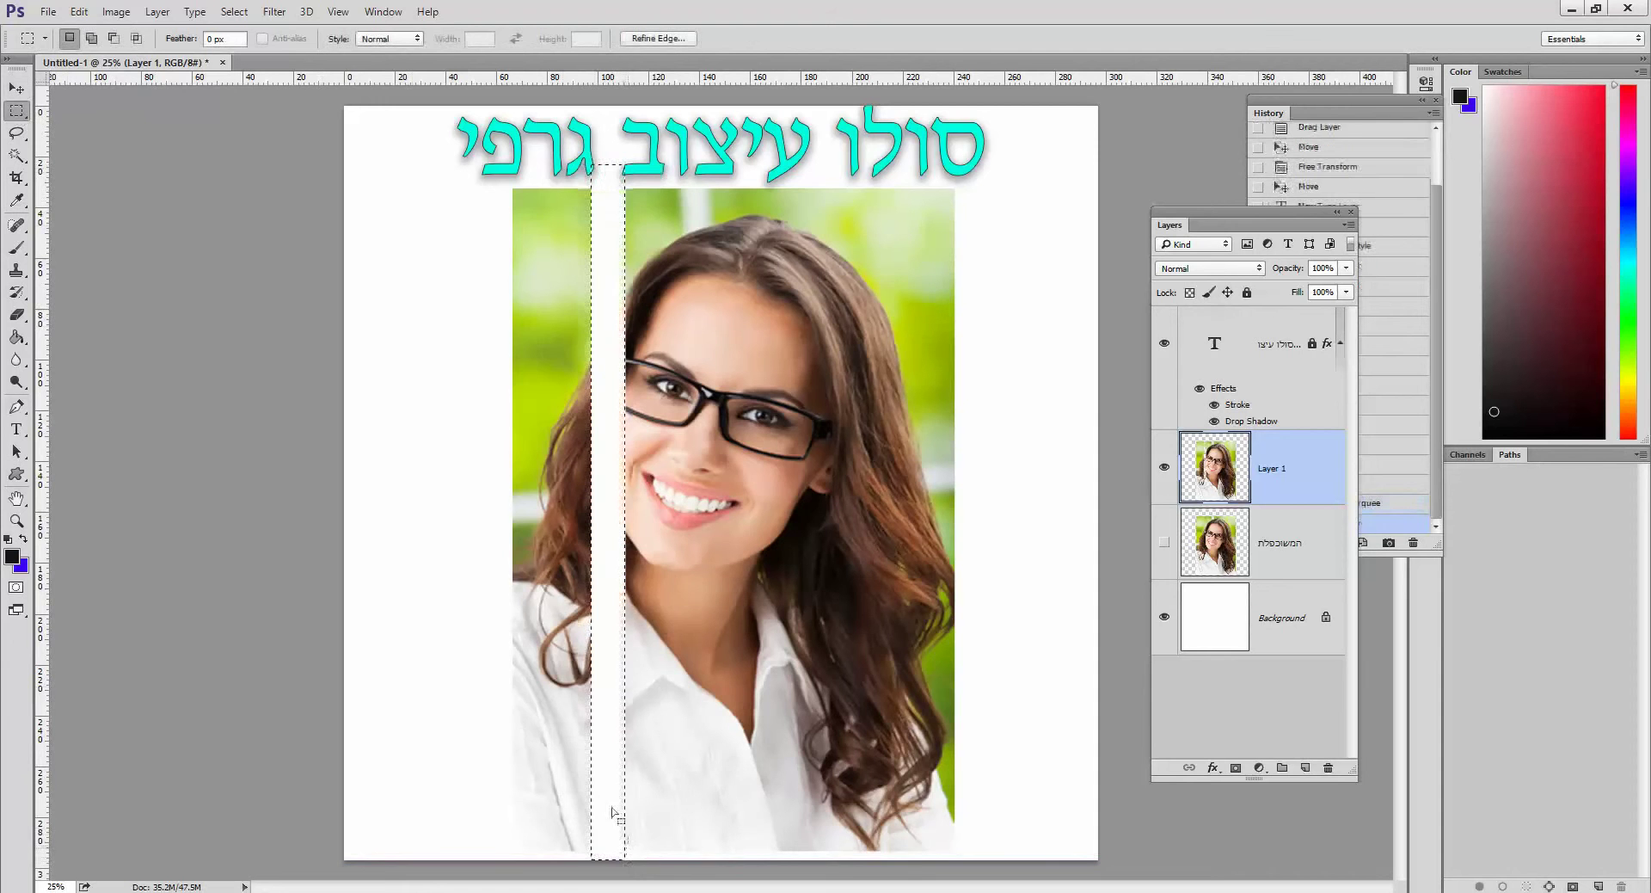
{"action": "left_click_drag", "start_coordinate": [433, 673], "coordinate": [1016, 716]}
{"action": "key", "text": "Delete"}
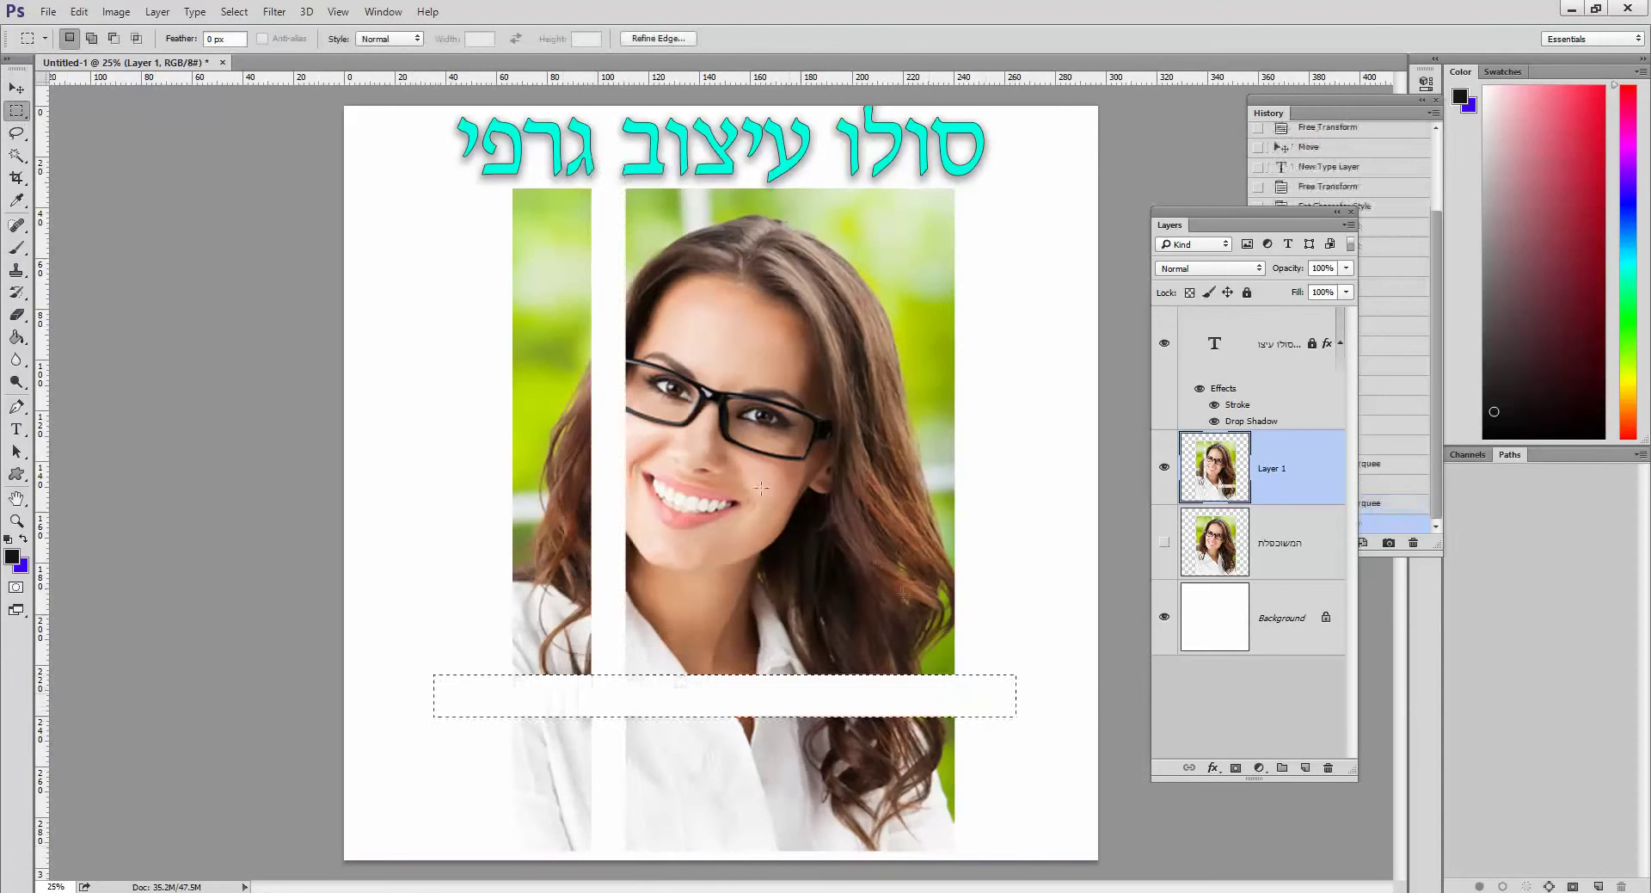
{"action": "left_click_drag", "start_coordinate": [478, 373], "coordinate": [1051, 409]}
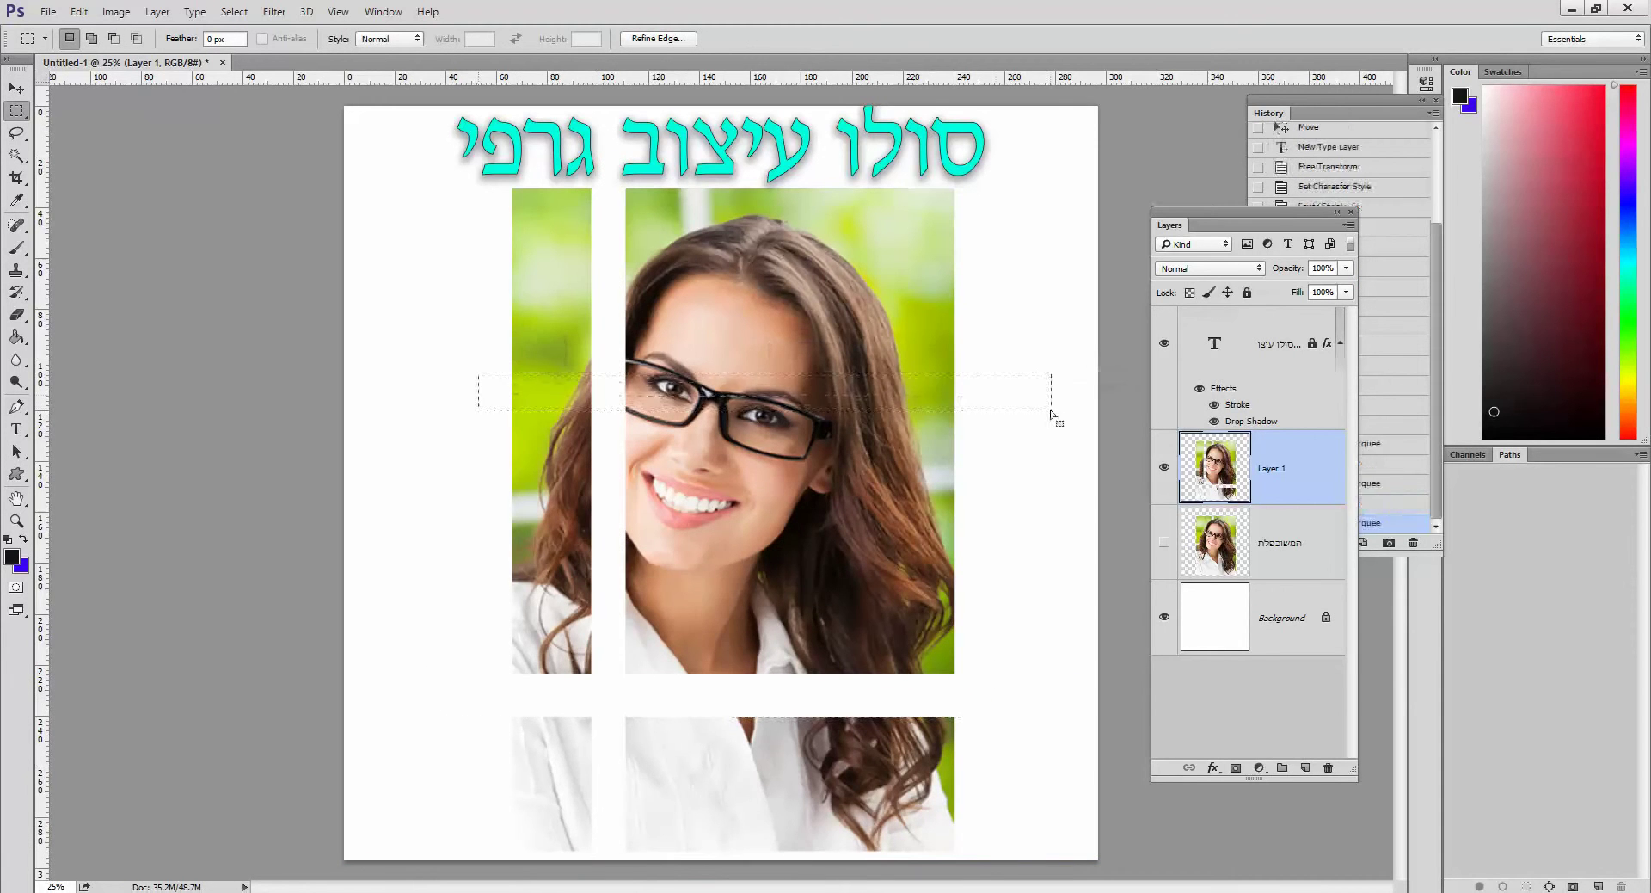
{"action": "key", "text": "Delete"}
{"action": "left_click_drag", "start_coordinate": [805, 155], "coordinate": [859, 860]}
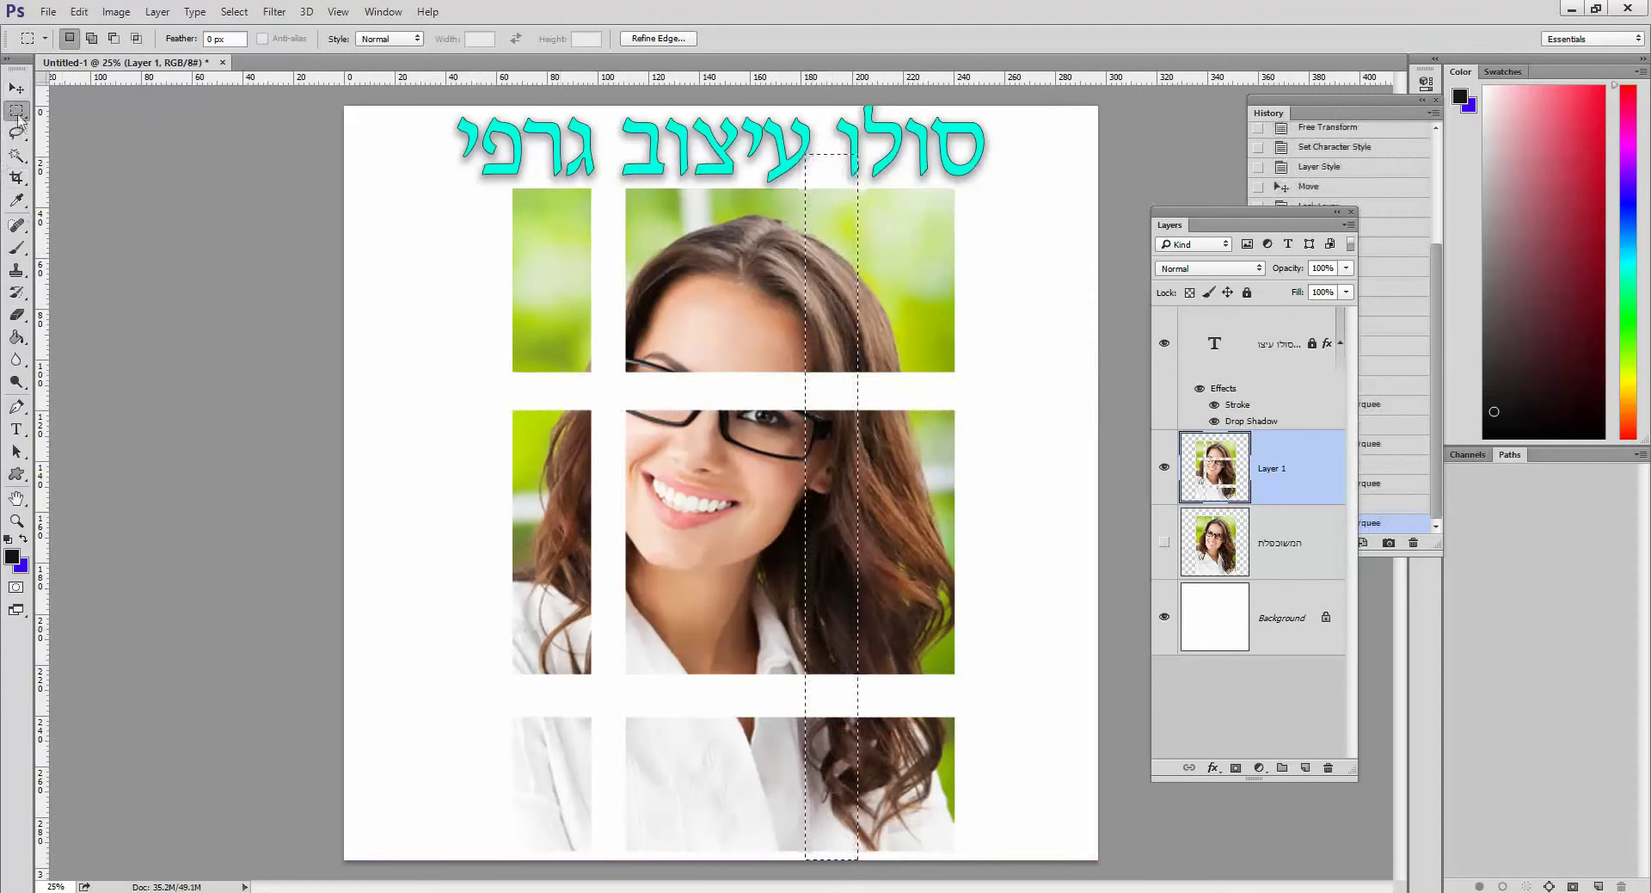
{"action": "key", "text": "Delete"}
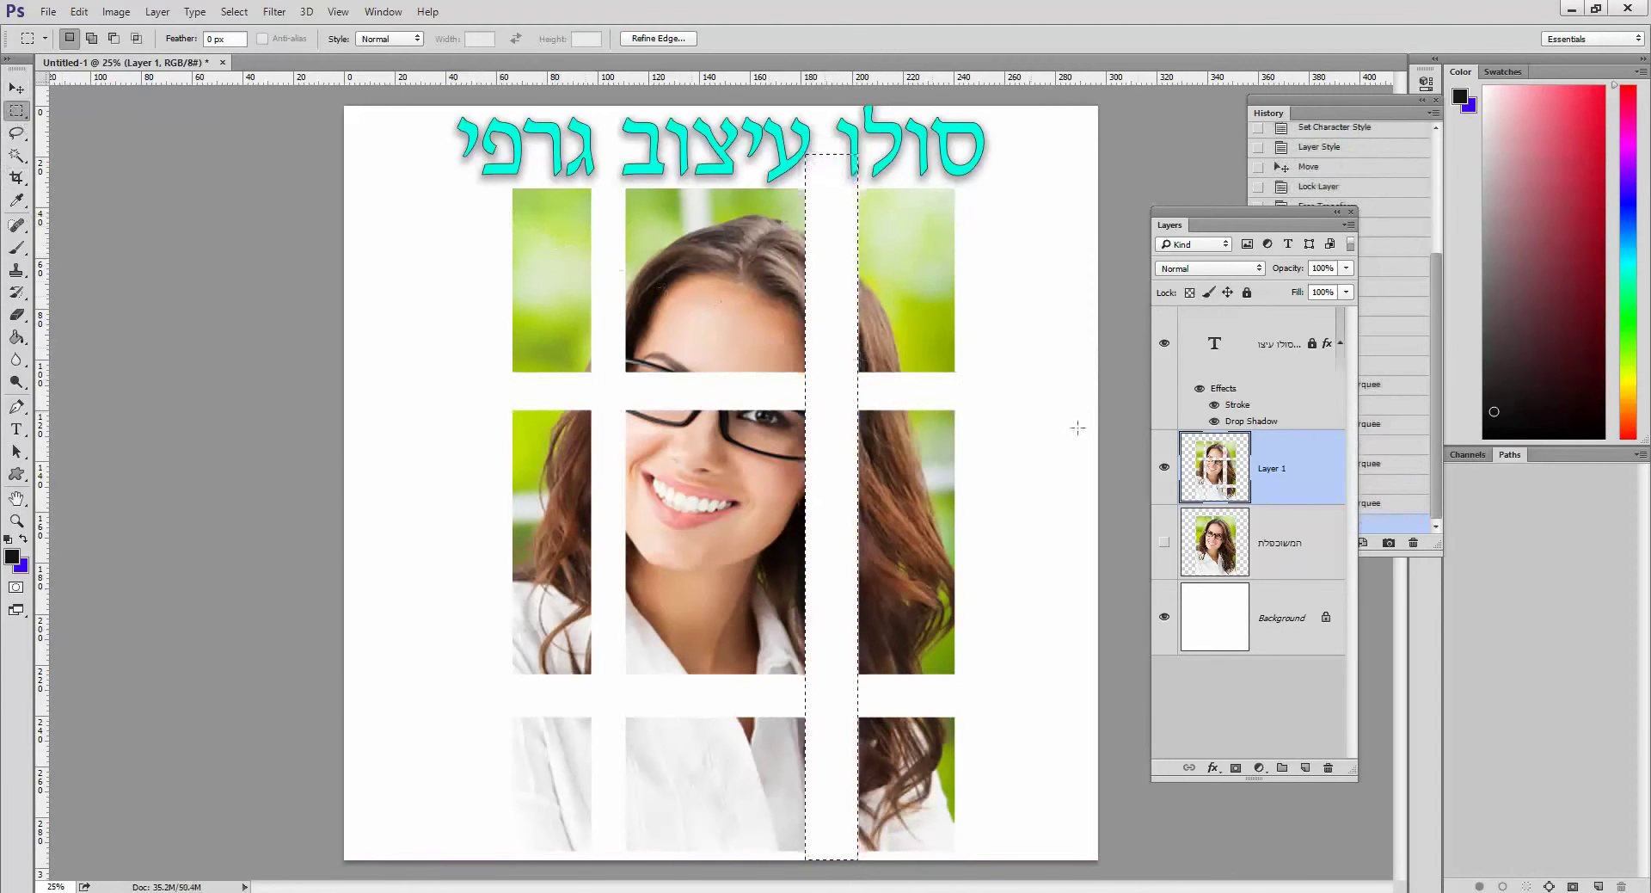
Load the outline of Layer 1's pieces as a selection and add a new layer above named "הצללה".
{"action": "left_click", "coordinate": [1215, 479], "text": "ctrl"}
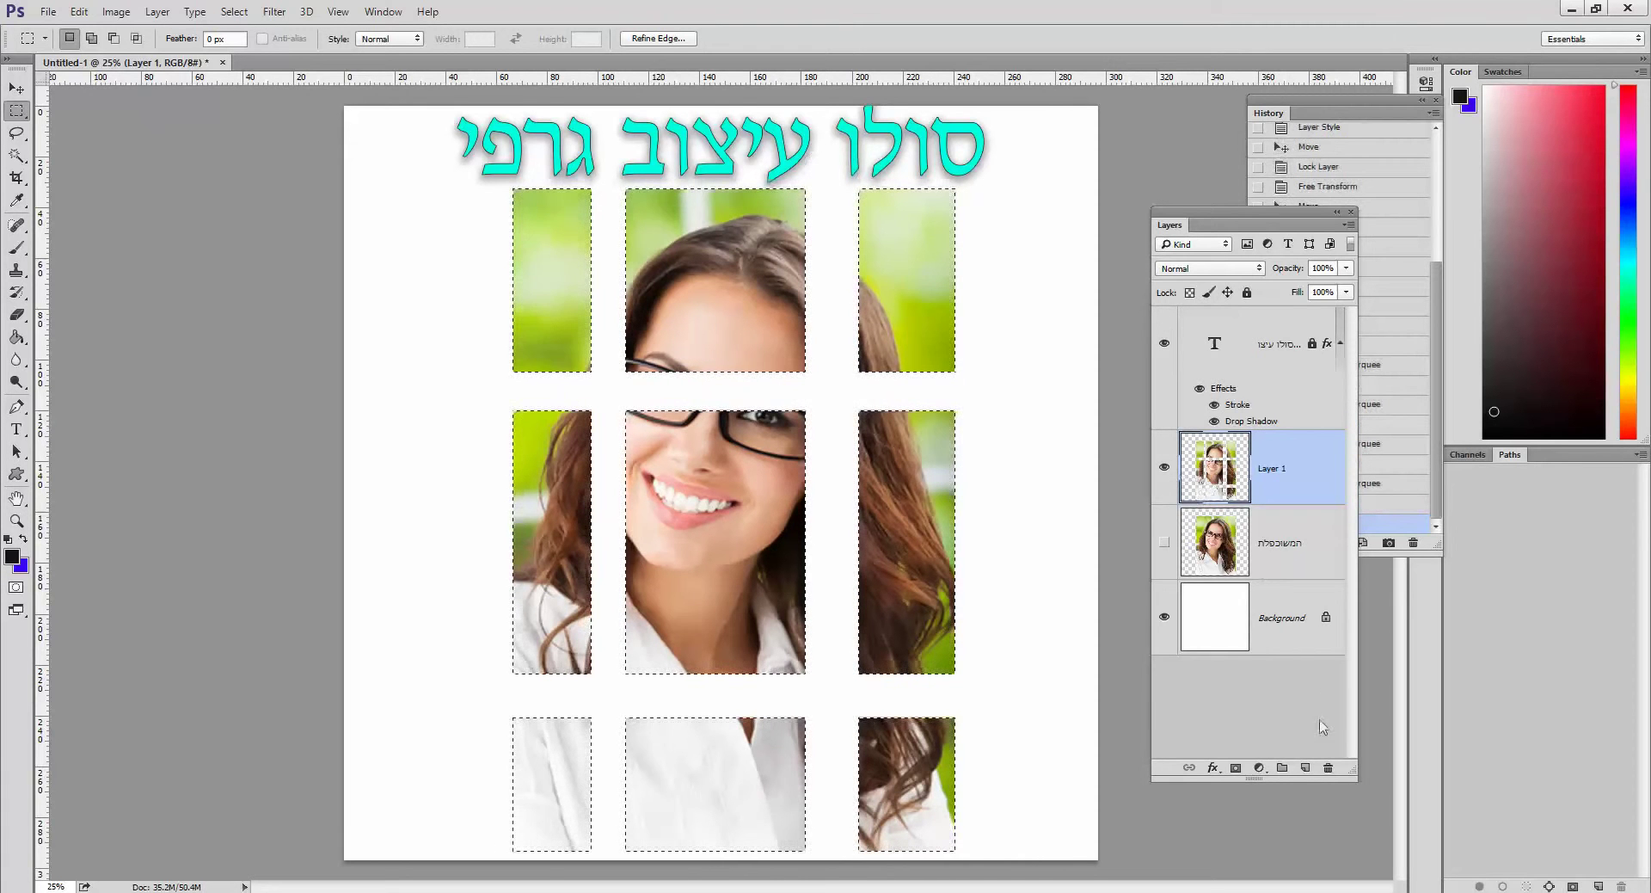
{"action": "left_click", "coordinate": [1306, 767]}
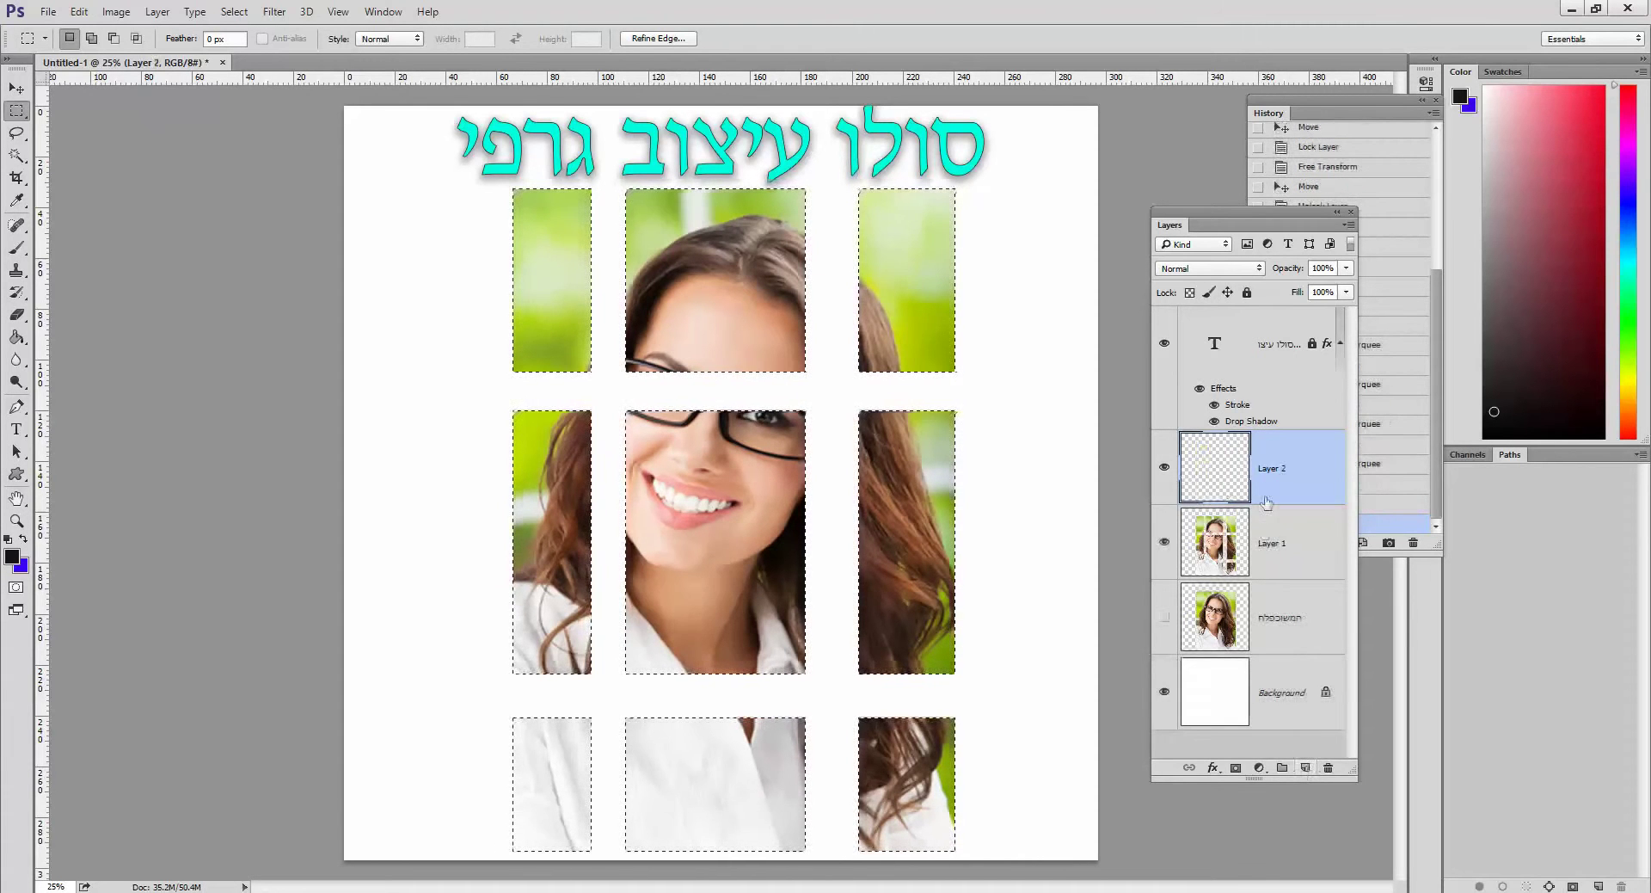
{"action": "double_click", "coordinate": [1273, 468]}
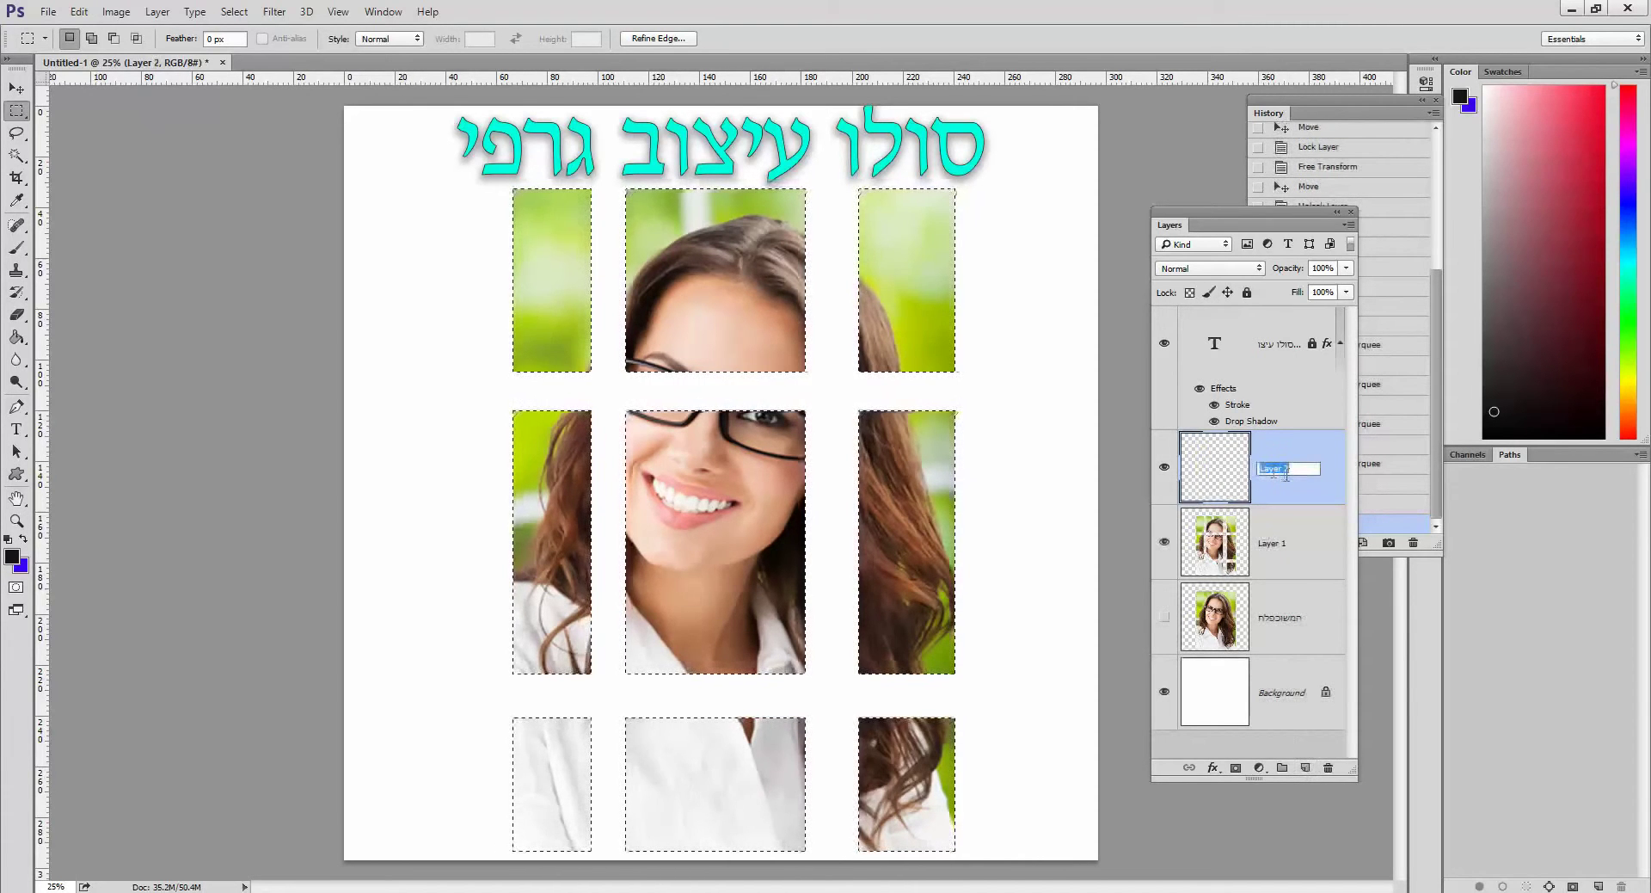
{"action": "type", "text": "הצללה"}
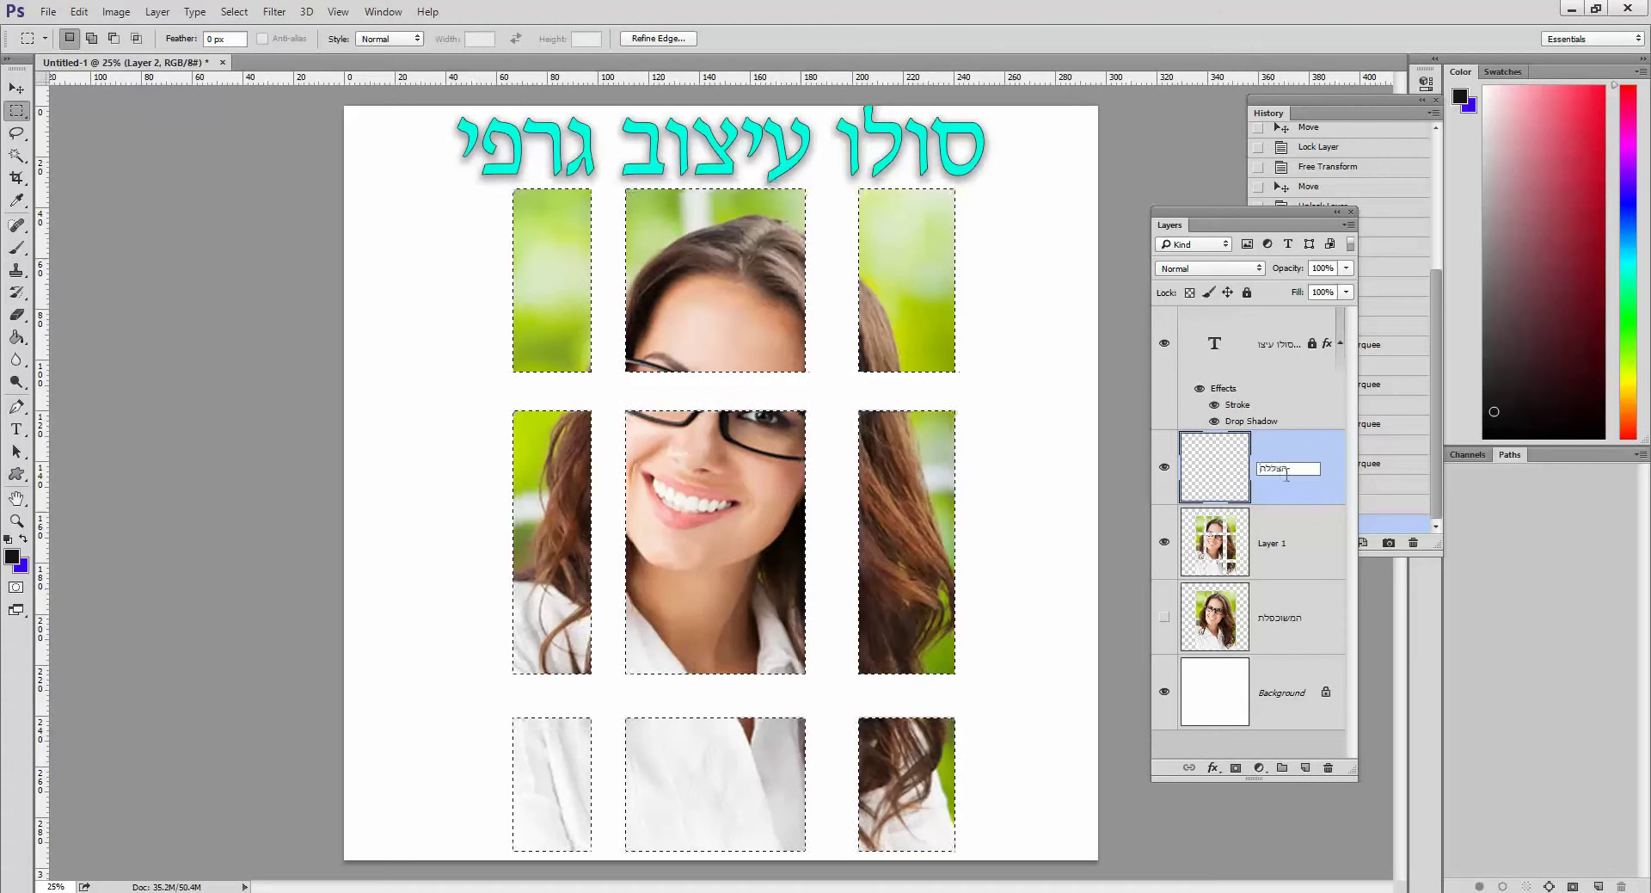
{"action": "key", "text": "Return"}
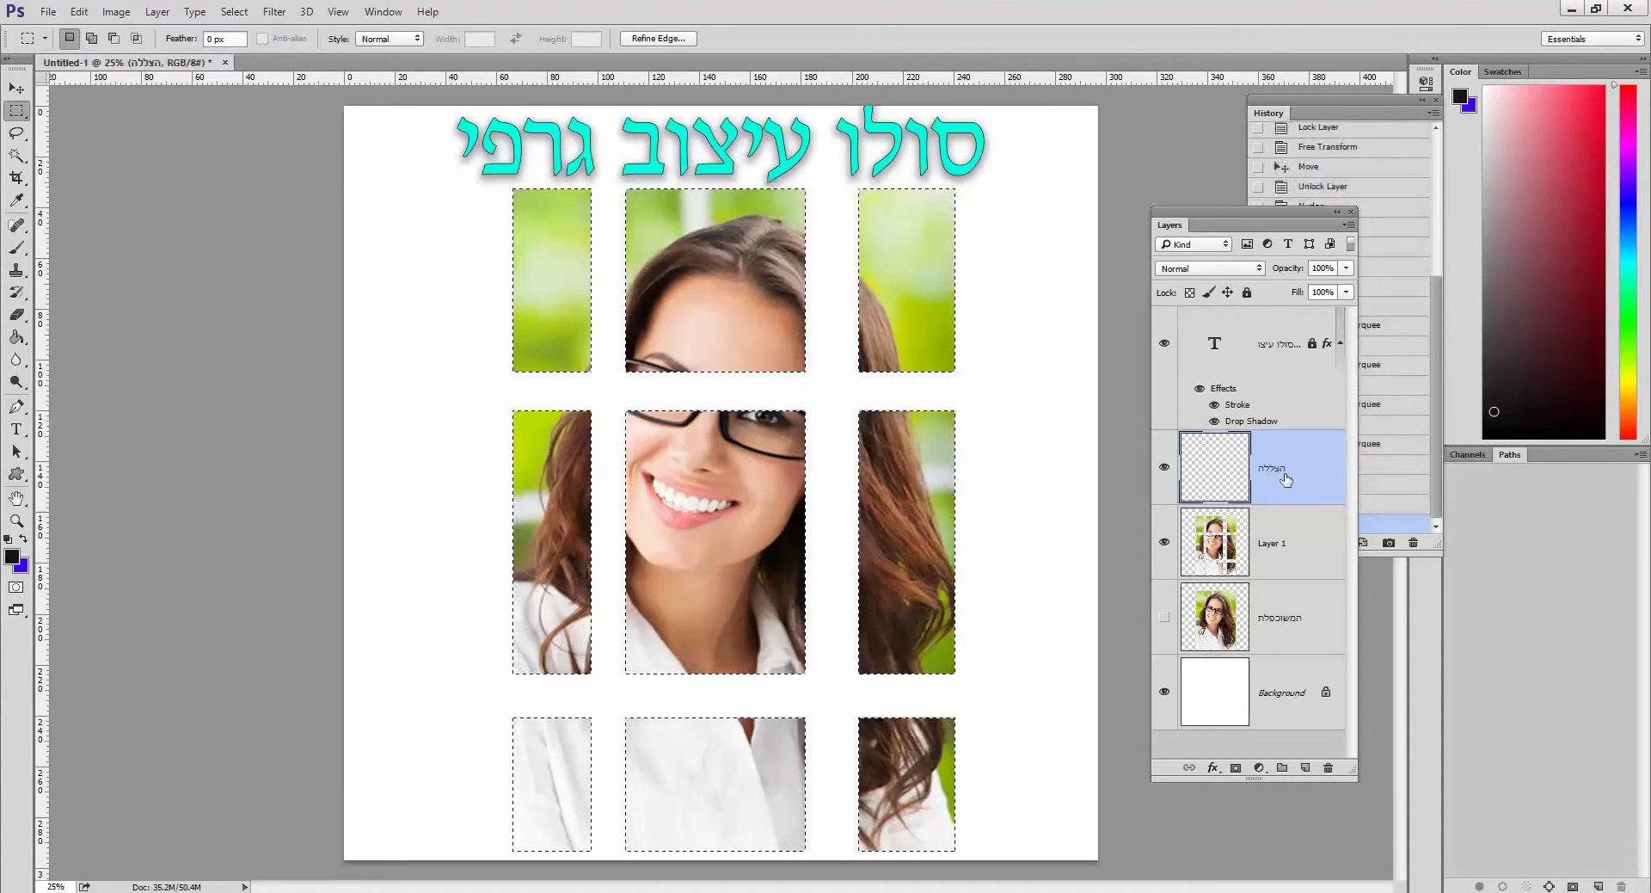
Feather the selection around the photo pieces.
{"action": "left_click", "coordinate": [228, 19]}
{"action": "mouse_move", "coordinate": [273, 235]}
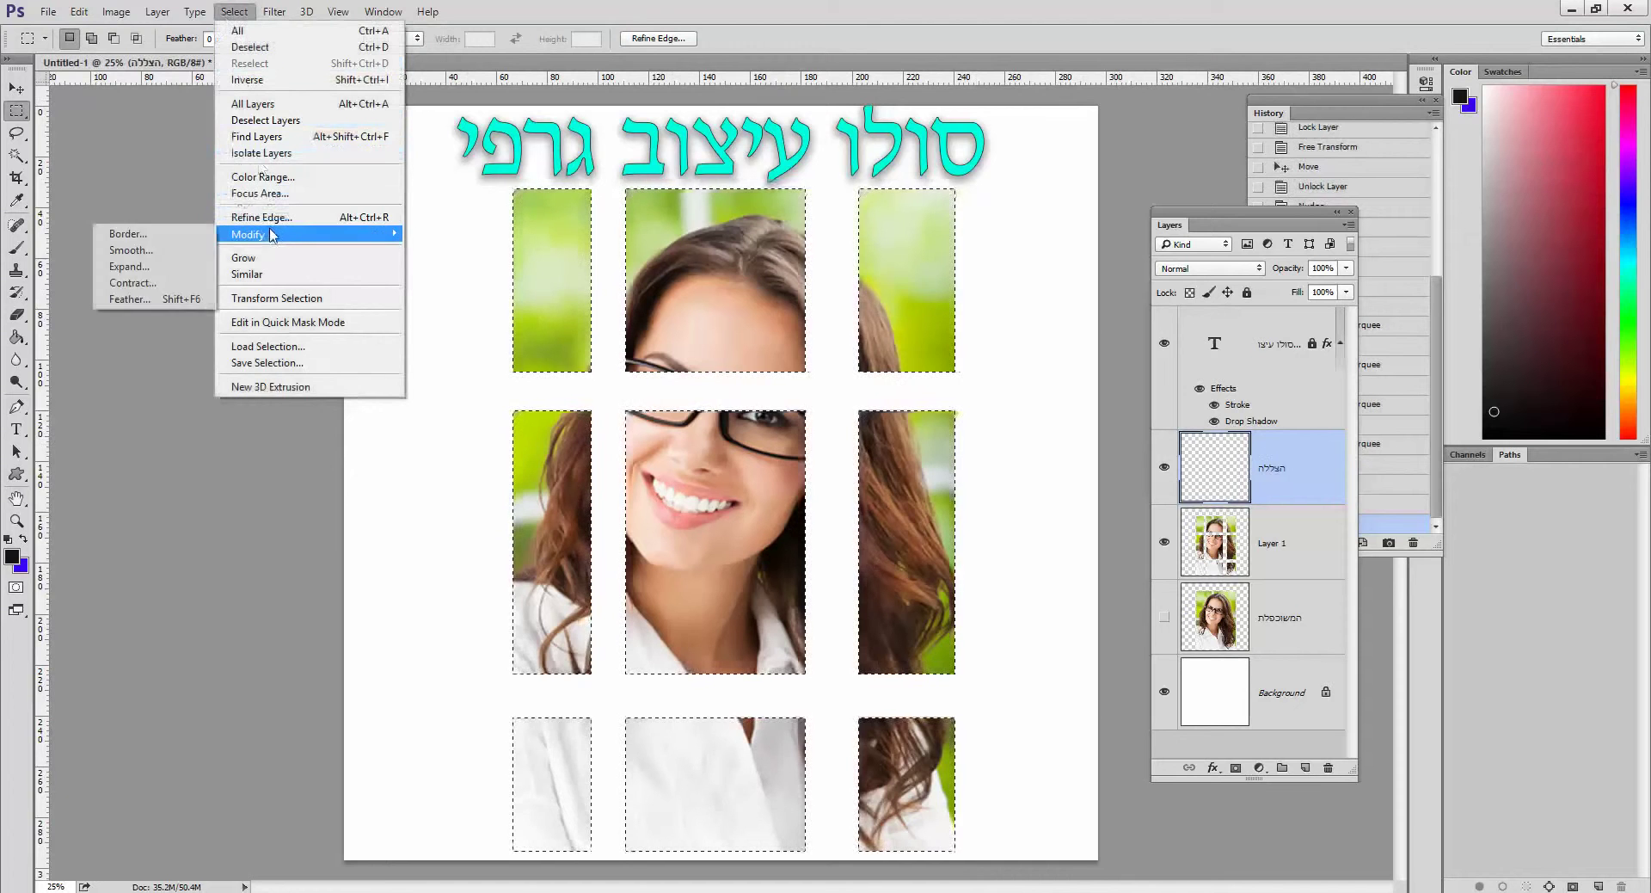
{"action": "left_click", "coordinate": [129, 299]}
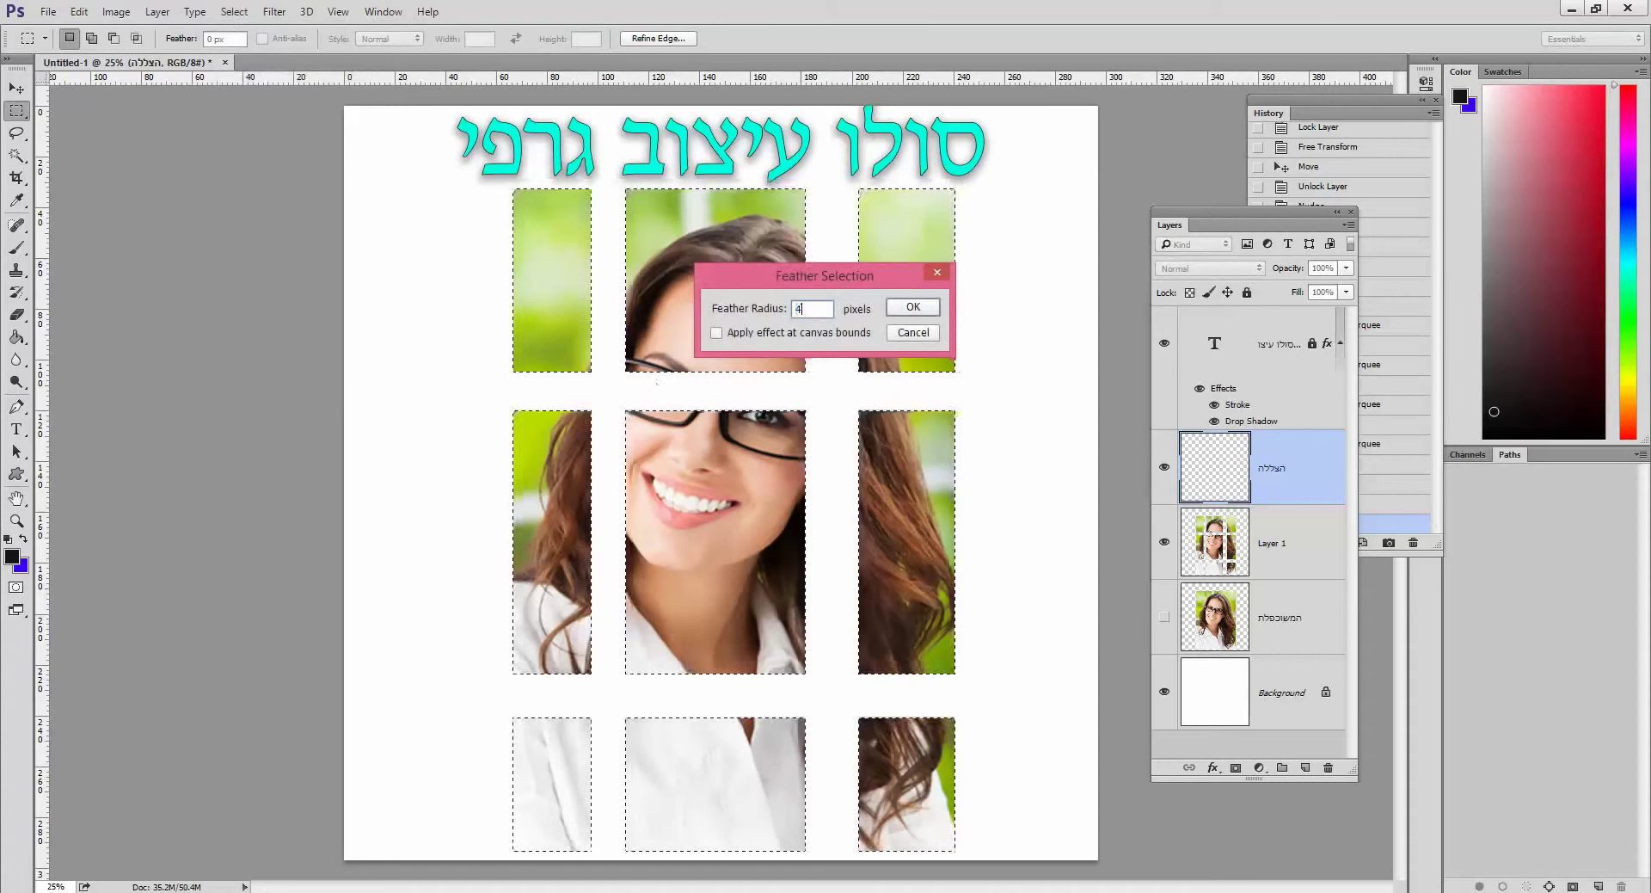
{"action": "key", "text": "Return"}
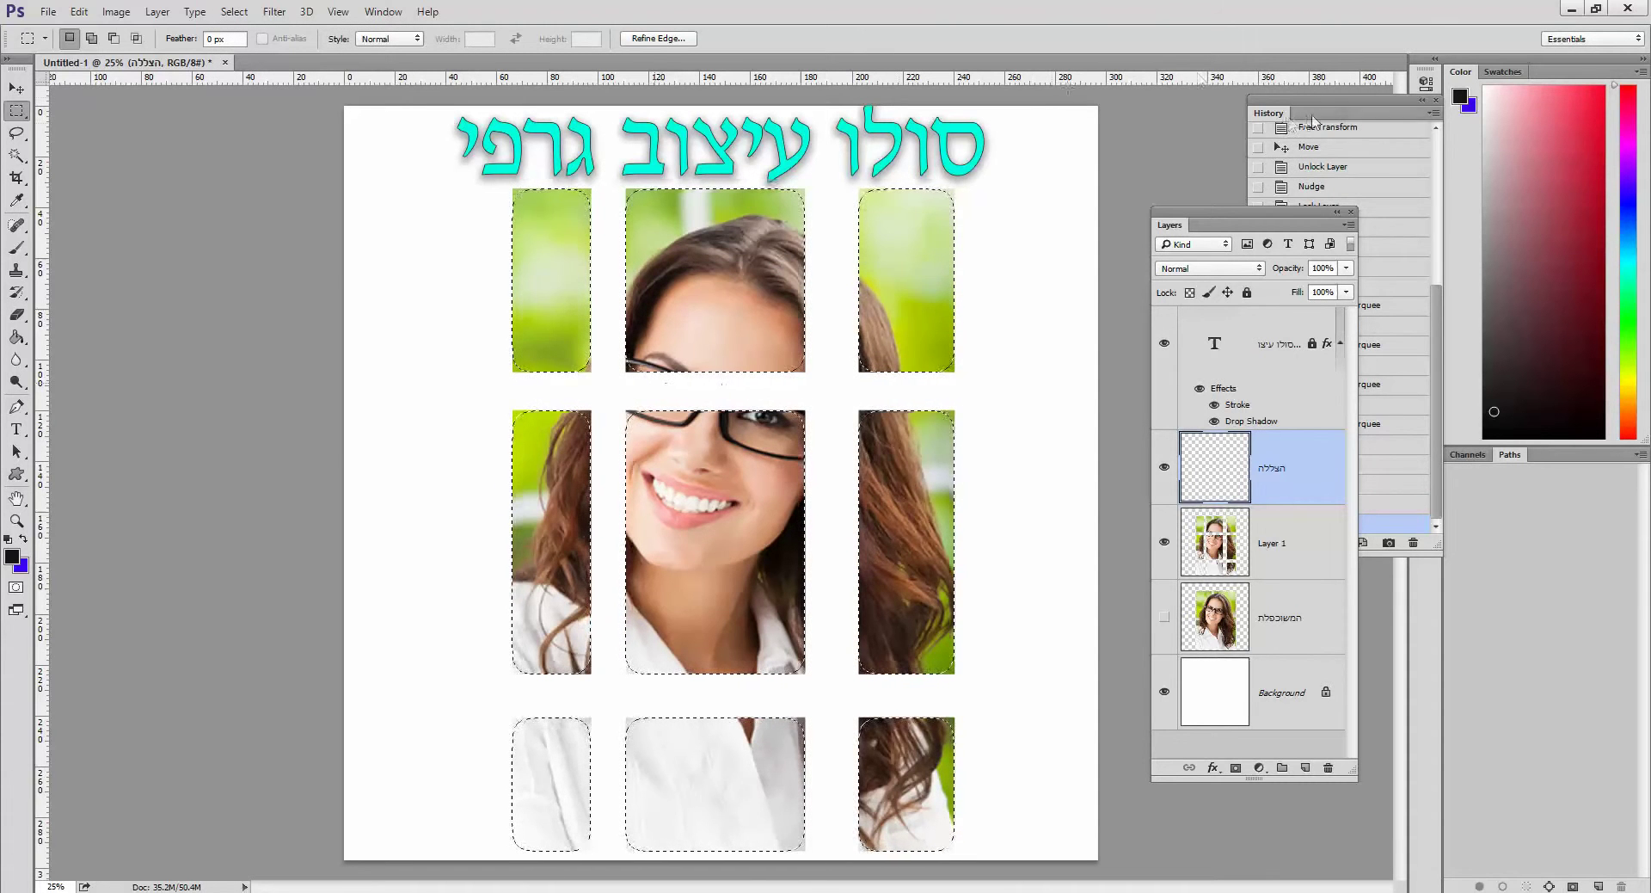
Fill the feathered selection with black in Normal mode at 100% opacity on the "הצללה" layer and deselect.
{"action": "left_click_drag", "start_coordinate": [1305, 118], "coordinate": [173, 156]}
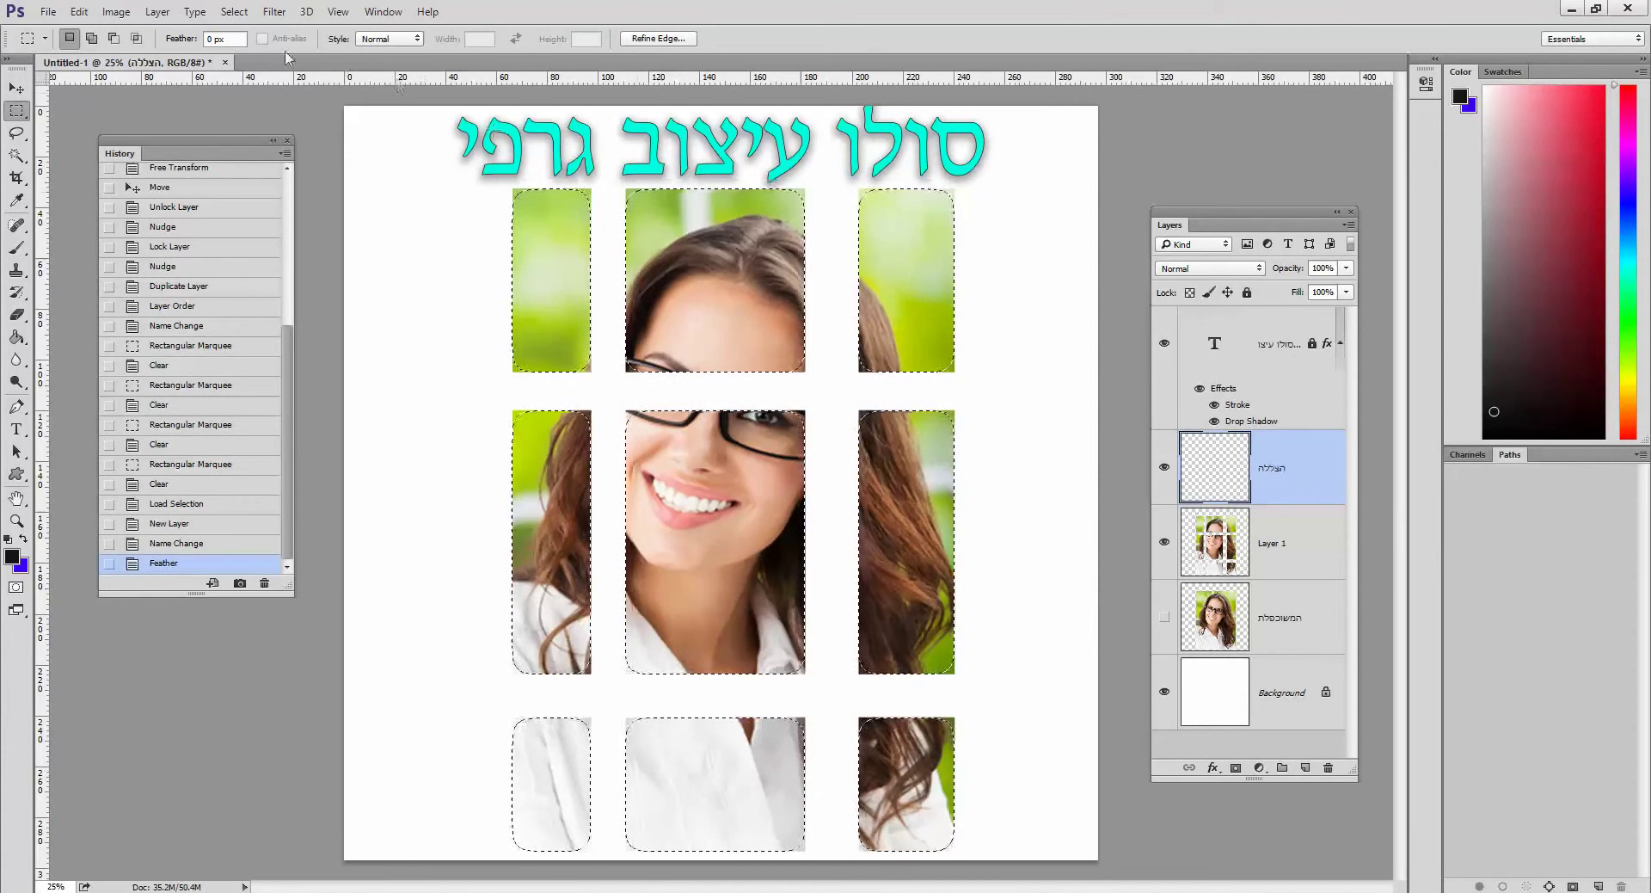
{"action": "left_click", "coordinate": [79, 12]}
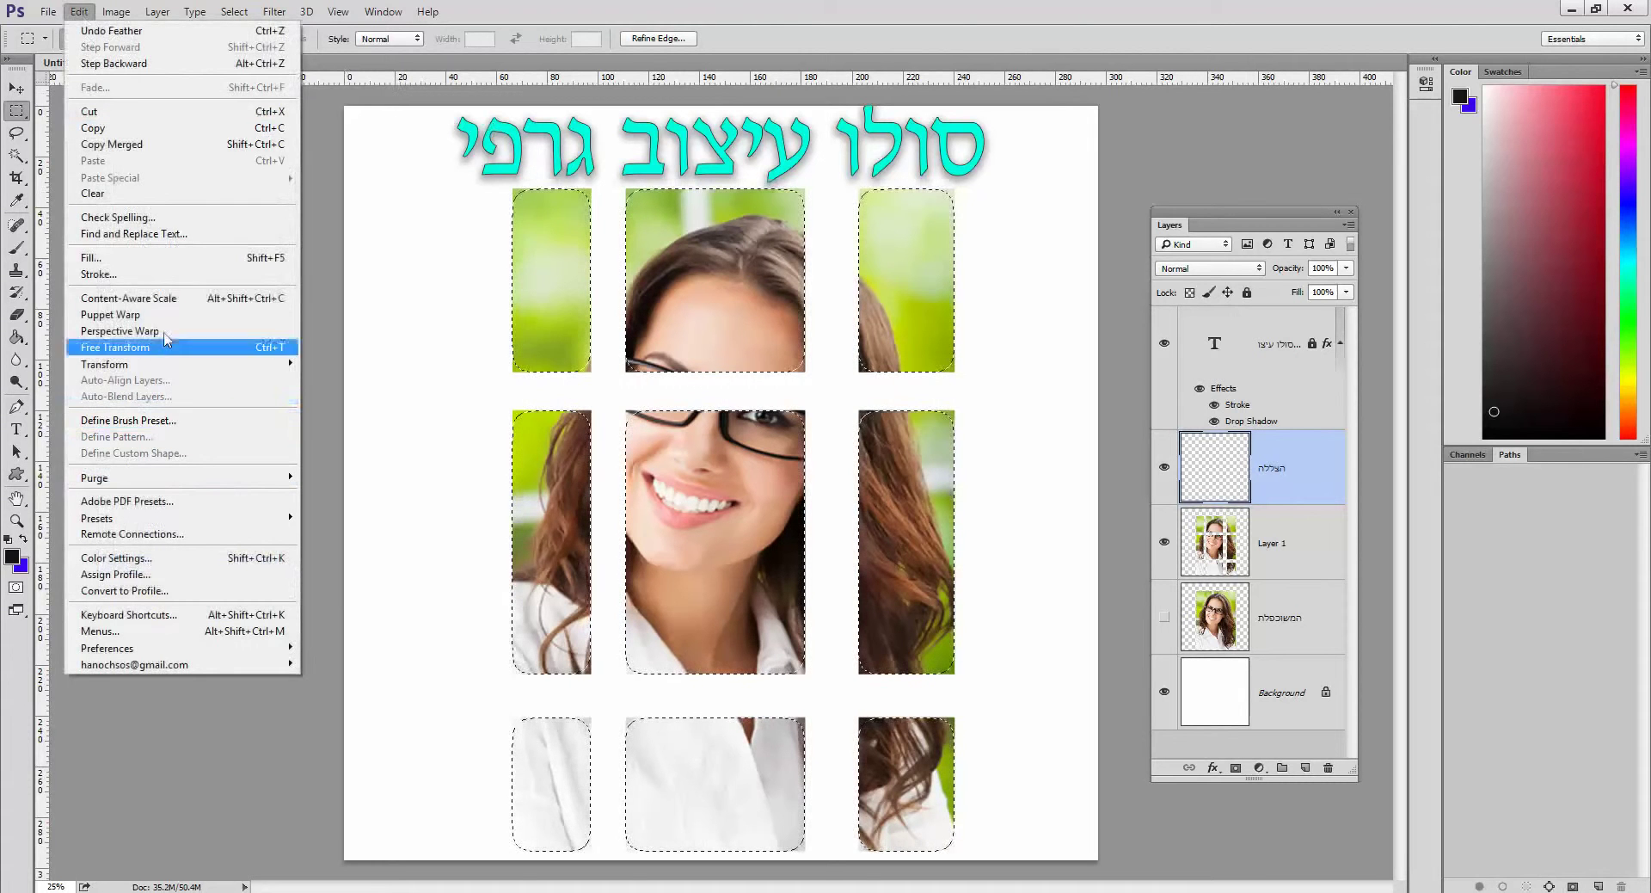
{"action": "left_click", "coordinate": [230, 258]}
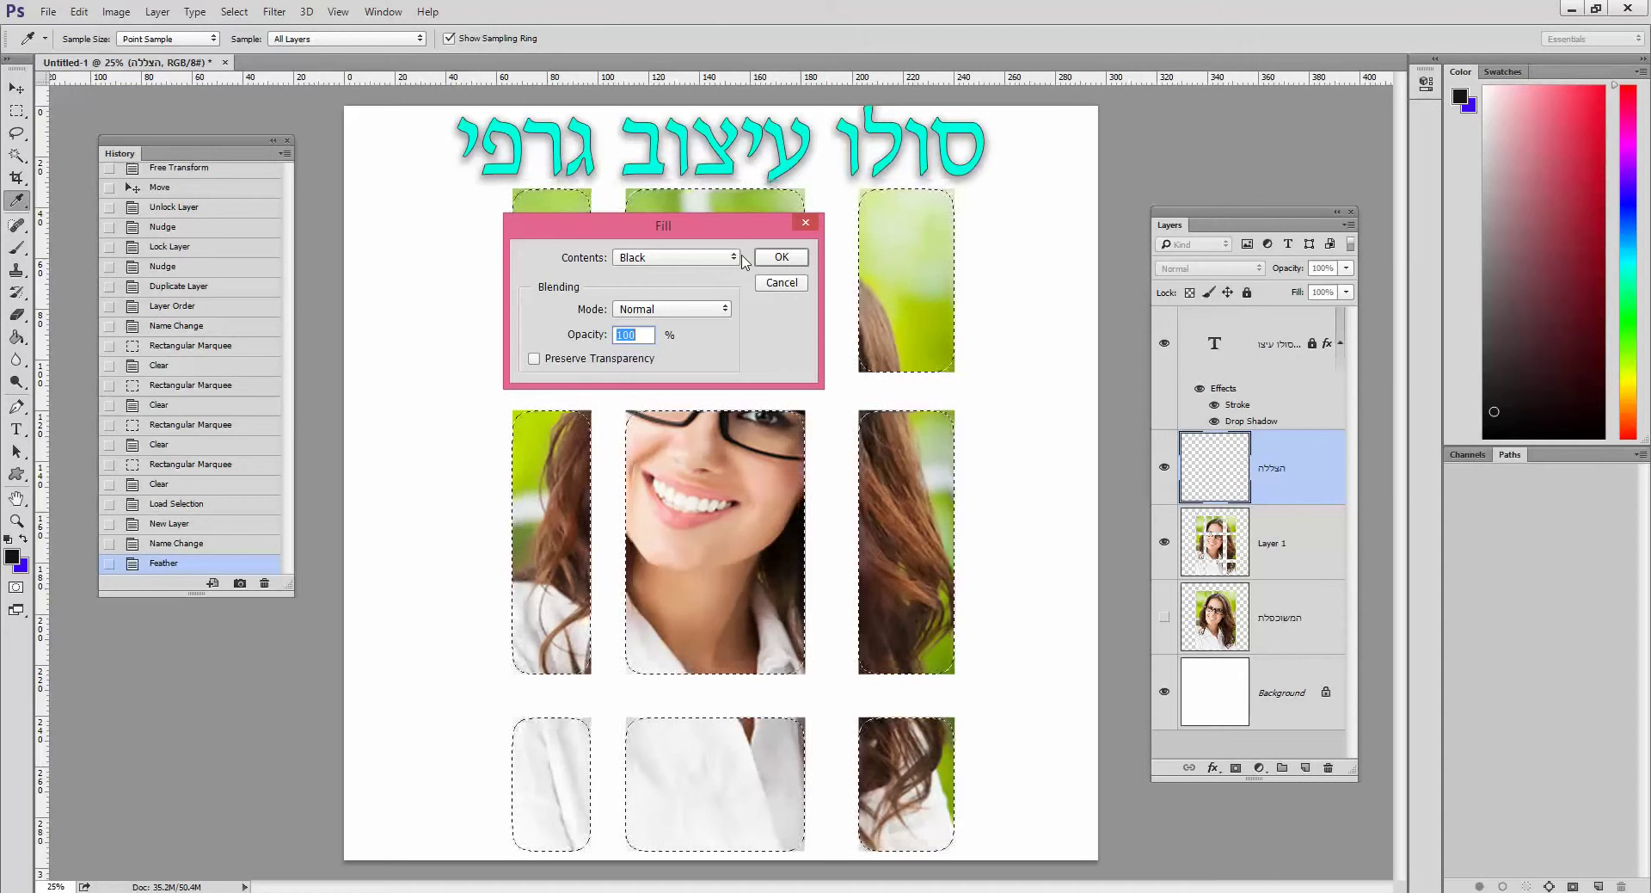
{"action": "left_click", "coordinate": [797, 260]}
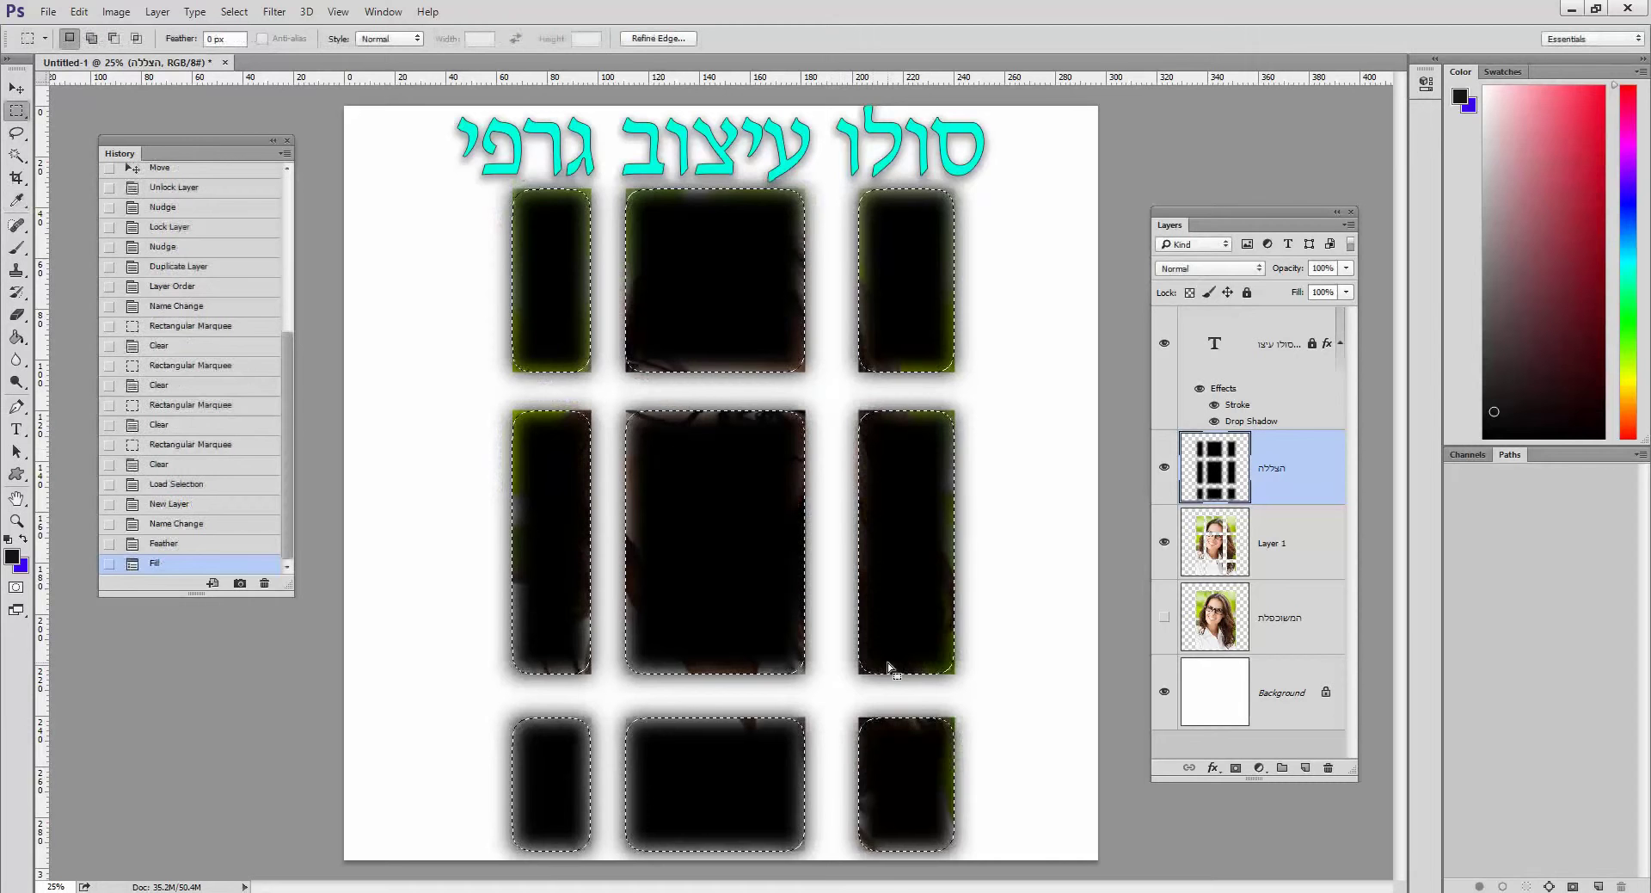
{"action": "left_click", "coordinate": [232, 13]}
{"action": "left_click", "coordinate": [249, 47]}
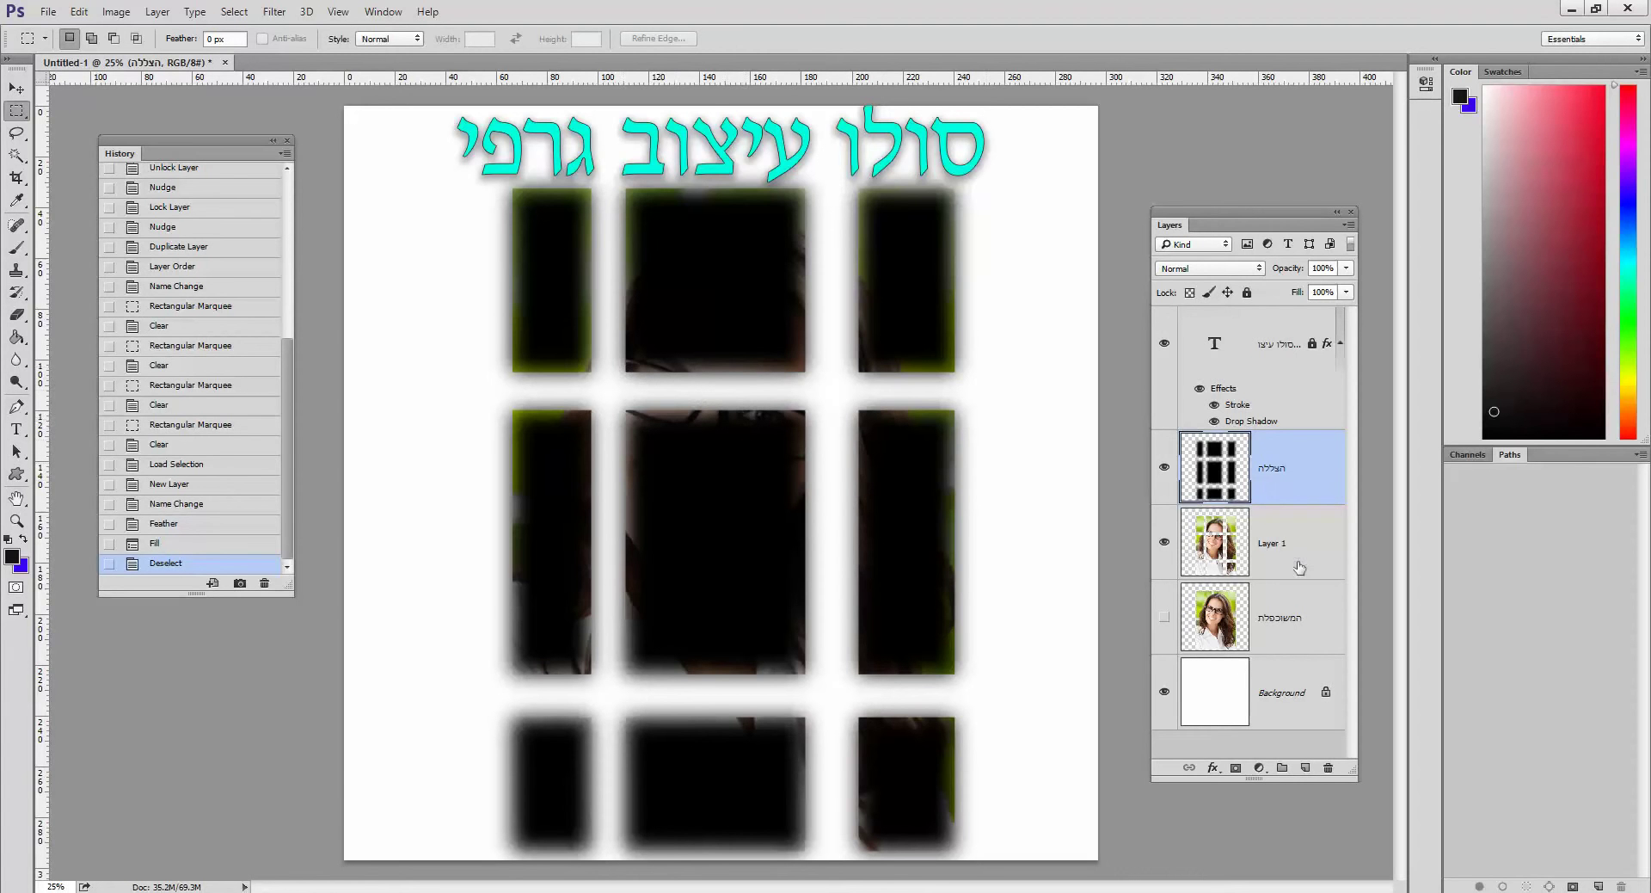
Place Layer 1 above the "הצללה" layer and make the hidden "המשוכפלת" photo copy visible.
{"action": "left_click_drag", "start_coordinate": [1296, 564], "coordinate": [1288, 437]}
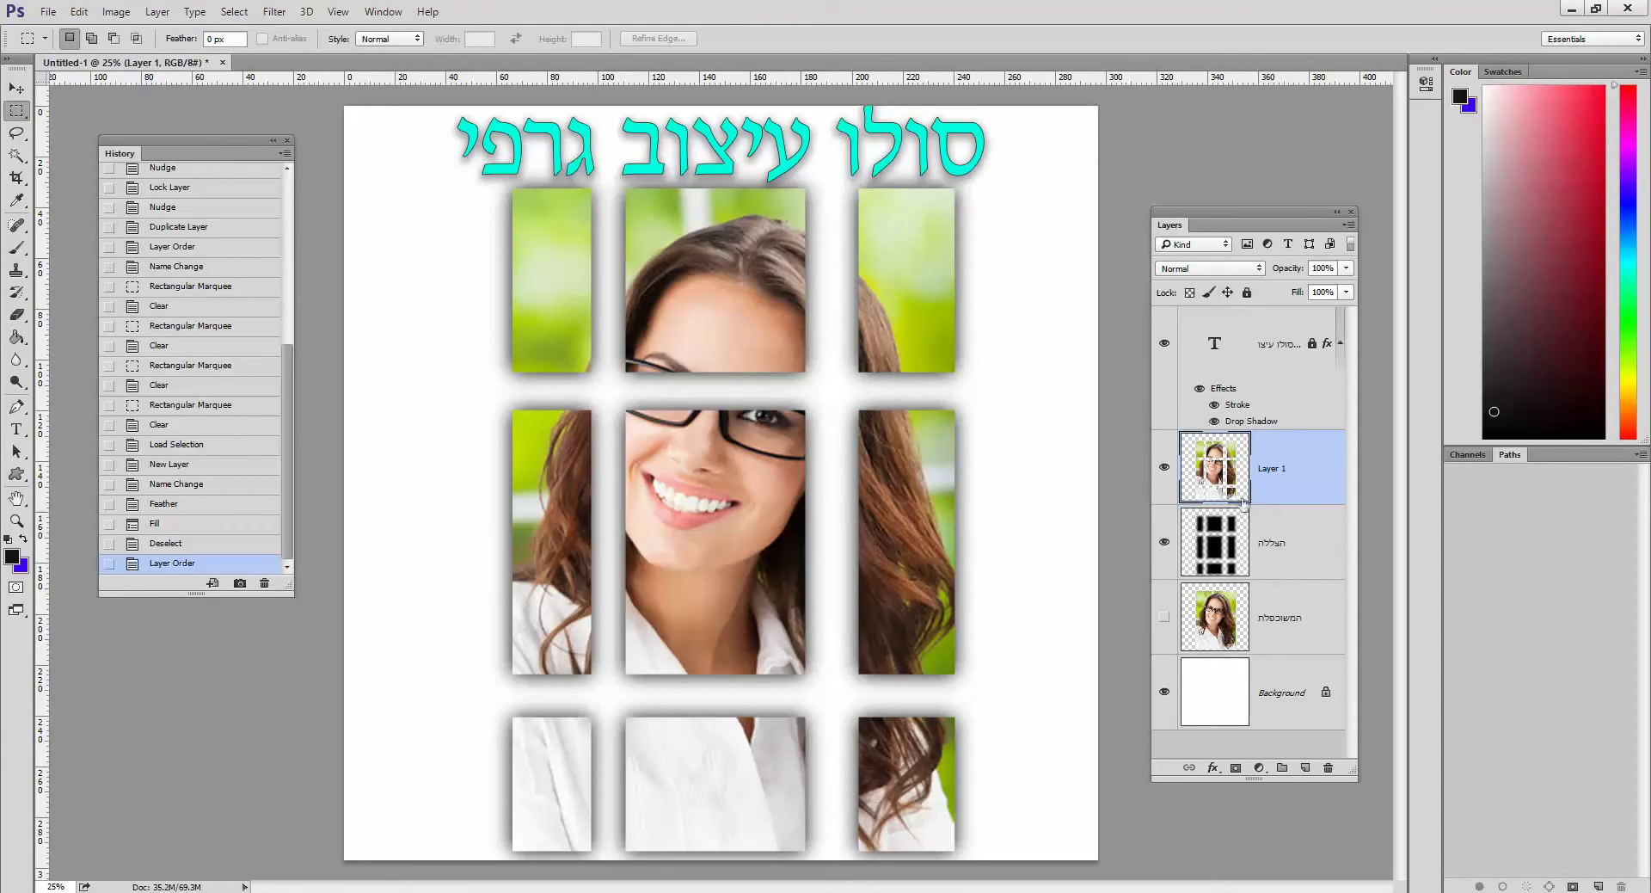
{"action": "left_click", "coordinate": [1164, 620]}
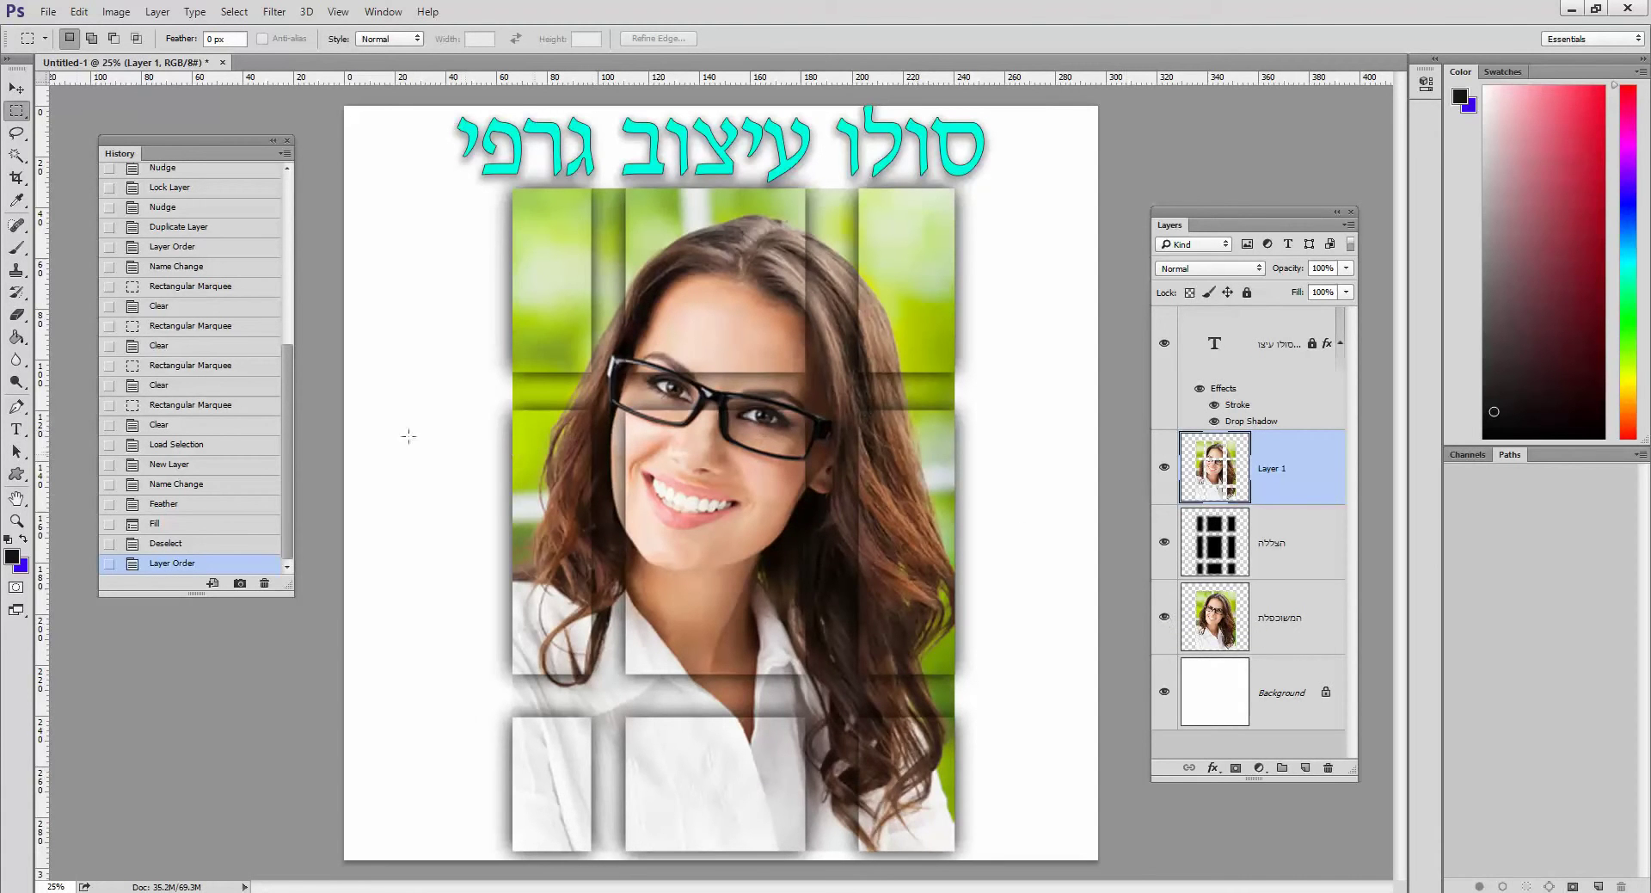
Duplicate the "הצללה" layer to strengthen the shadow around the photo pieces.
{"action": "left_click", "coordinate": [16, 520]}
{"action": "left_click", "coordinate": [655, 491]}
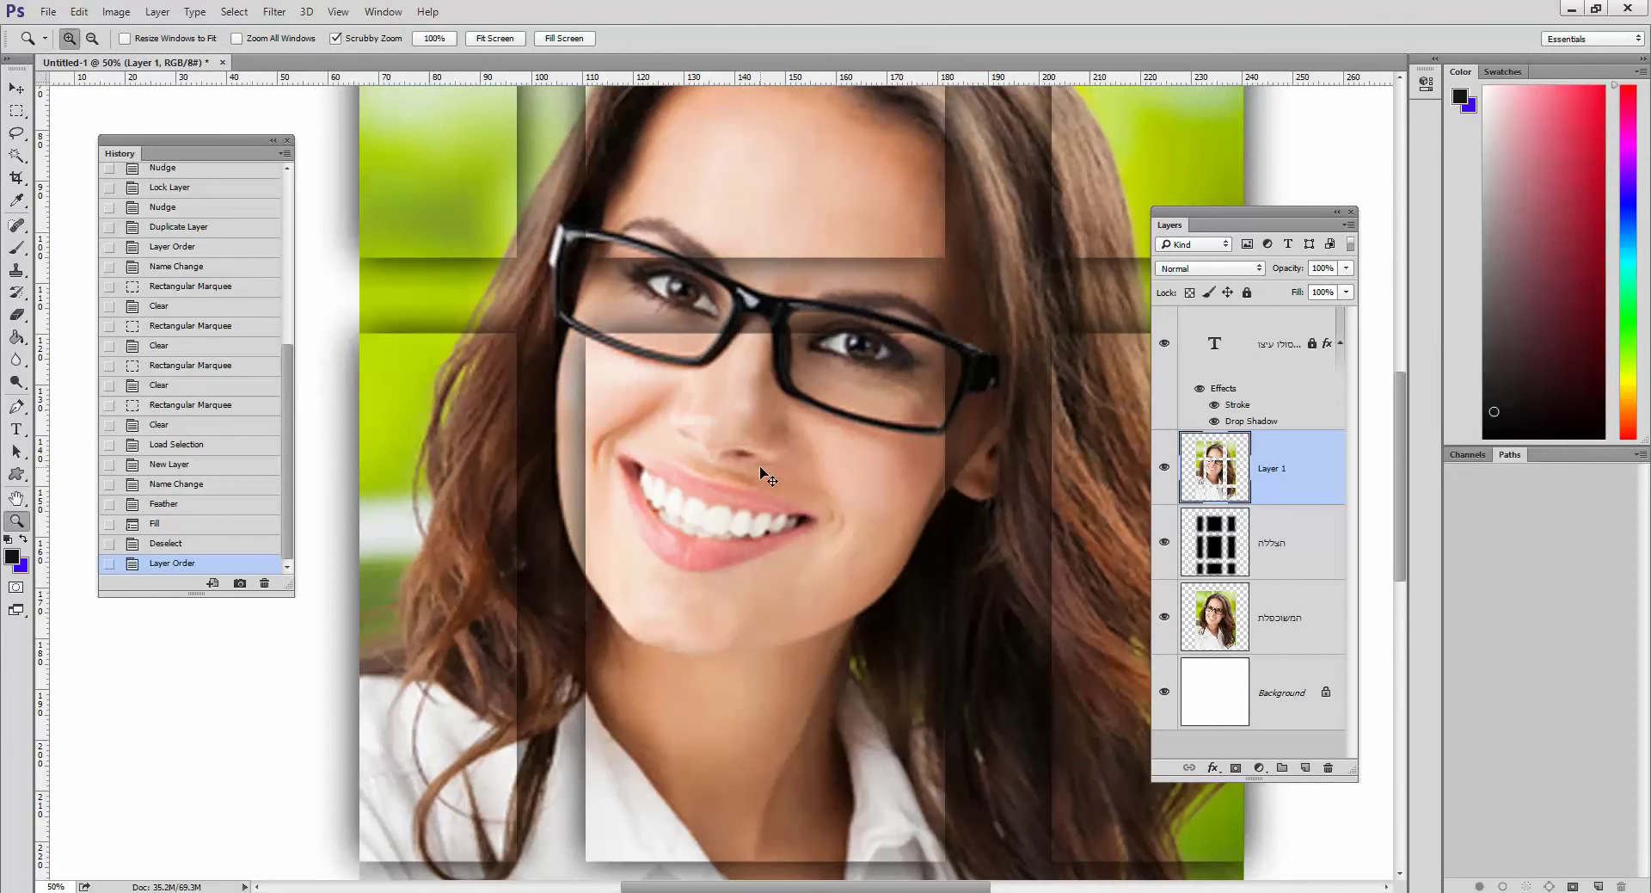
{"action": "key", "text": "ctrl+0"}
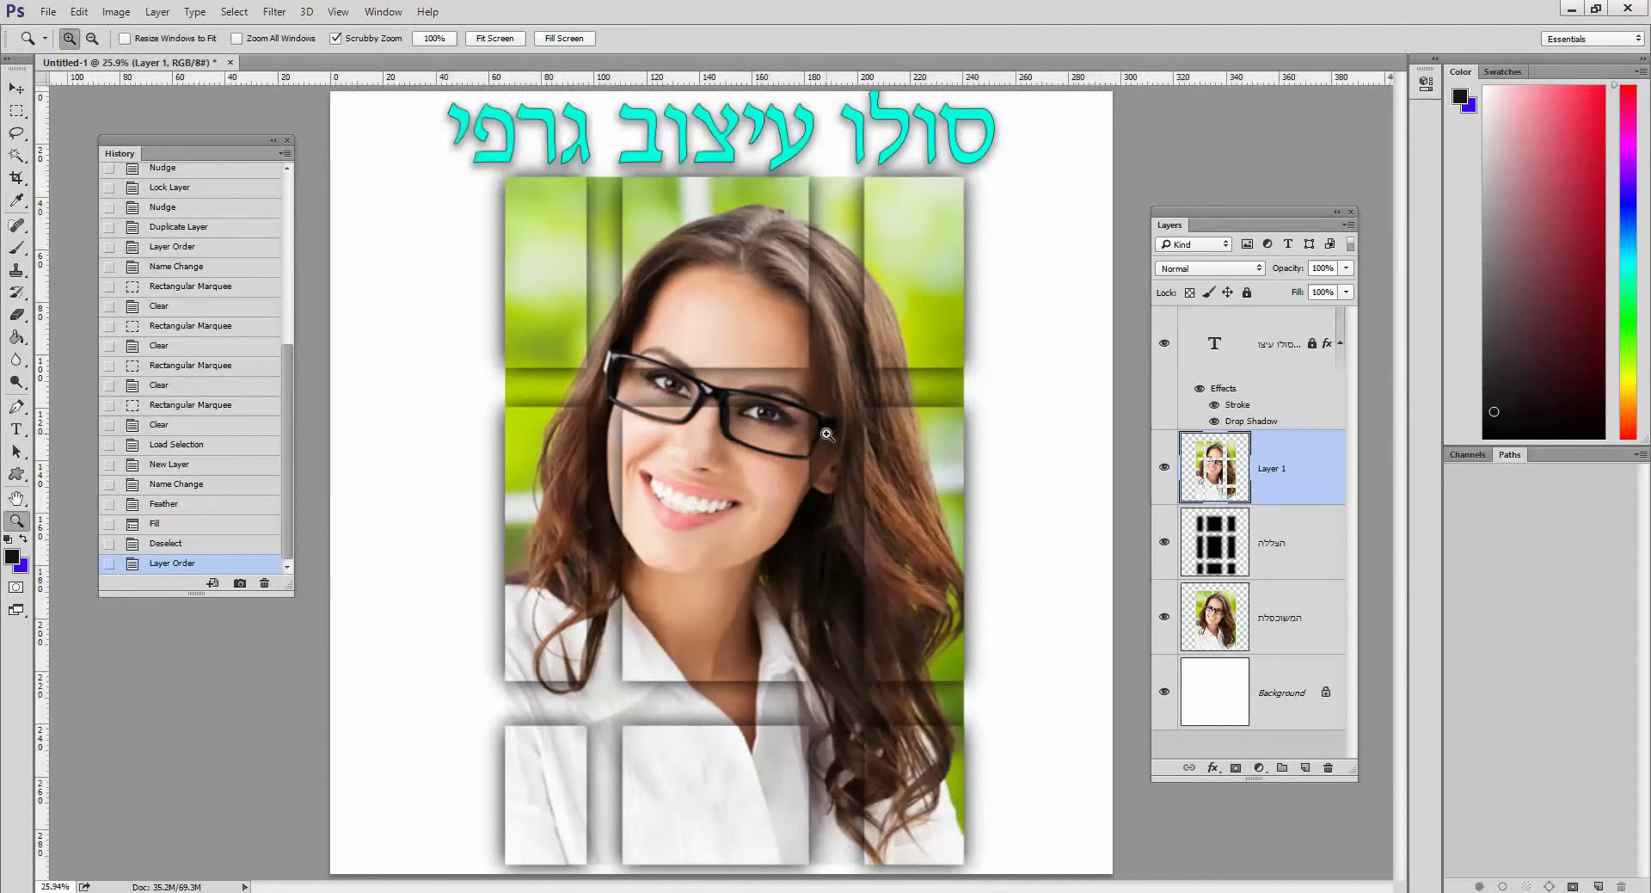
{"action": "left_click", "coordinate": [1305, 544]}
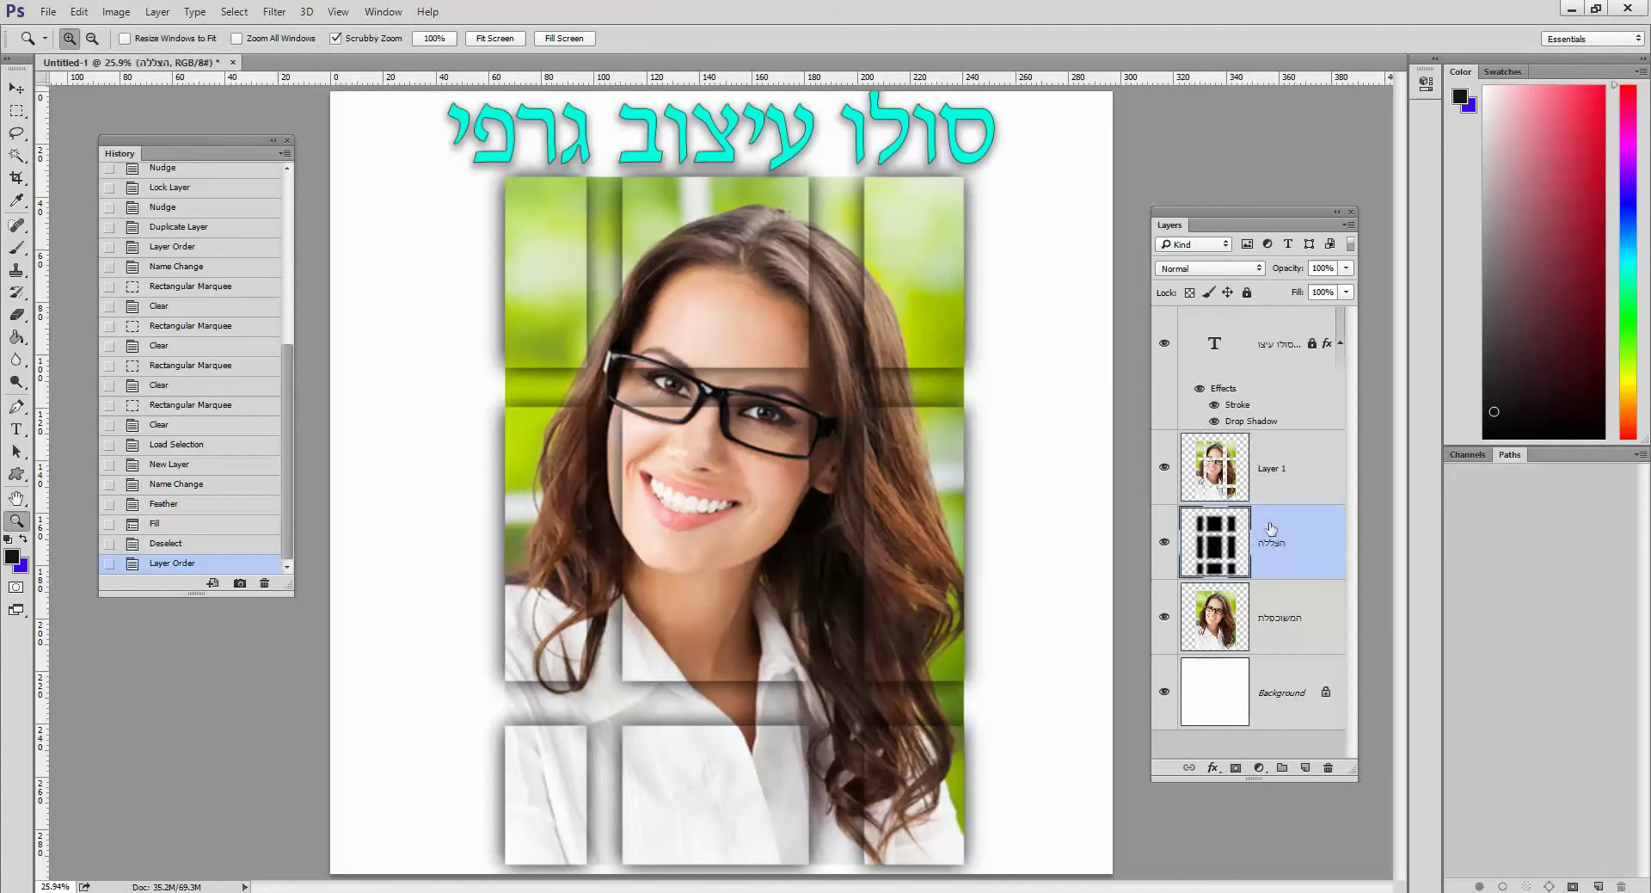
{"action": "left_click_drag", "start_coordinate": [1271, 528], "coordinate": [1308, 765]}
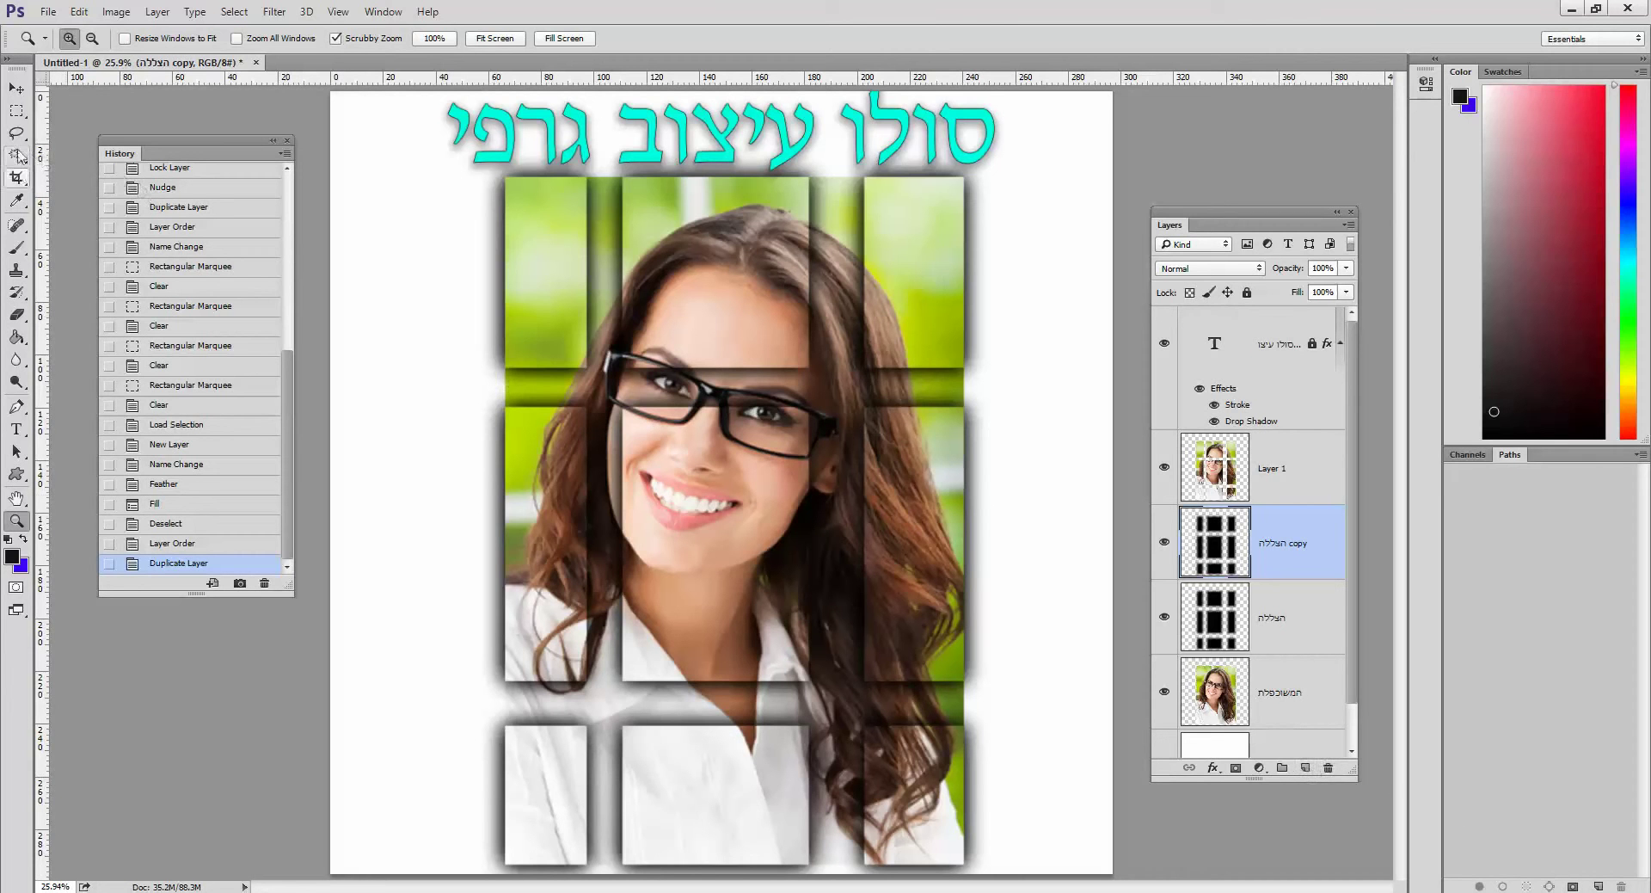
Crop the canvas to the outer edges of the grid of photo pieces, cutting off the title and white margins.
{"action": "left_click", "coordinate": [16, 178]}
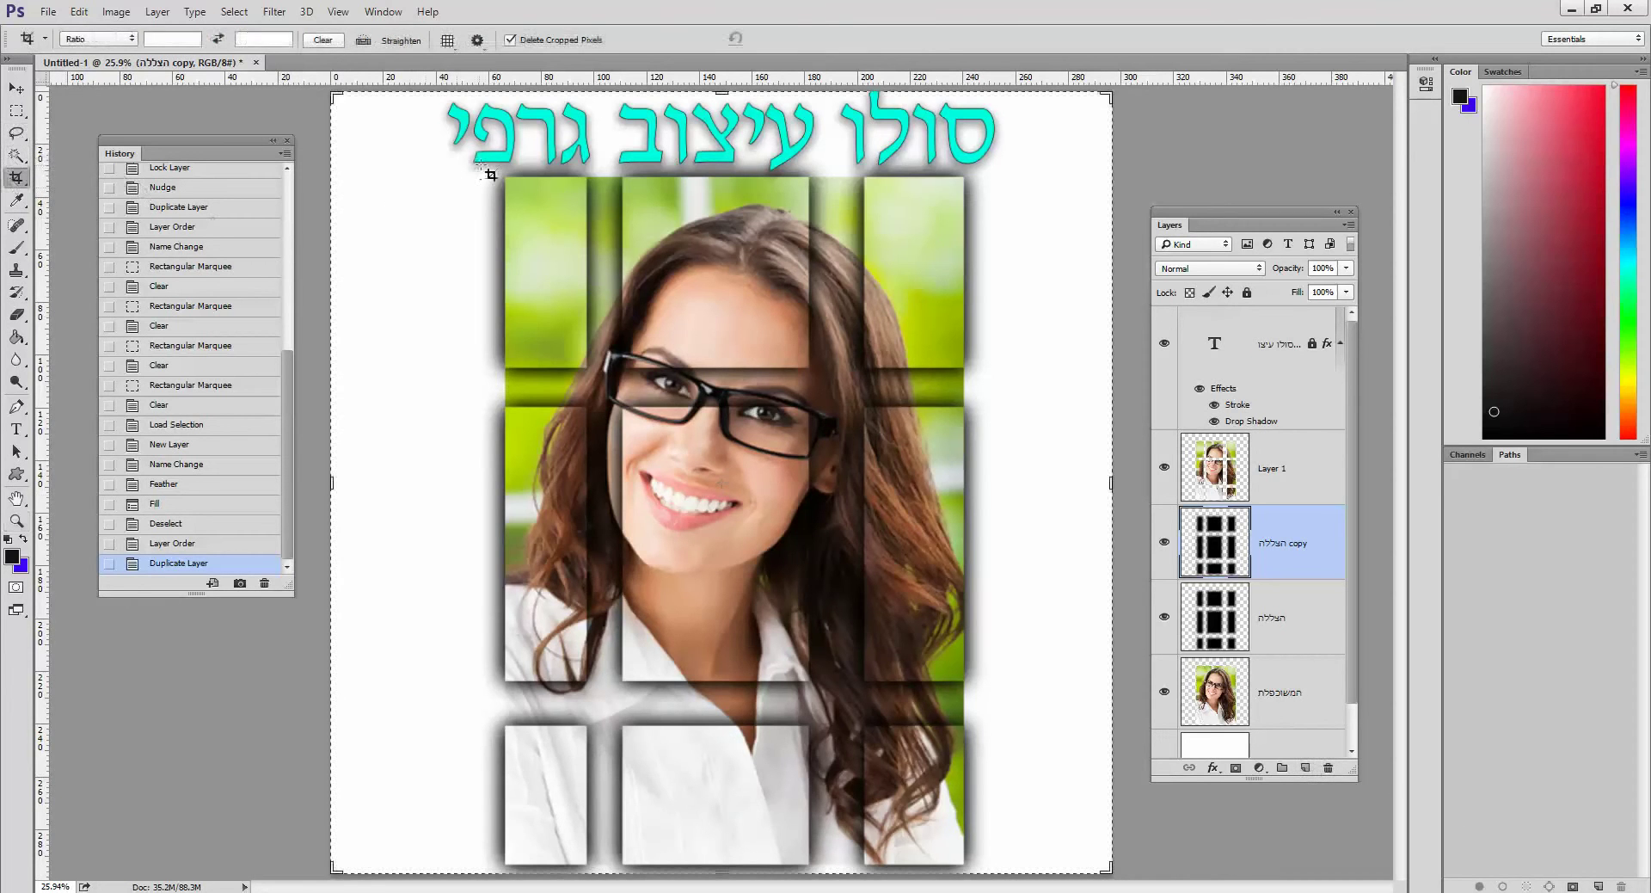
{"action": "left_click_drag", "start_coordinate": [507, 181], "coordinate": [967, 862]}
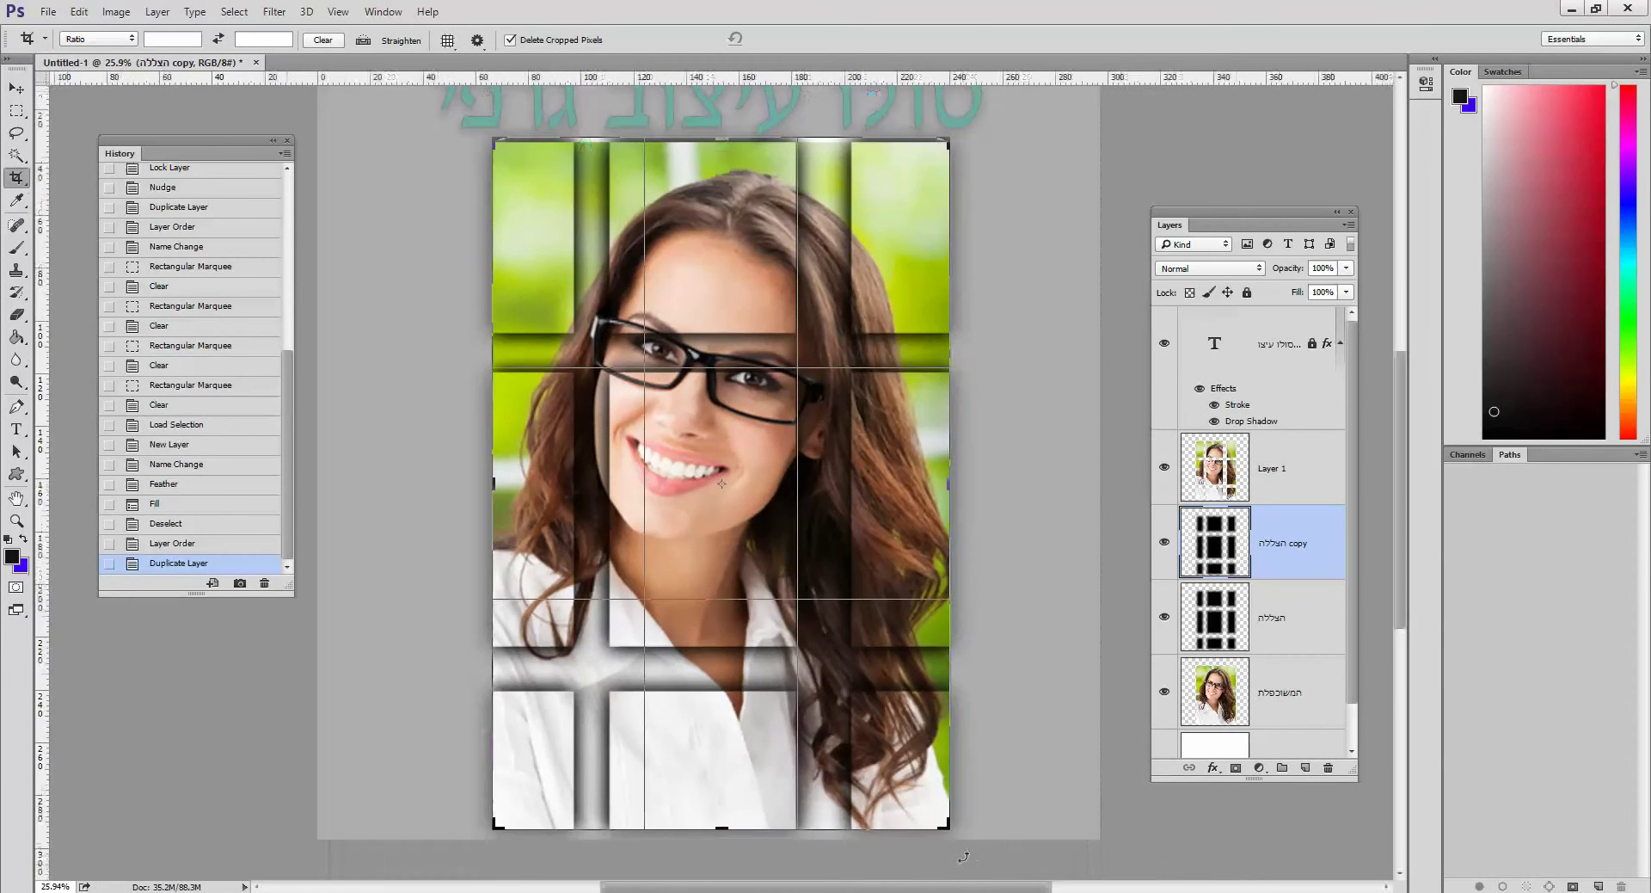
{"action": "key", "text": "Return"}
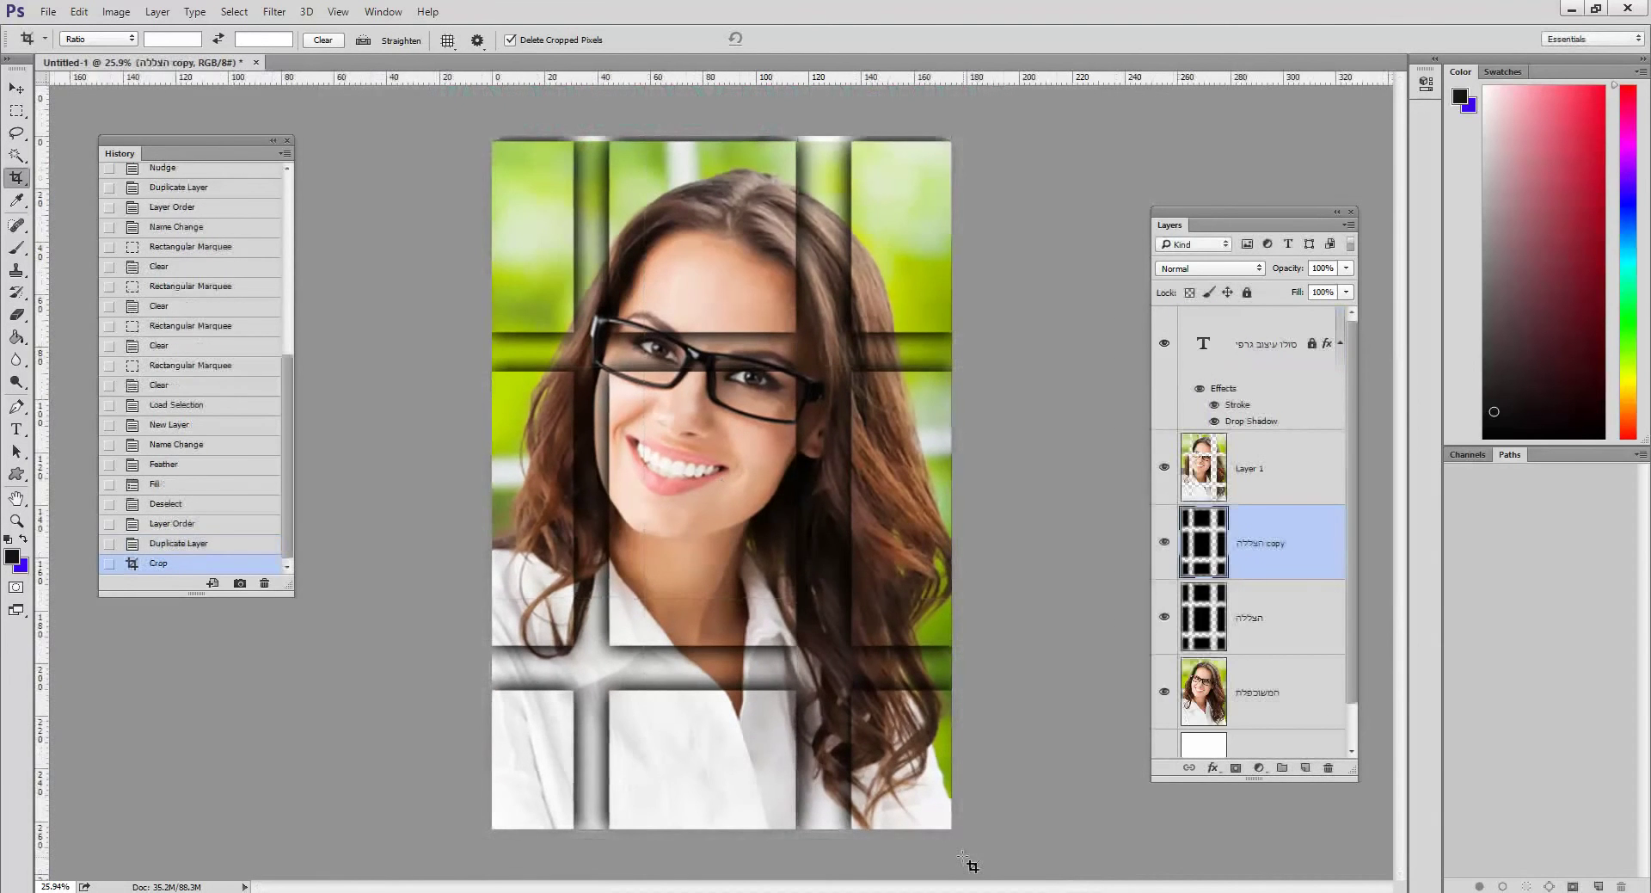
{"action": "key", "text": "ctrl"}
{"action": "key", "text": "ctrl+0"}
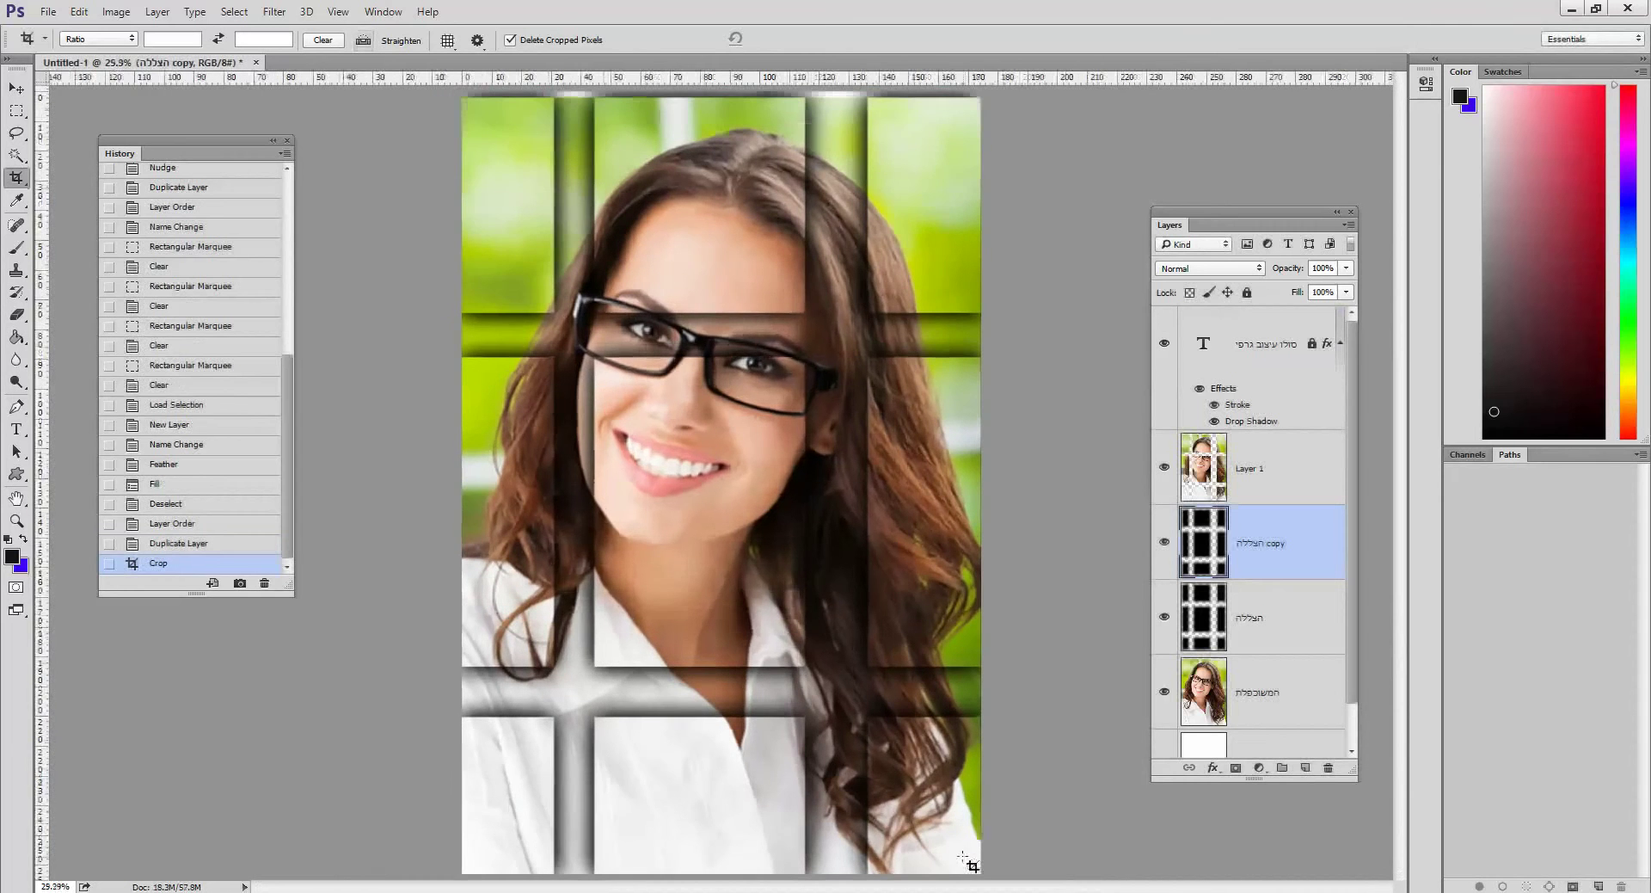
Add a new layer at the top of the layer stack and make a rectangular selection around the whole photo.
{"action": "left_click", "coordinate": [1304, 768]}
{"action": "left_click_drag", "start_coordinate": [1288, 550], "coordinate": [1276, 323]}
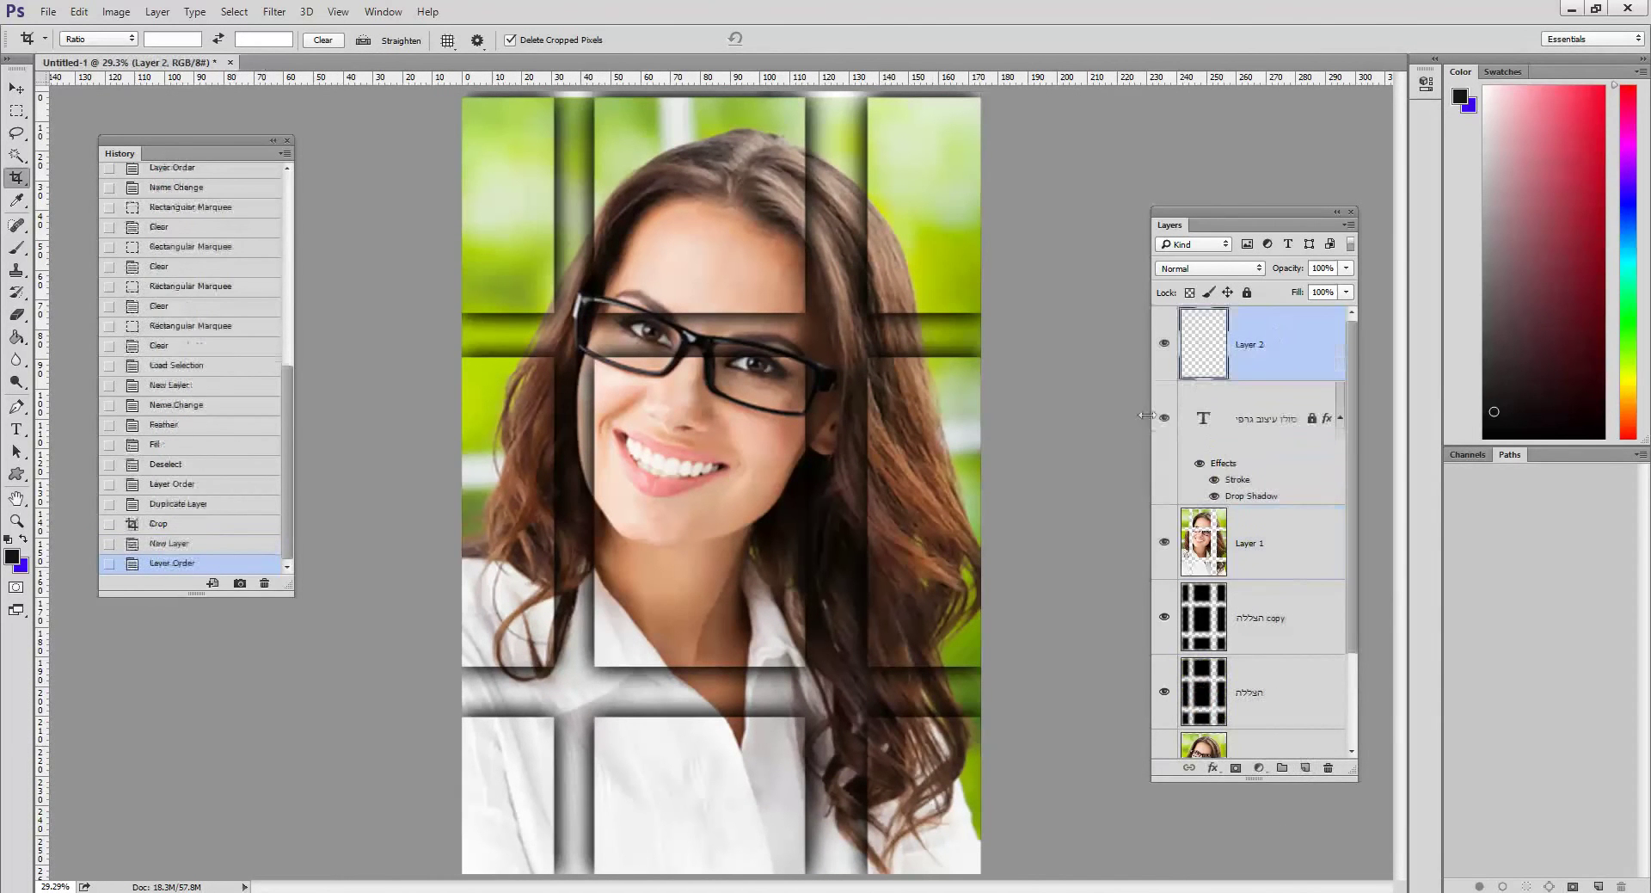
{"action": "left_click", "coordinate": [16, 110]}
{"action": "left_click_drag", "start_coordinate": [461, 100], "coordinate": [996, 884]}
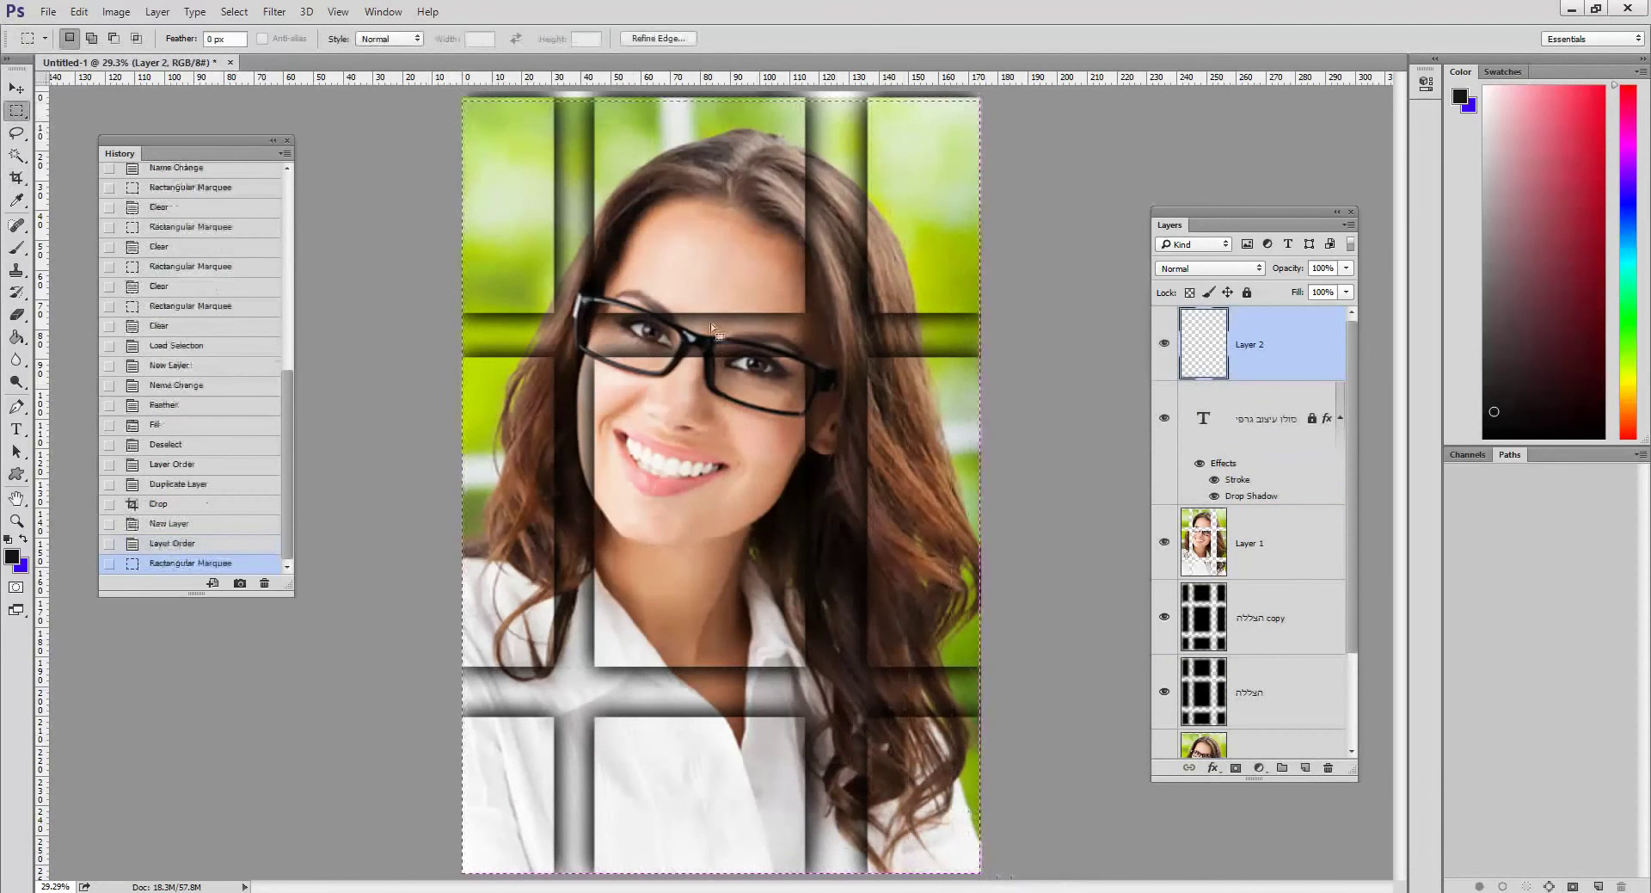
Stroke the selection on Layer 2 with a 100 px black border, location Center, Normal mode at 100% opacity, and deselect.
{"action": "left_click", "coordinate": [77, 12]}
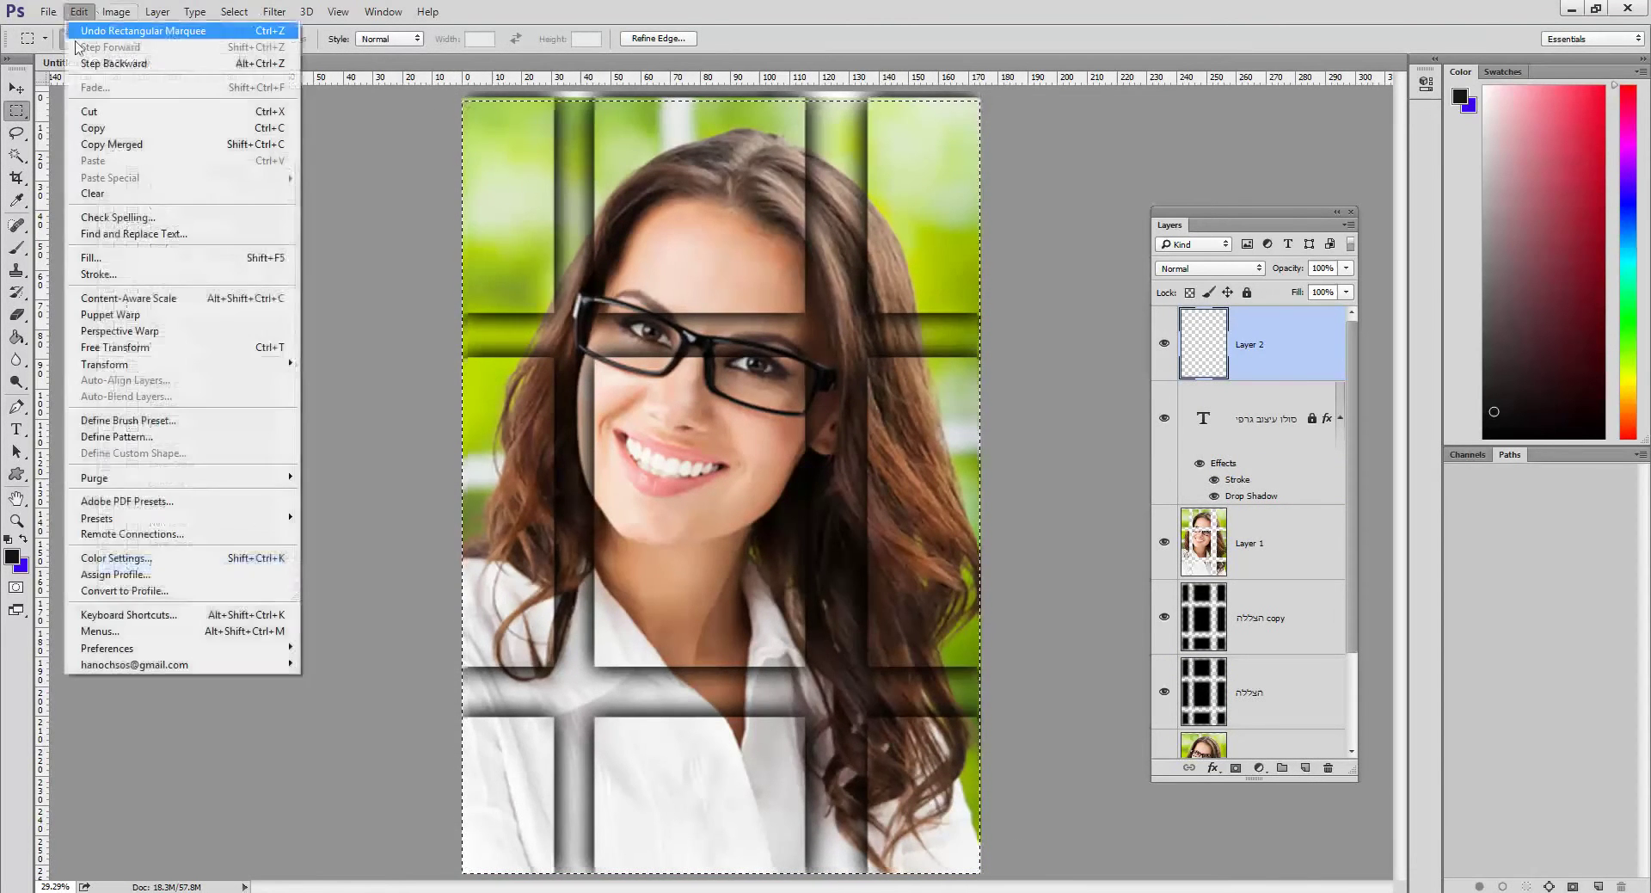
{"action": "left_click", "coordinate": [104, 276]}
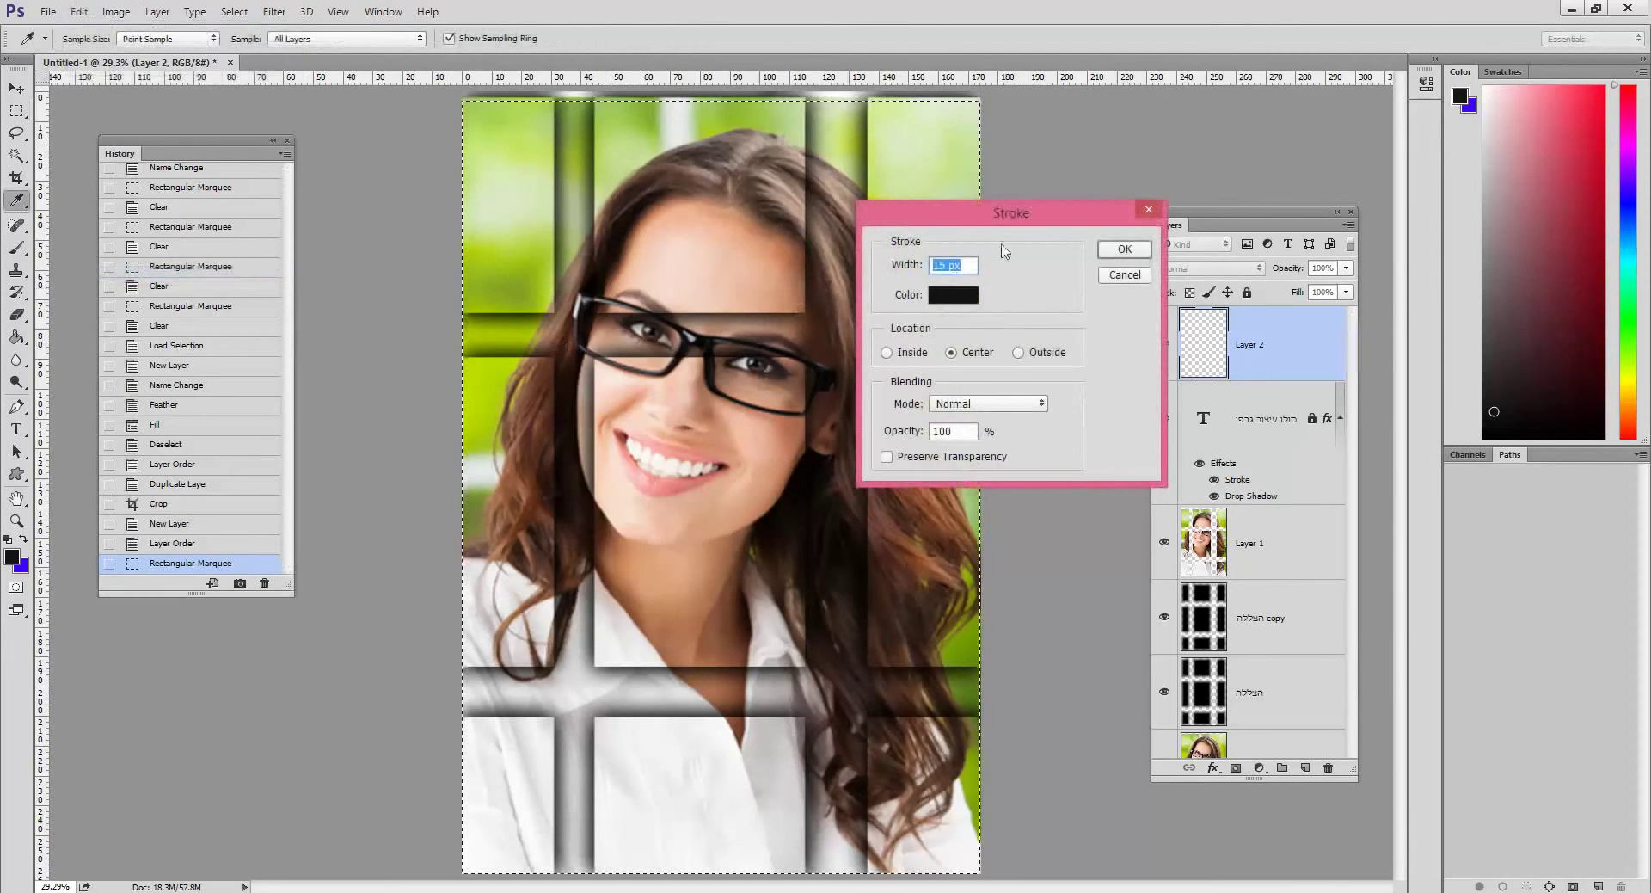
{"action": "left_click_drag", "start_coordinate": [1008, 213], "coordinate": [1100, 187]}
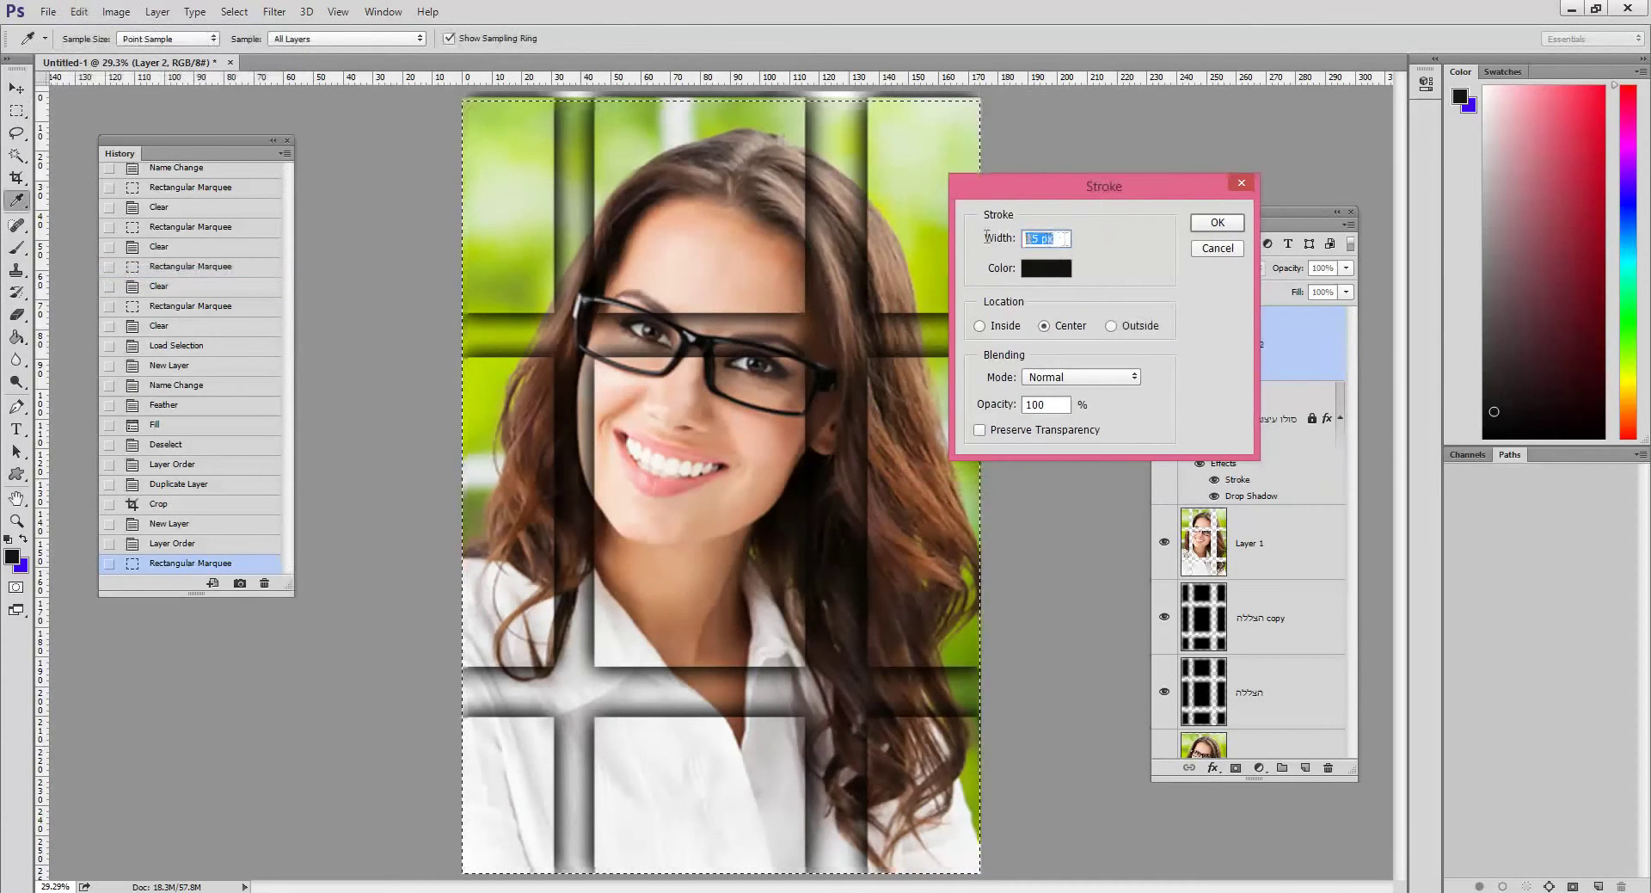
{"action": "type", "text": "100"}
{"action": "key", "text": "Return"}
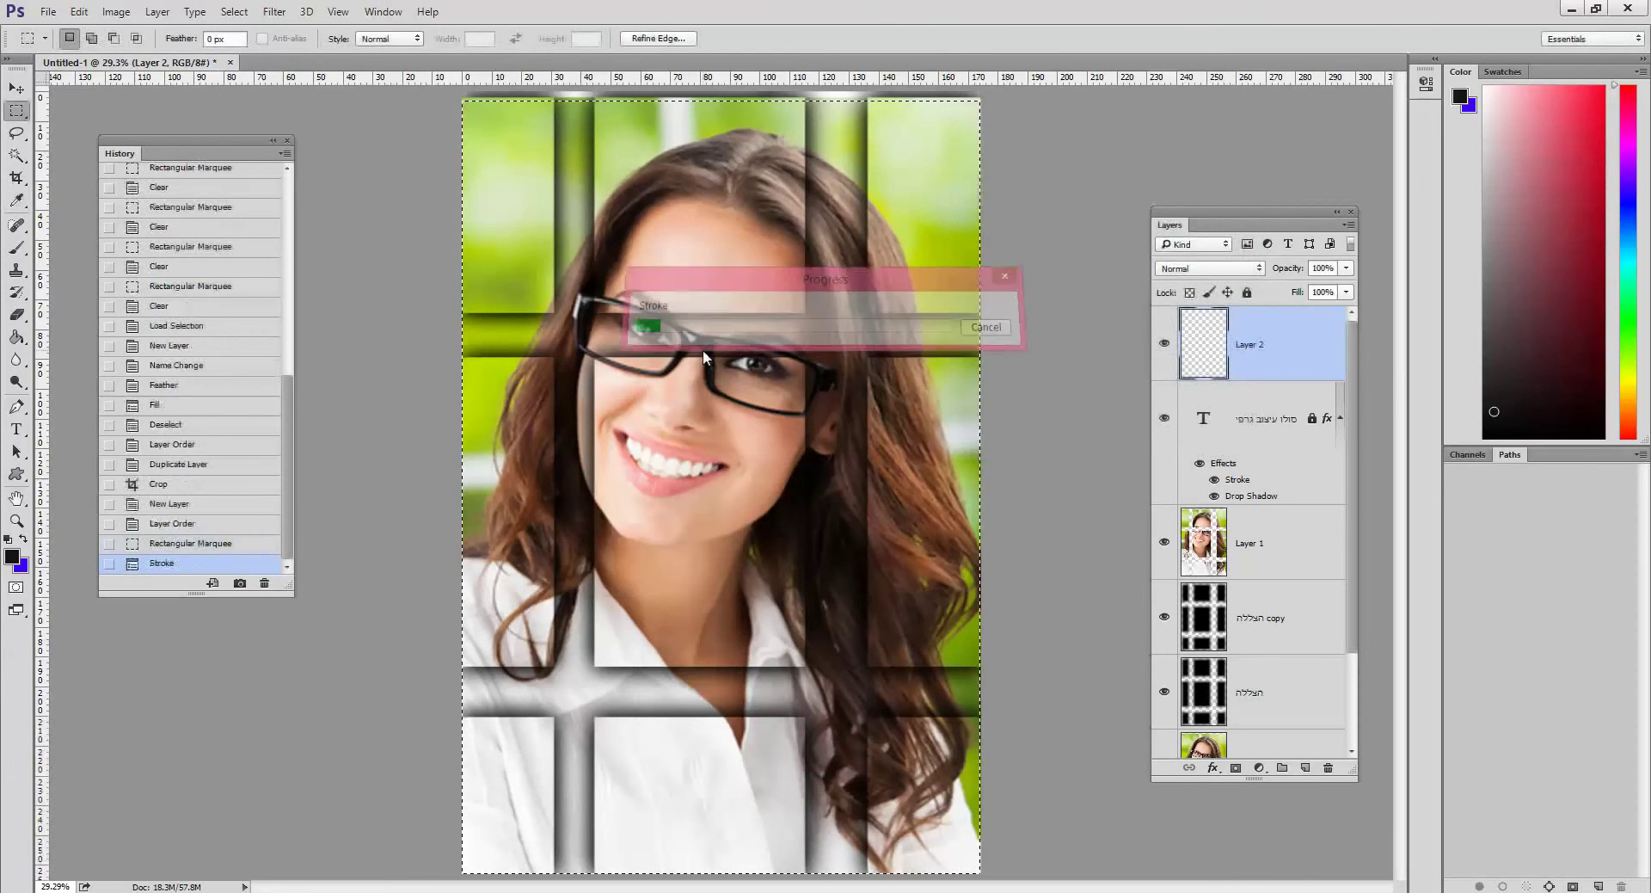
{"action": "key", "text": "ctrl+d"}
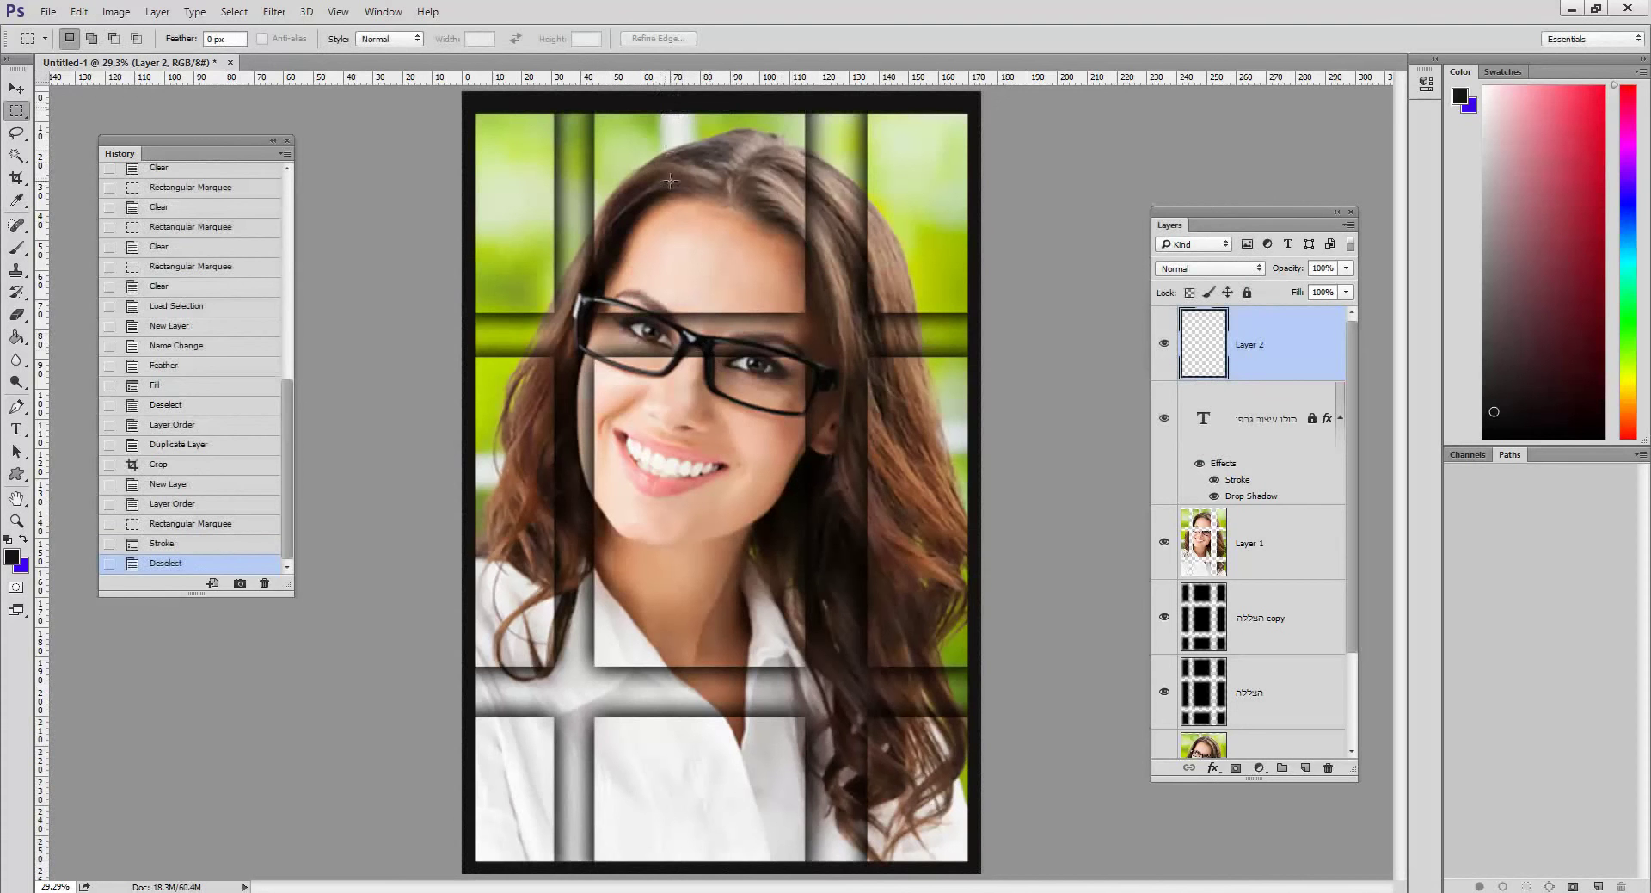
Undo the black border, stroke the same selection in white (ffffff) instead, and deselect.
{"action": "key", "text": "ctrl+z"}
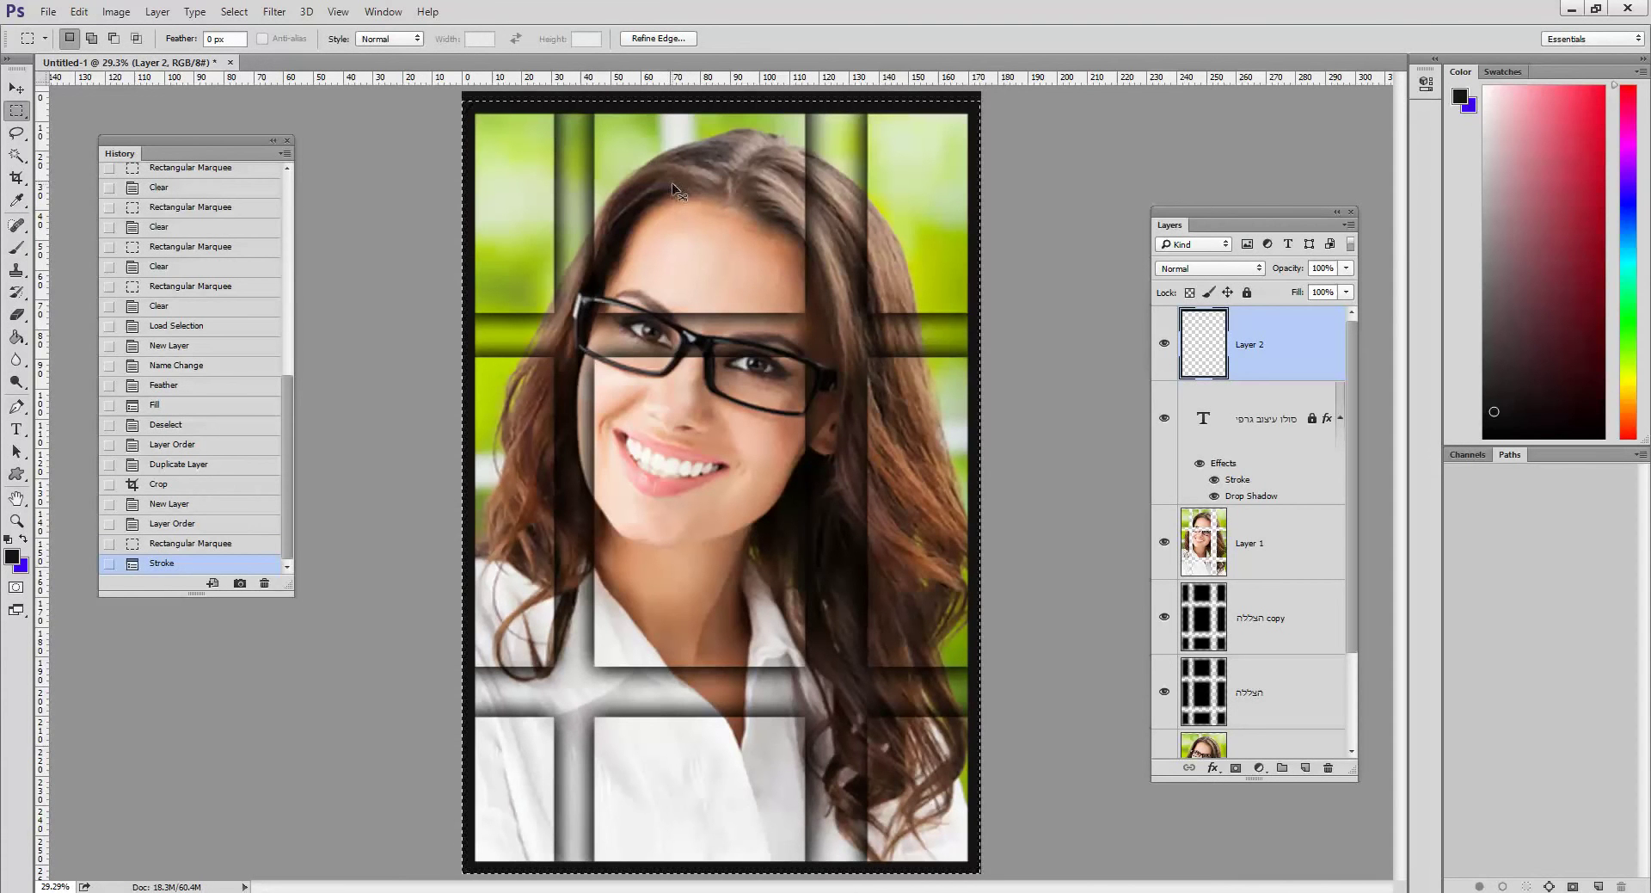
{"action": "key", "text": "ctrl+alt+z"}
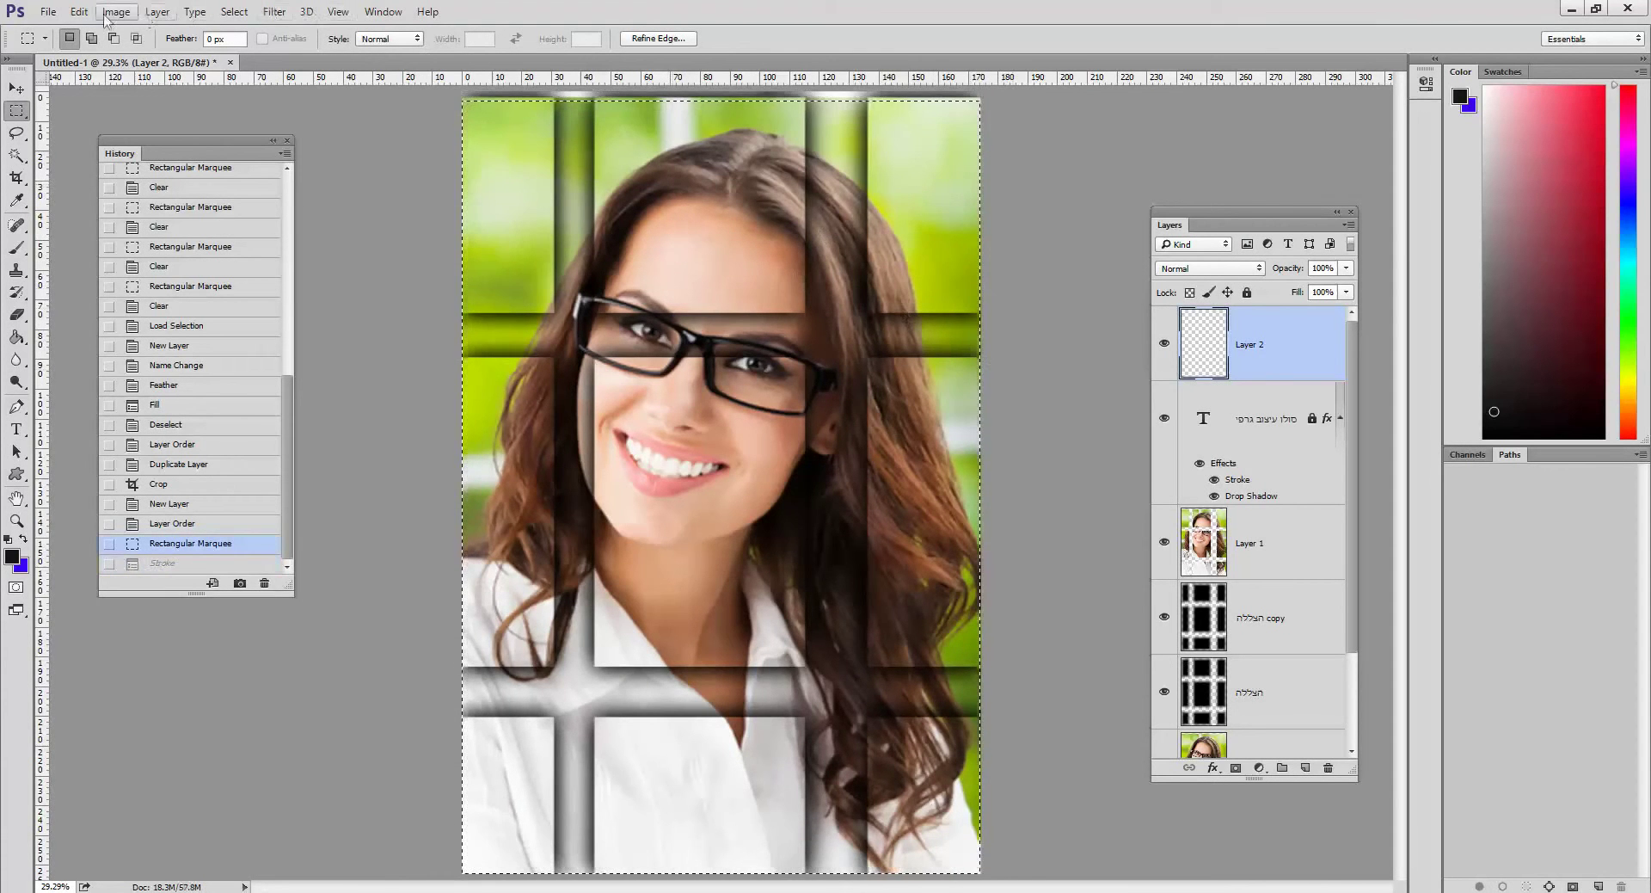
{"action": "left_click", "coordinate": [78, 12]}
{"action": "left_click", "coordinate": [108, 274]}
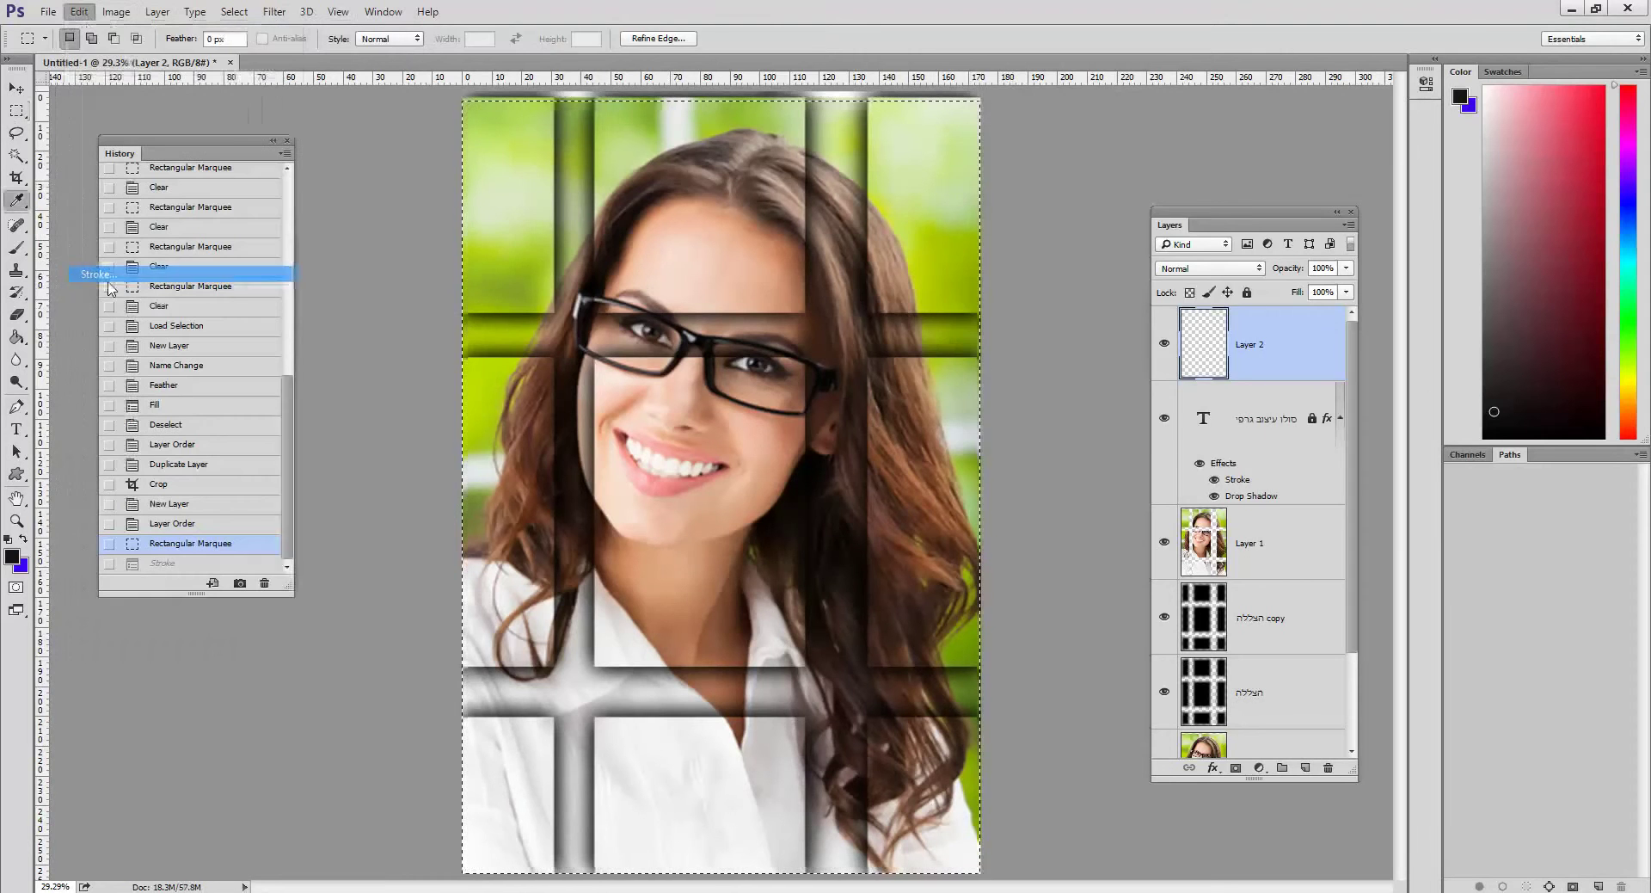
{"action": "left_click", "coordinate": [1053, 268]}
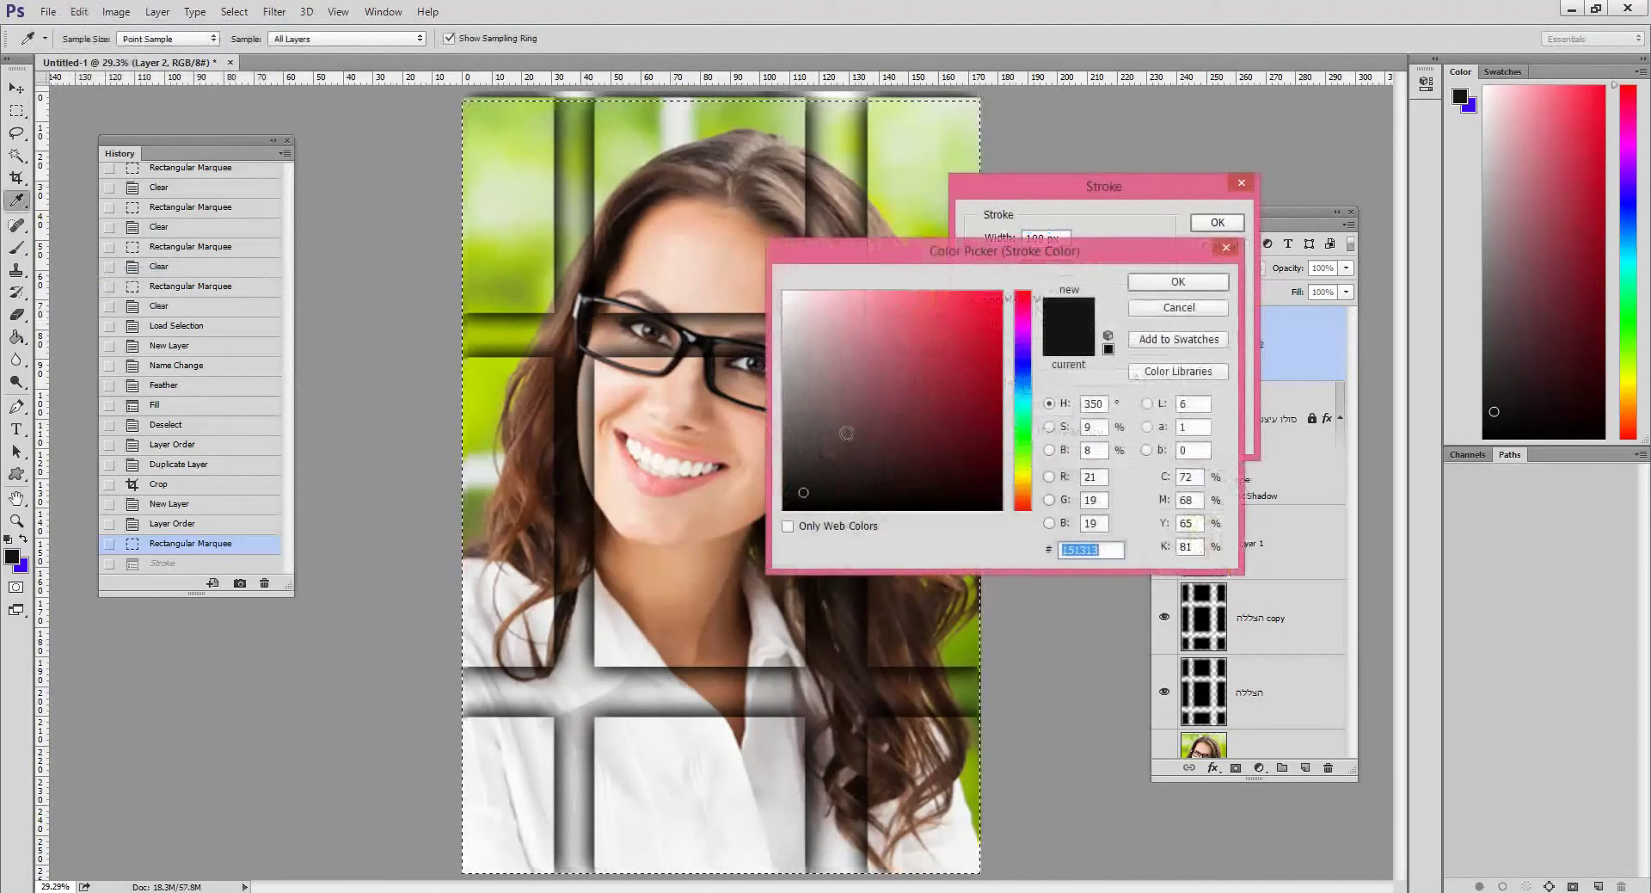
{"action": "left_click", "coordinate": [785, 293]}
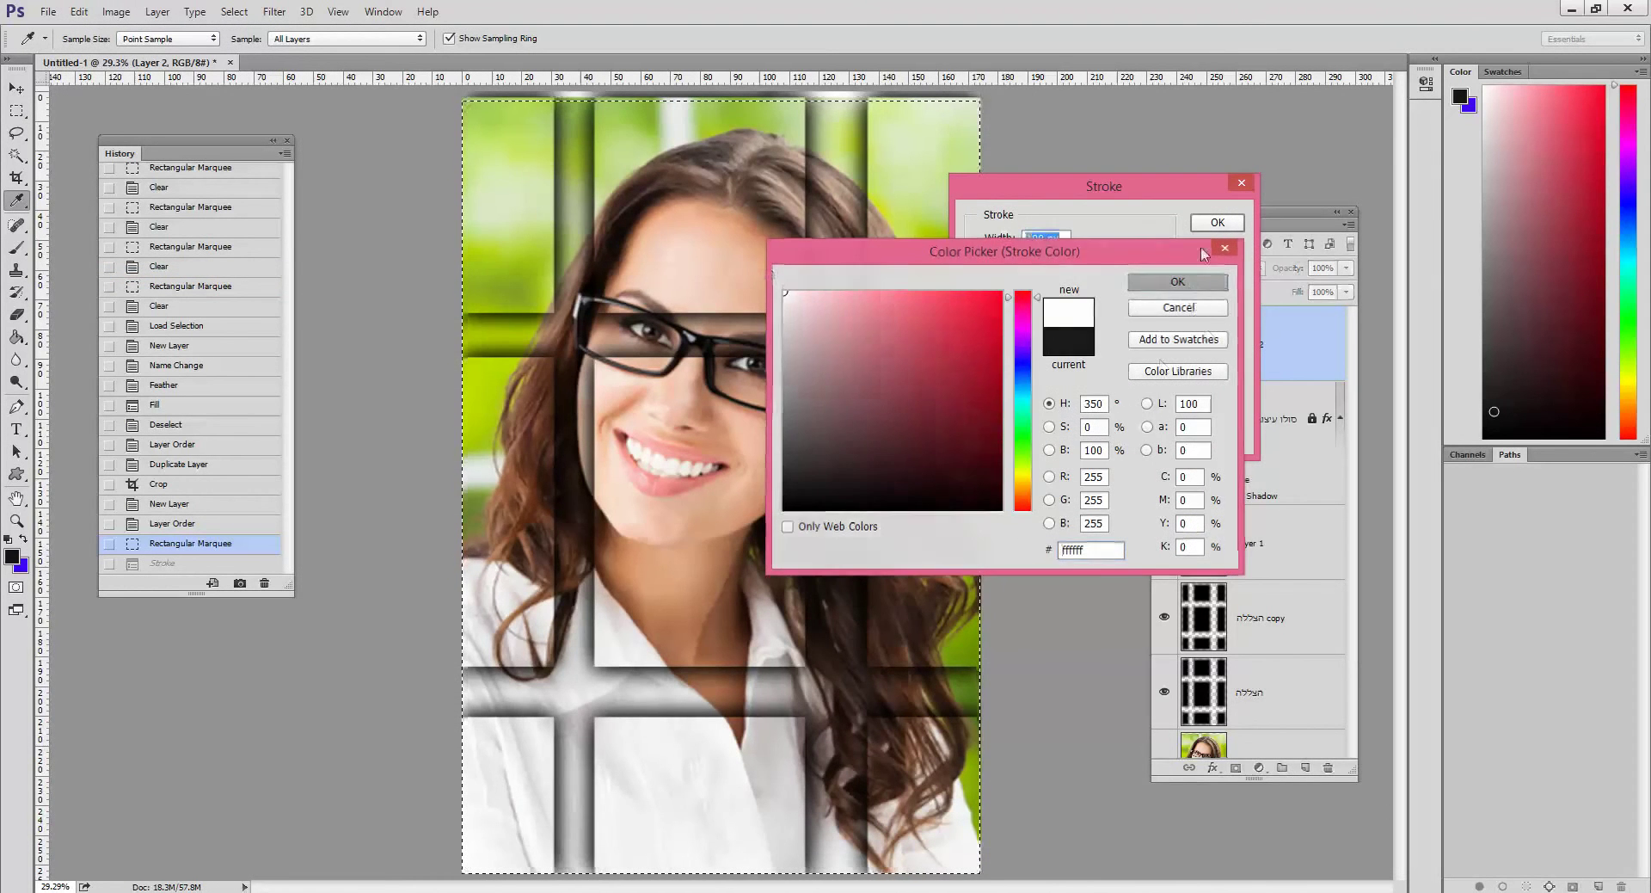
{"action": "key", "text": "Return"}
{"action": "left_click", "coordinate": [1218, 222]}
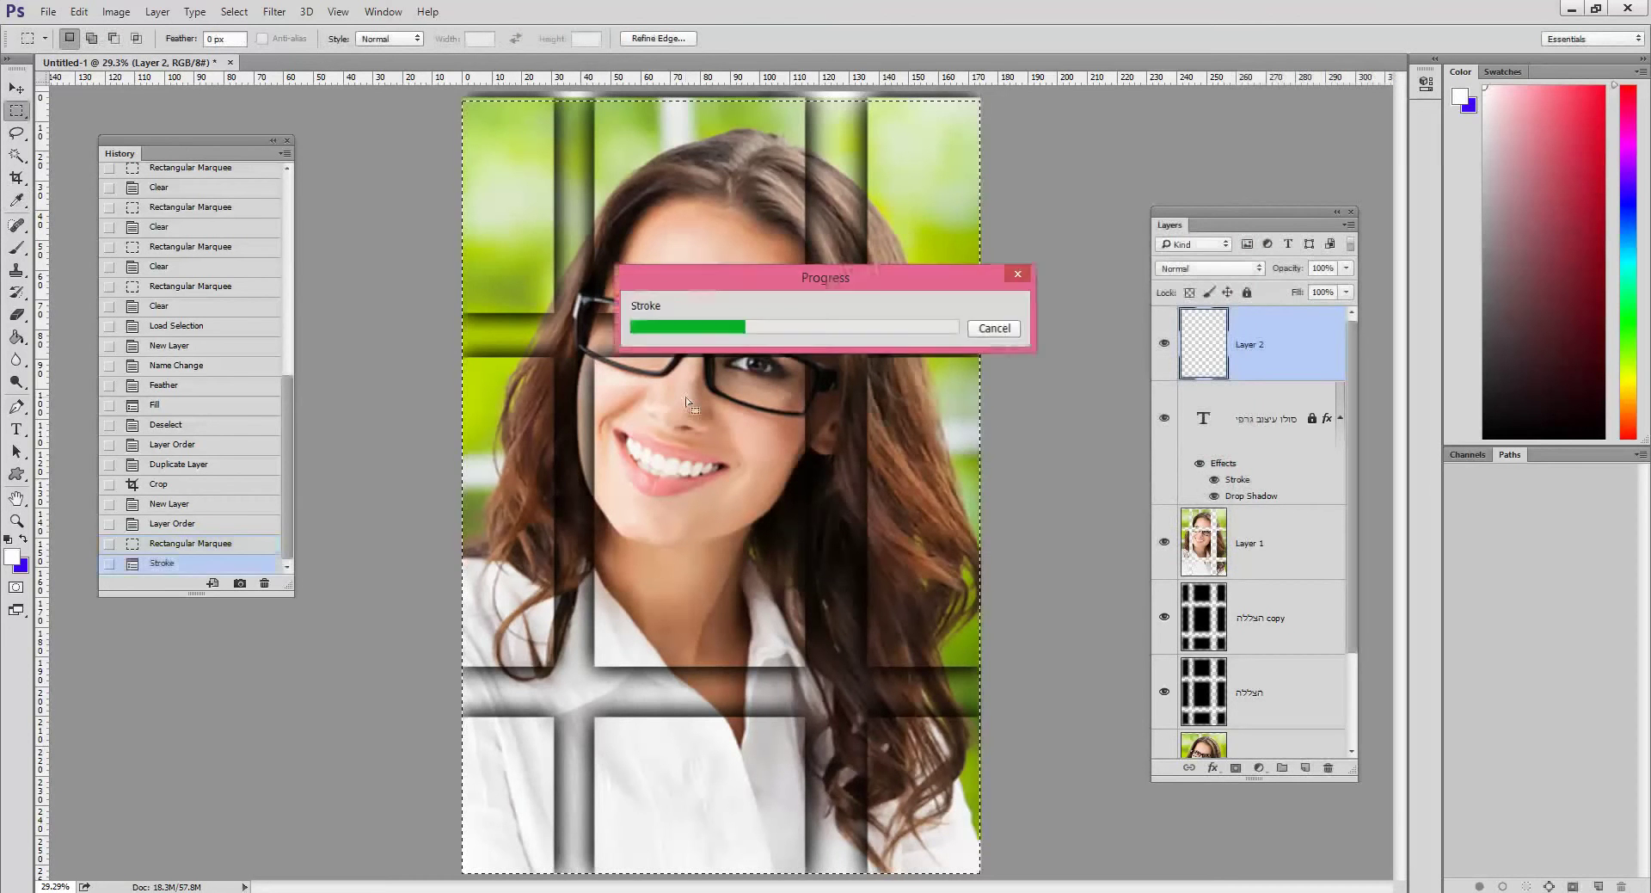
{"action": "key", "text": "ctrl+d"}
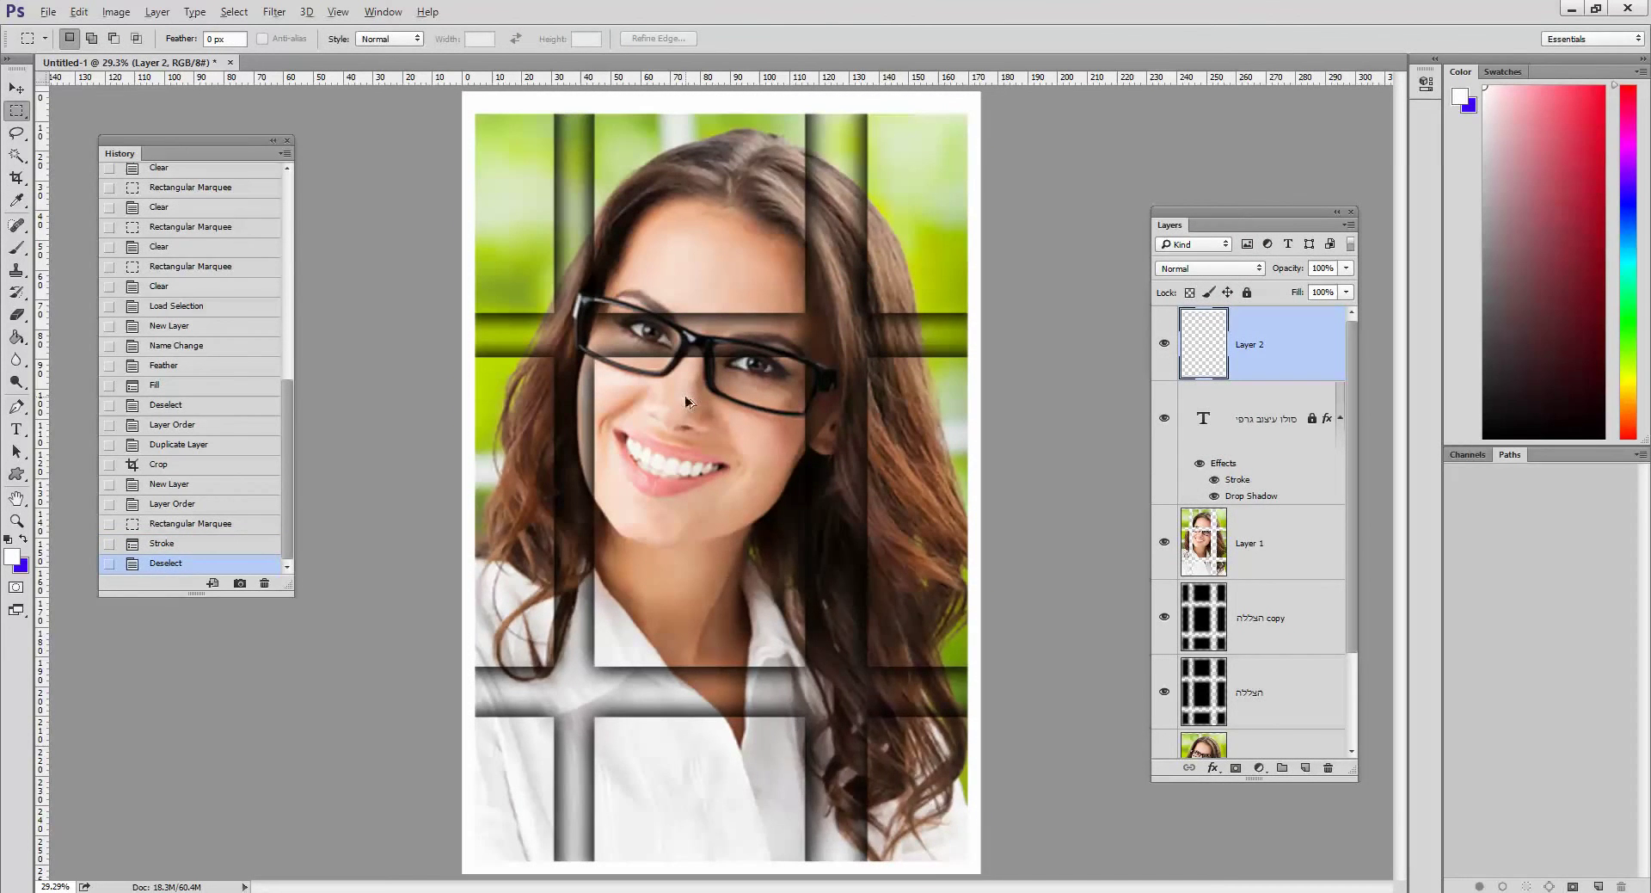
Delete Layer 2 with the white border and clear the selection.
{"action": "key", "text": "ctrl+z"}
{"action": "mouse_move", "coordinate": [1264, 366]}
{"action": "left_mouse_down"}
{"action": "mouse_move", "coordinate": [1342, 735]}
{"action": "mouse_move", "coordinate": [1328, 767]}
{"action": "left_mouse_up"}
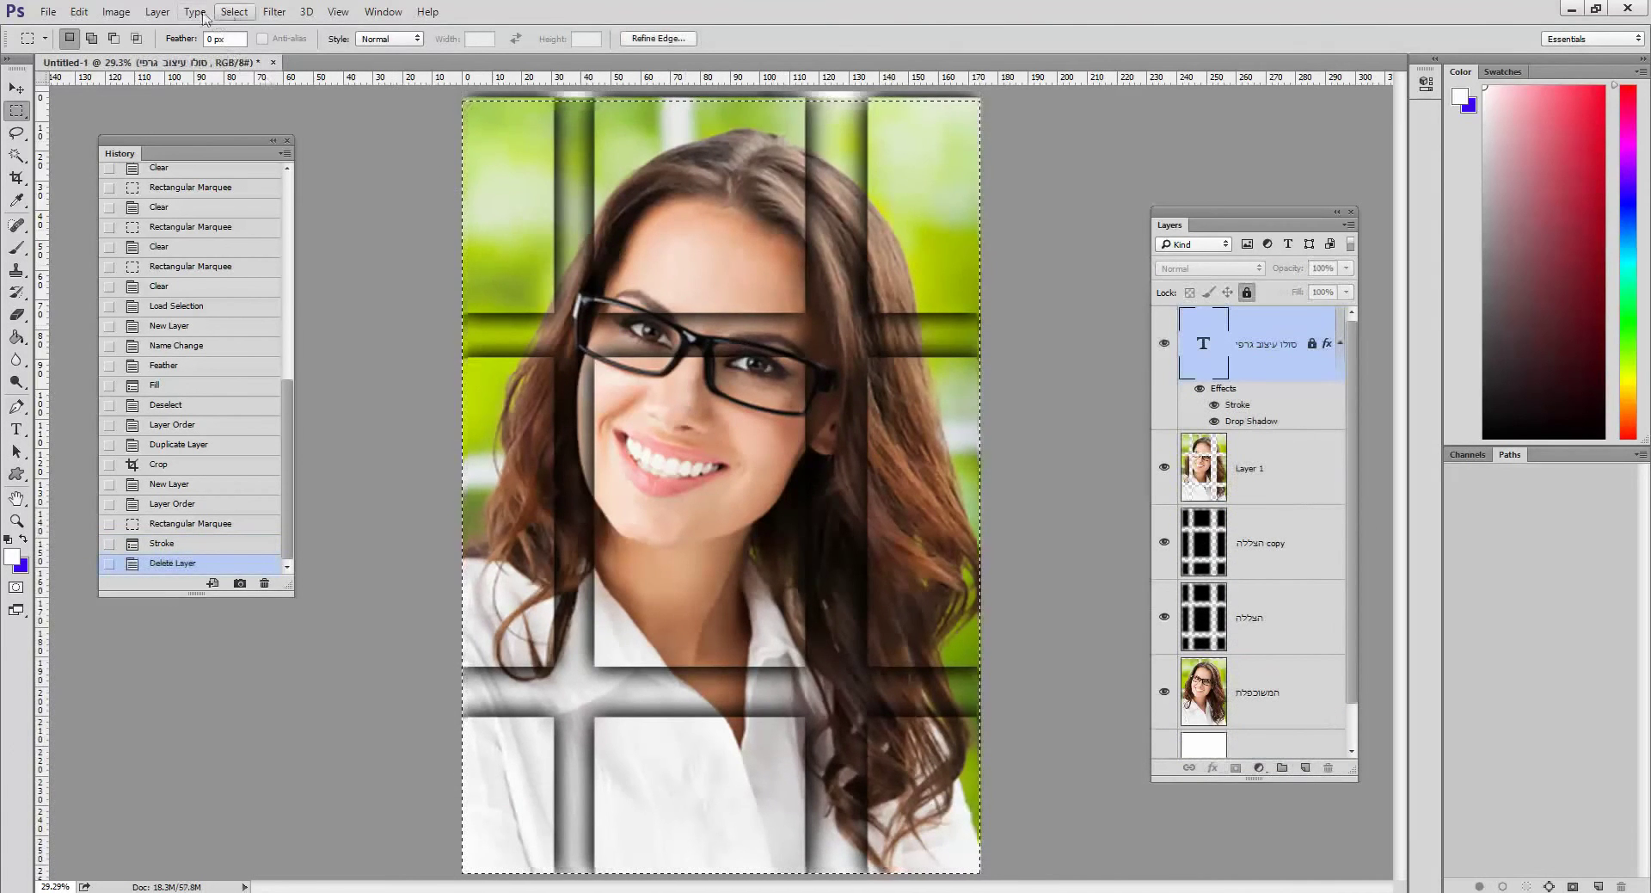
{"action": "key", "text": "ctrl+d"}
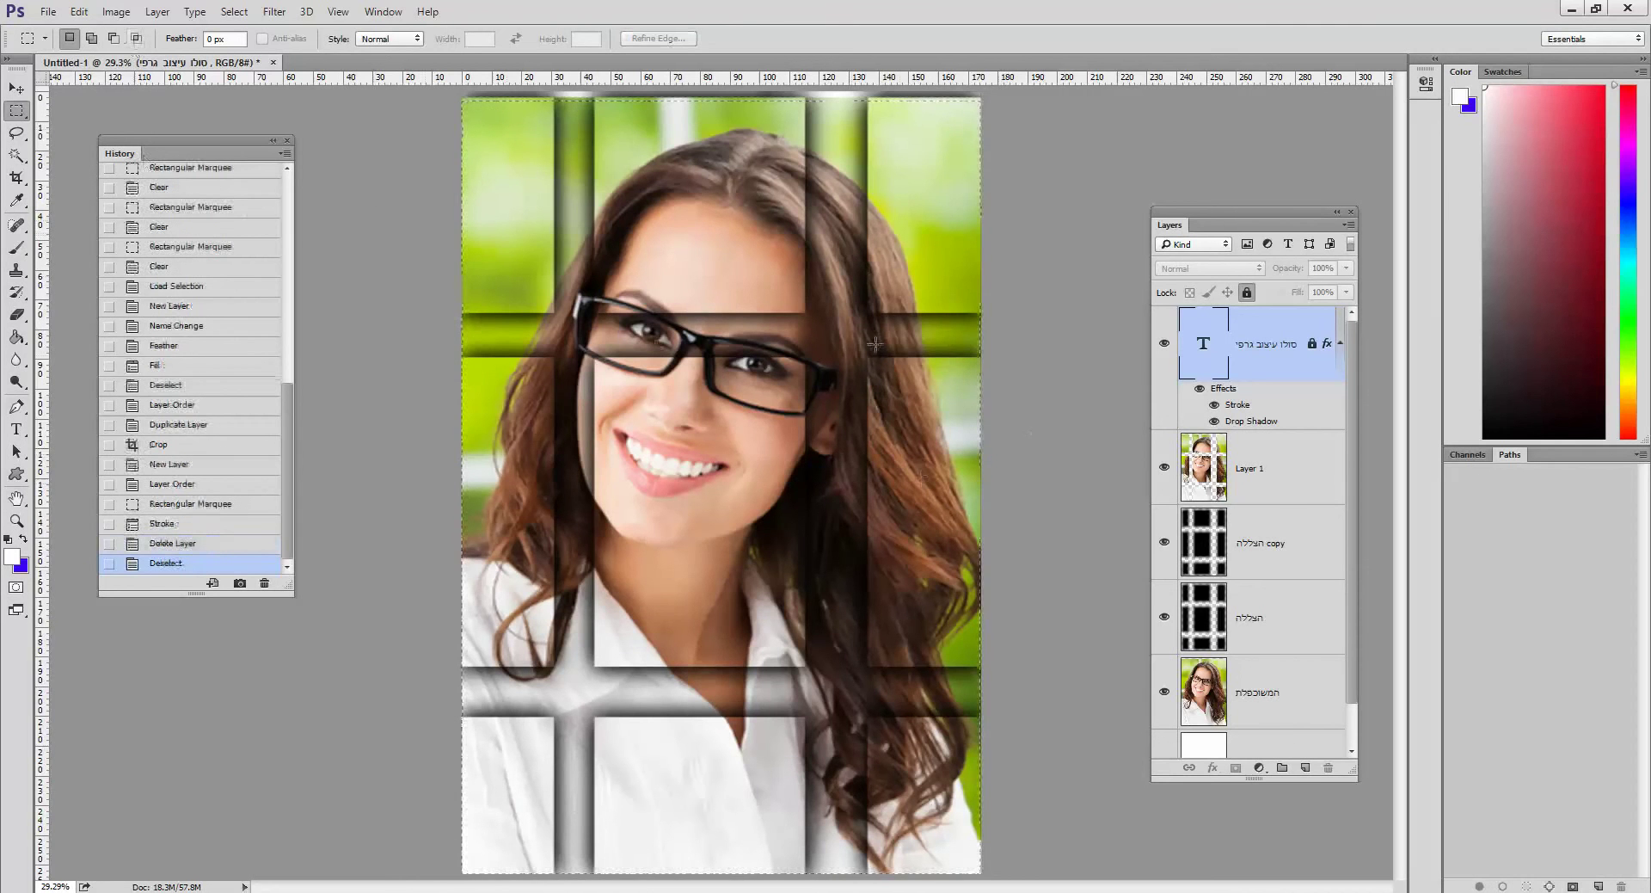
Add a new top layer, fill the entire canvas on it with white in Normal mode at 100% opacity, and deselect.
{"action": "left_click", "coordinate": [1306, 767]}
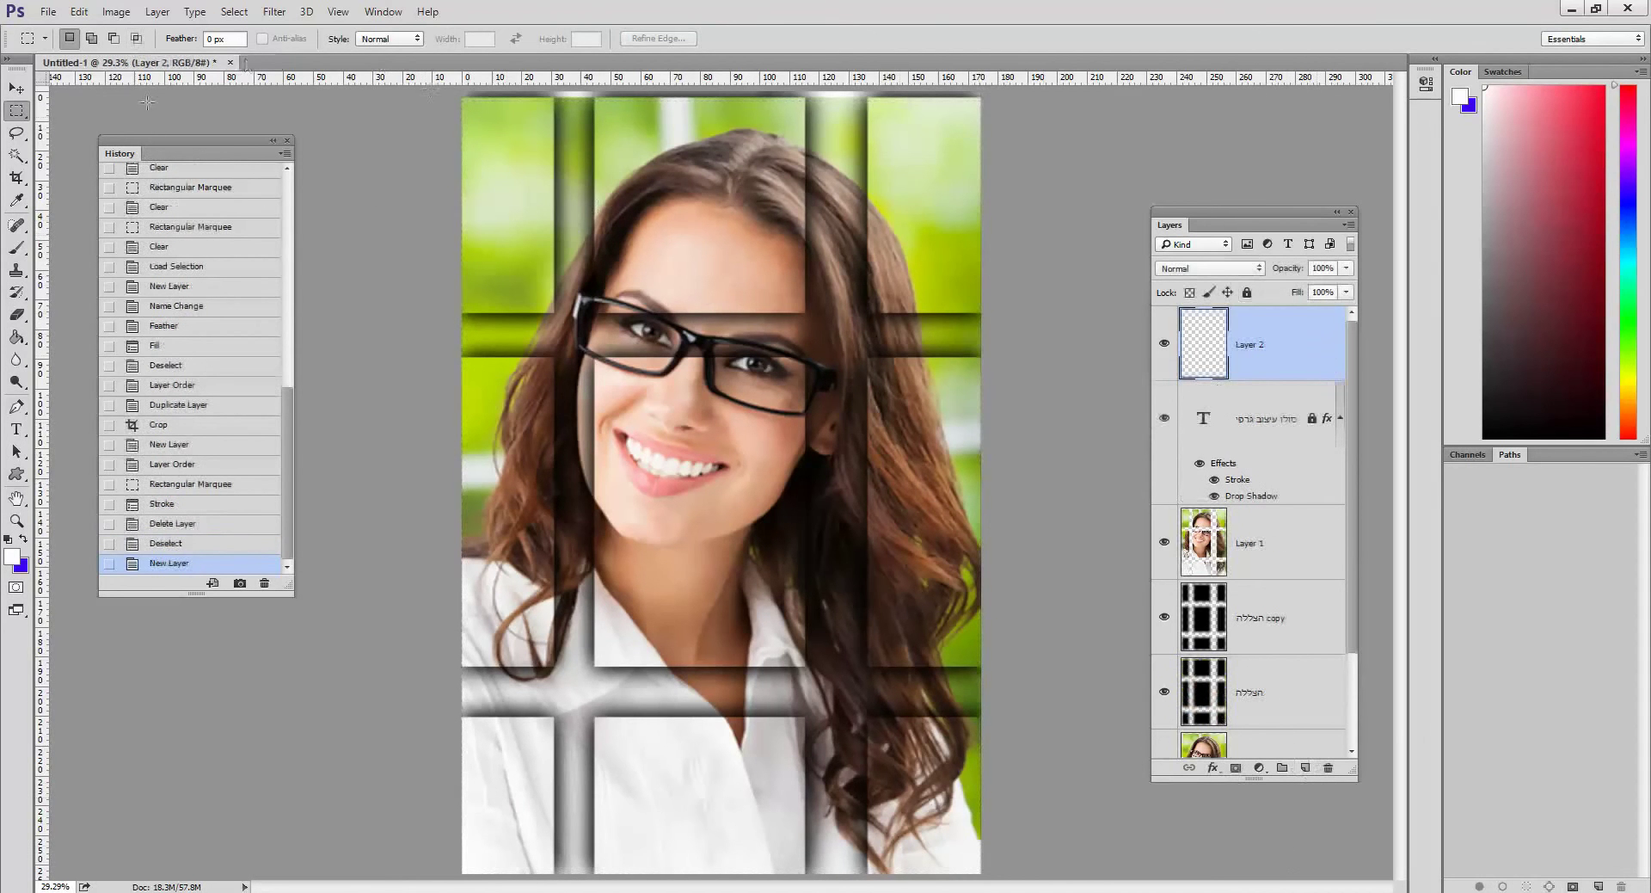
{"action": "key", "text": "ctrl+a"}
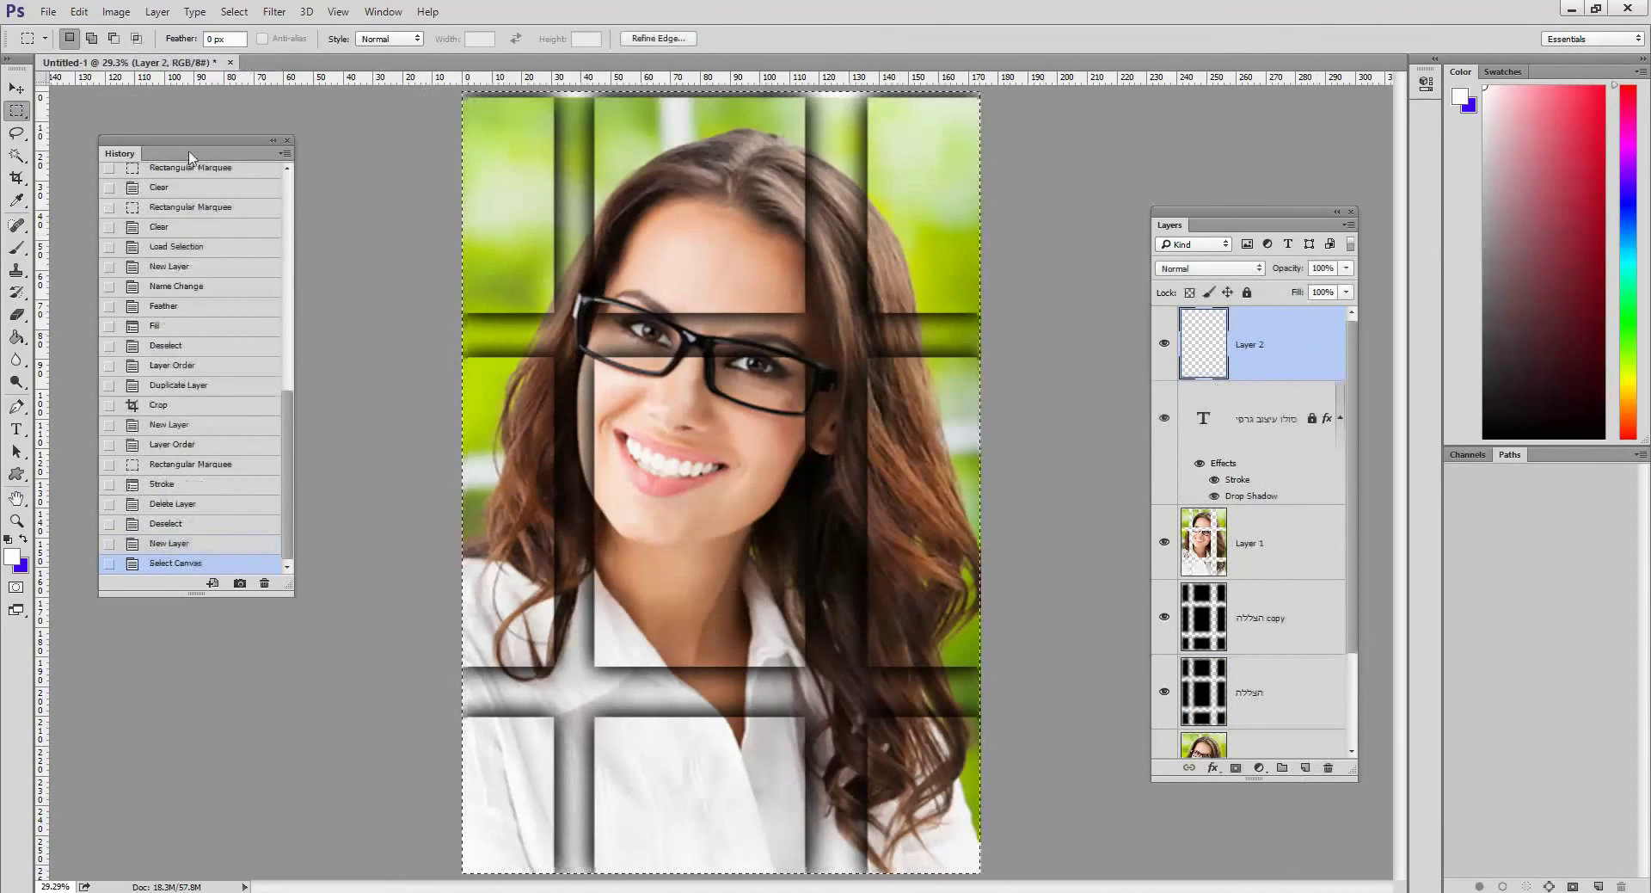
{"action": "left_click", "coordinate": [79, 12]}
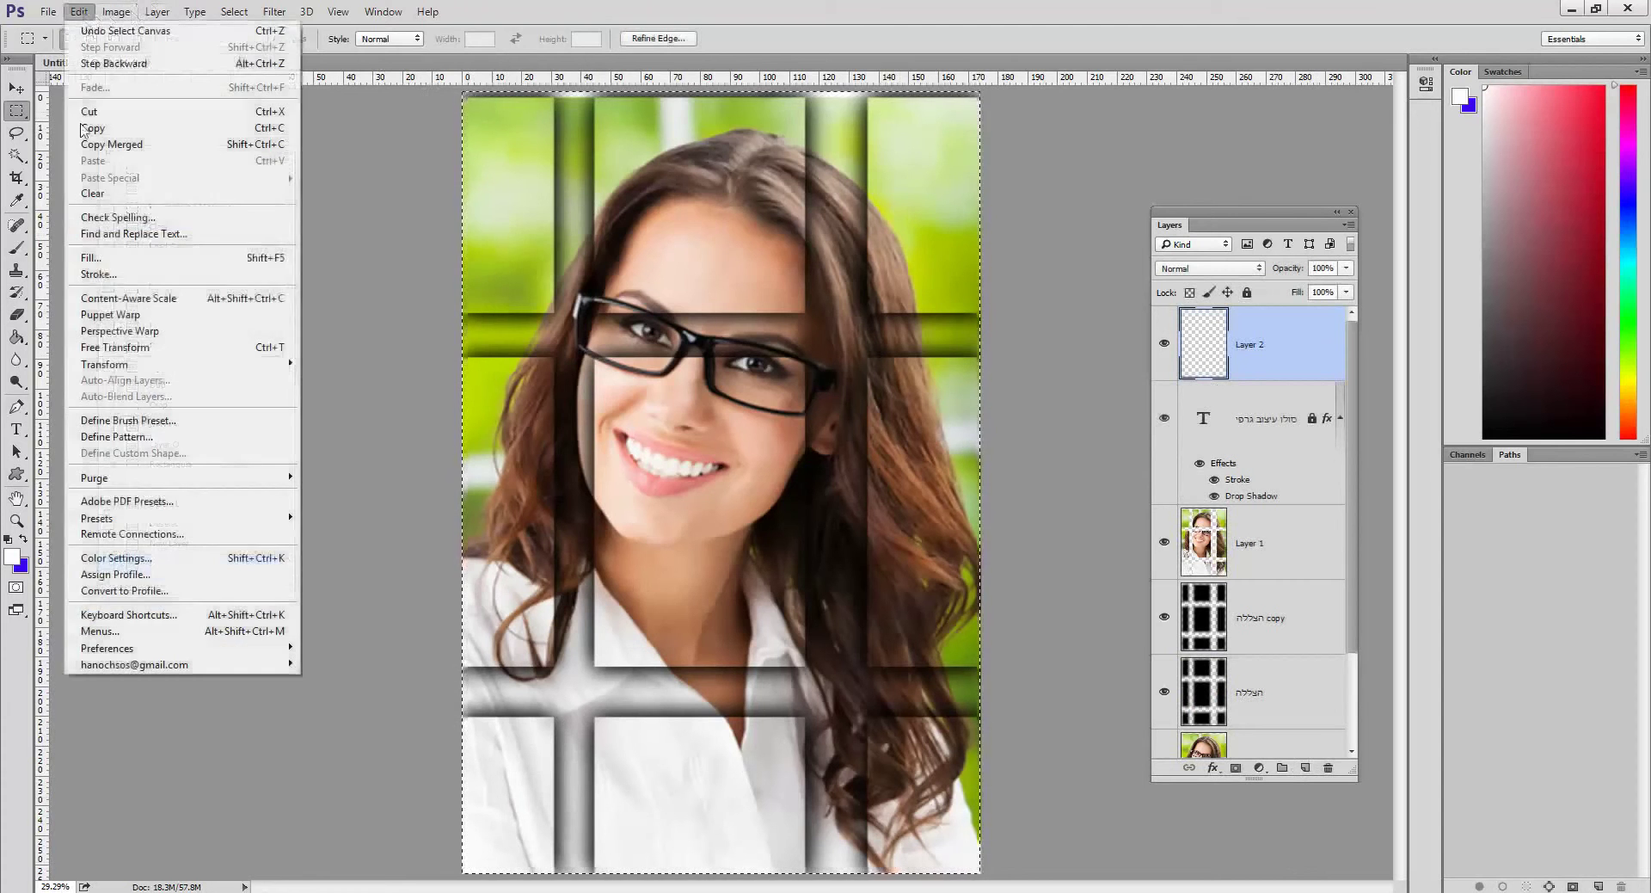
{"action": "left_click", "coordinate": [90, 257]}
{"action": "left_click", "coordinate": [676, 257]}
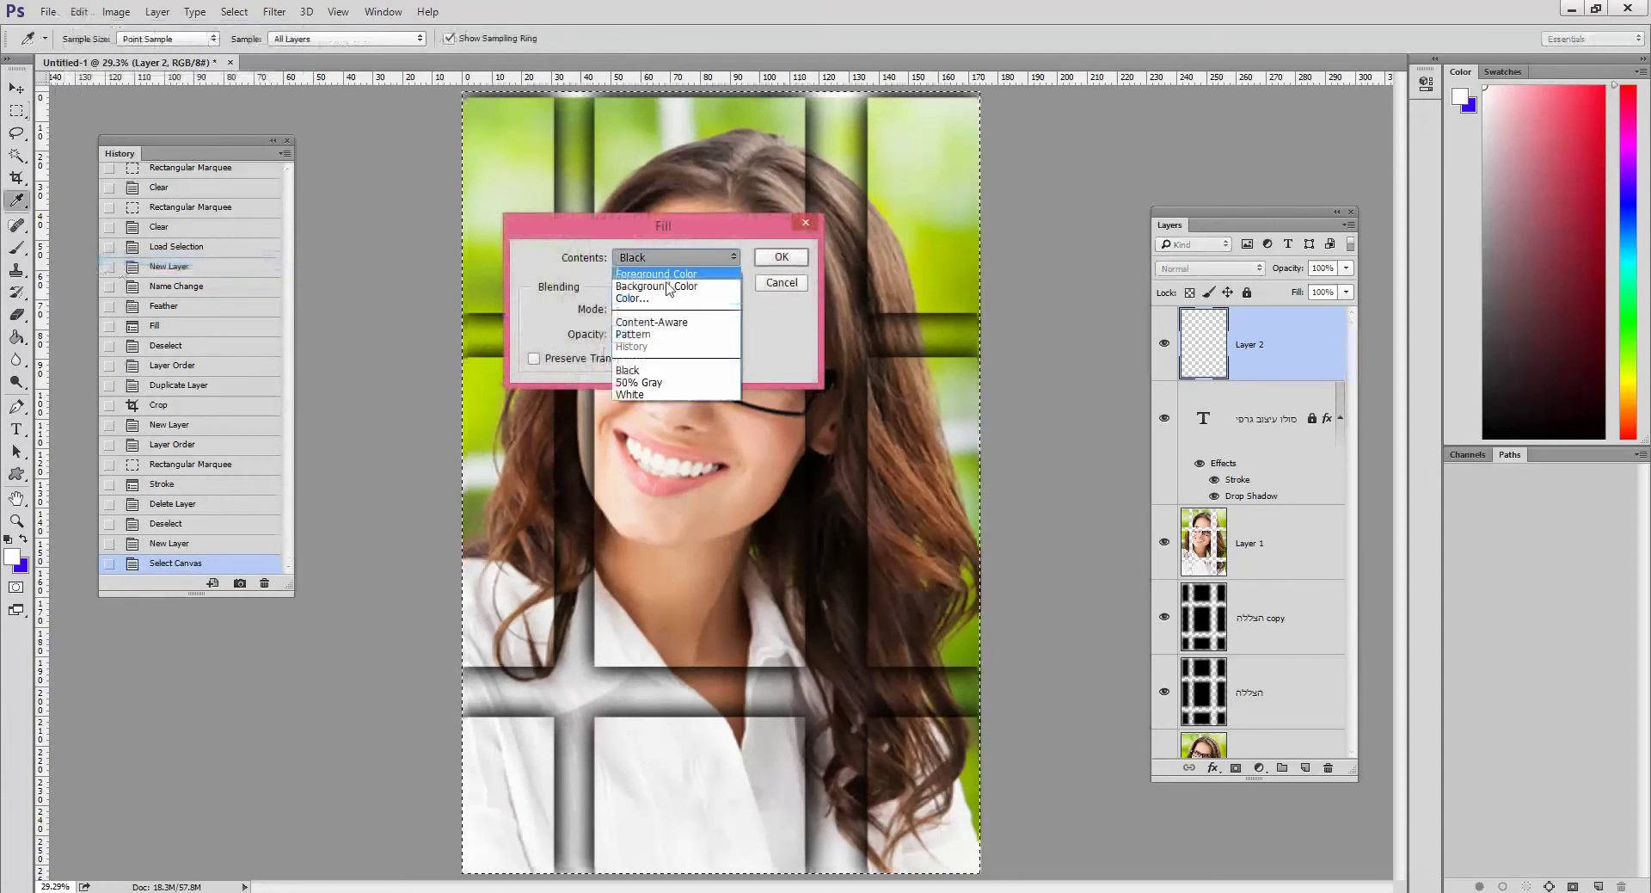
{"action": "left_click", "coordinate": [654, 398]}
{"action": "left_click", "coordinate": [796, 259]}
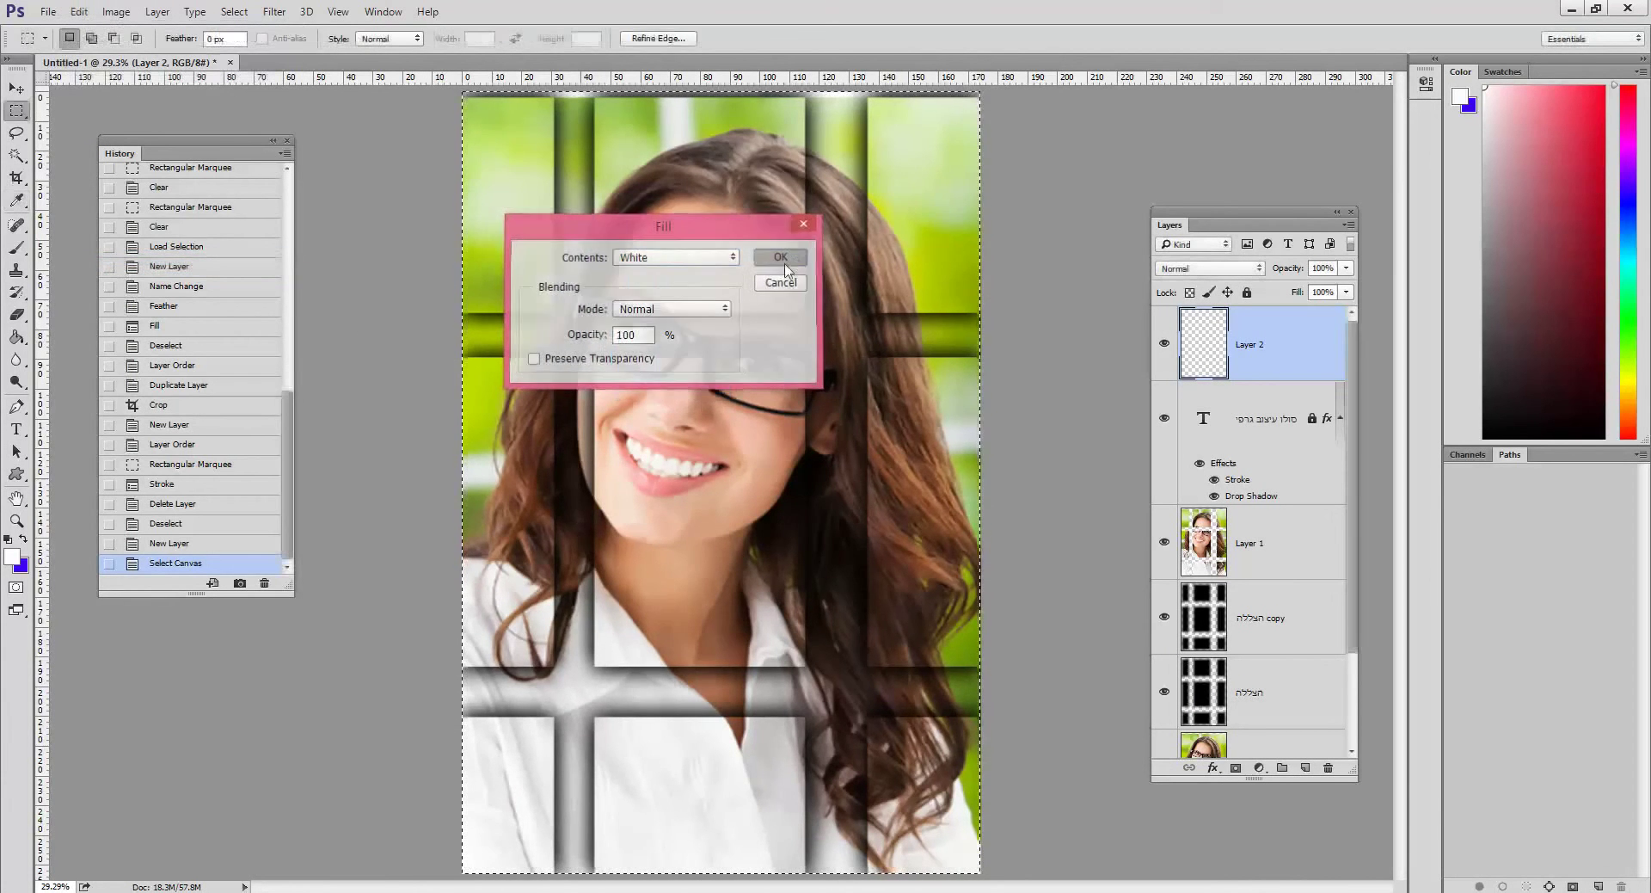
{"action": "left_click", "coordinate": [234, 11]}
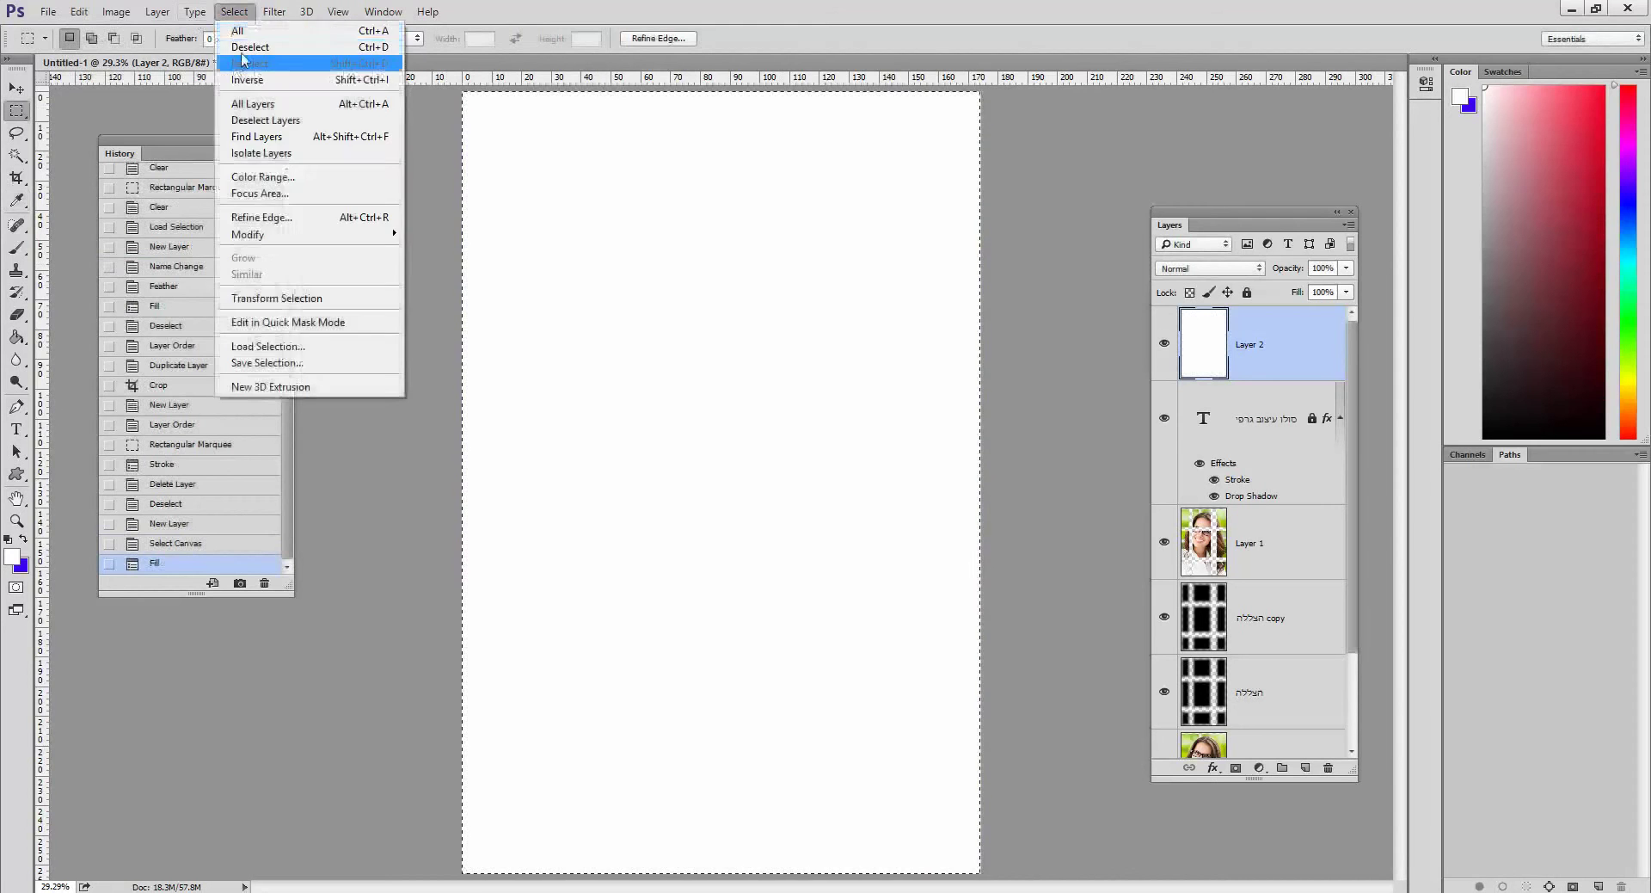
{"action": "left_click", "coordinate": [249, 45]}
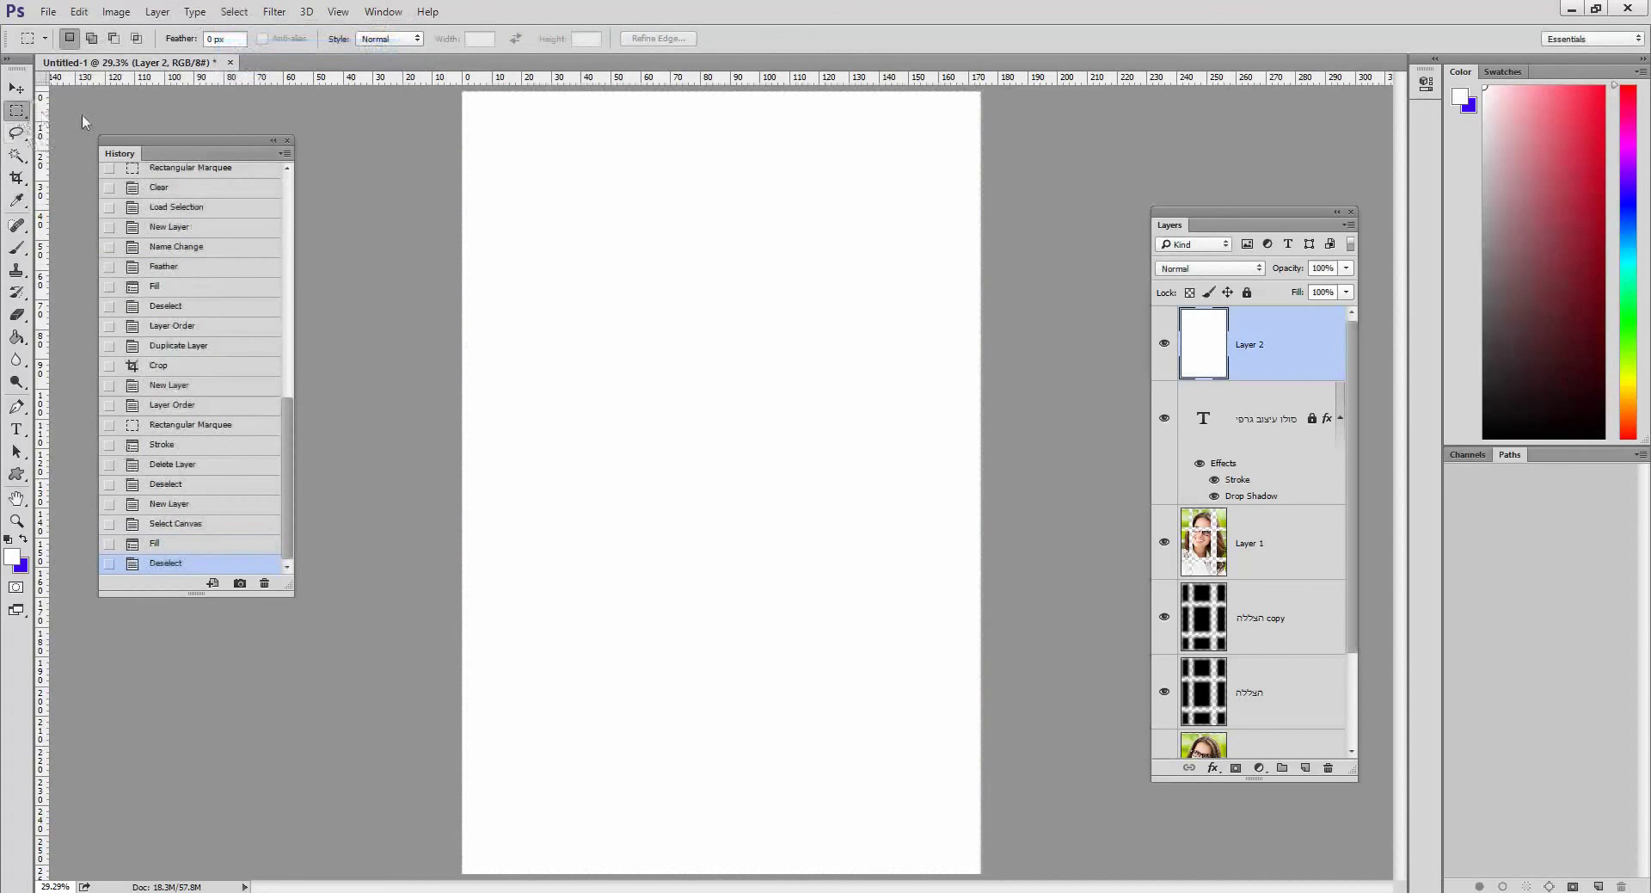
Make a rectangular selection slightly inside the canvas edges on the white layer and feather it by 185 pixels.
{"action": "right_click", "coordinate": [17, 110]}
{"action": "left_click", "coordinate": [91, 109]}
{"action": "left_click_drag", "start_coordinate": [498, 124], "coordinate": [949, 847]}
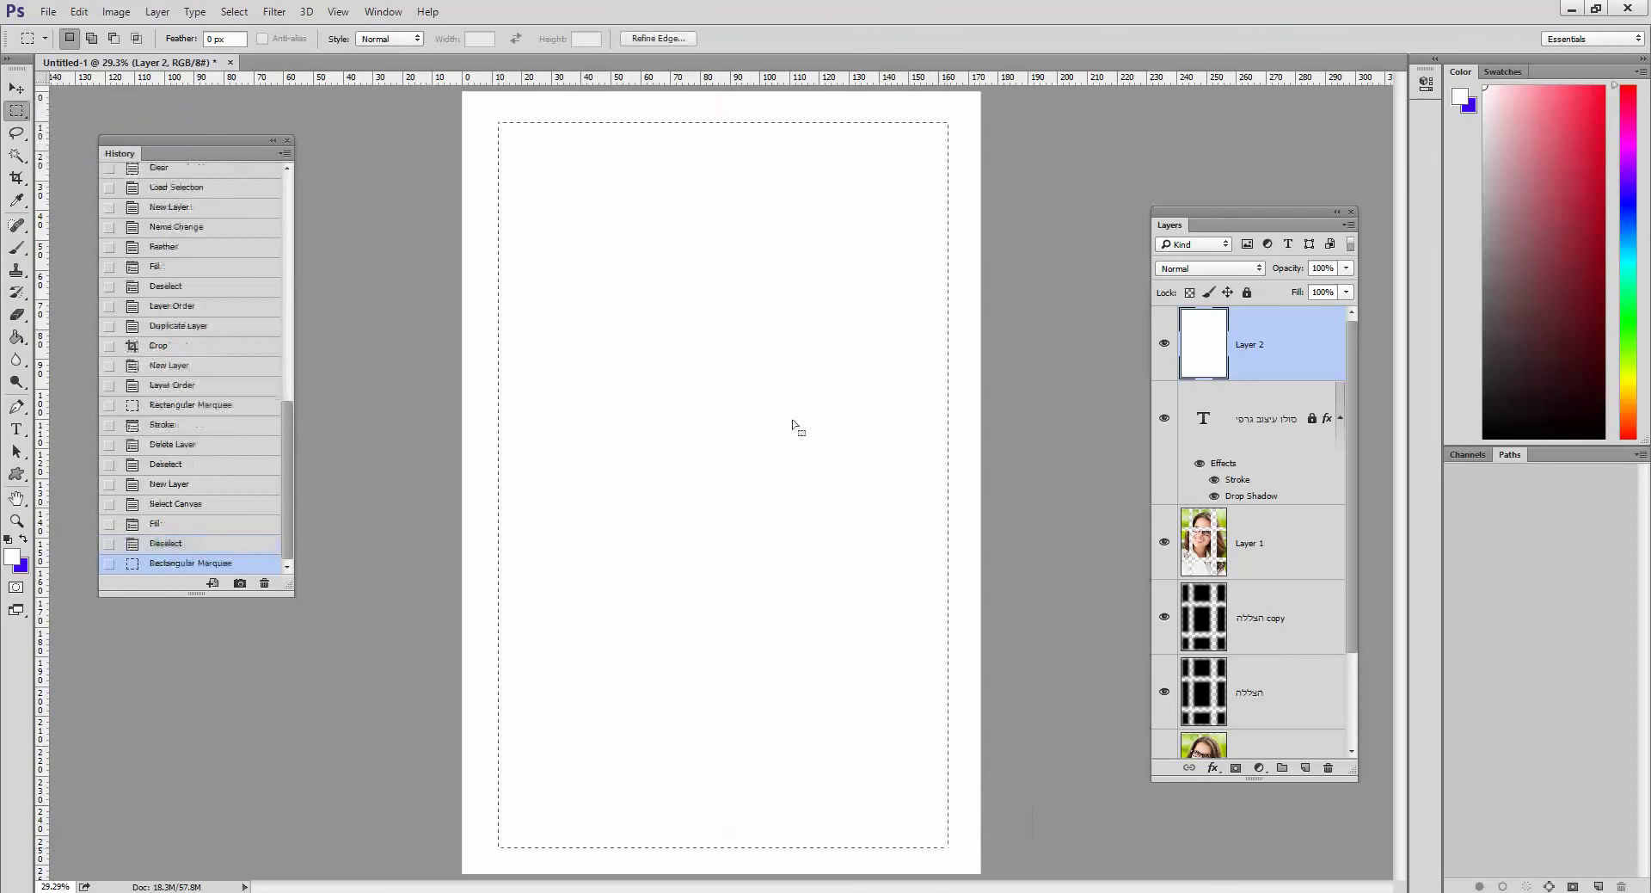
{"action": "right_click", "coordinate": [718, 241]}
{"action": "left_click", "coordinate": [761, 286]}
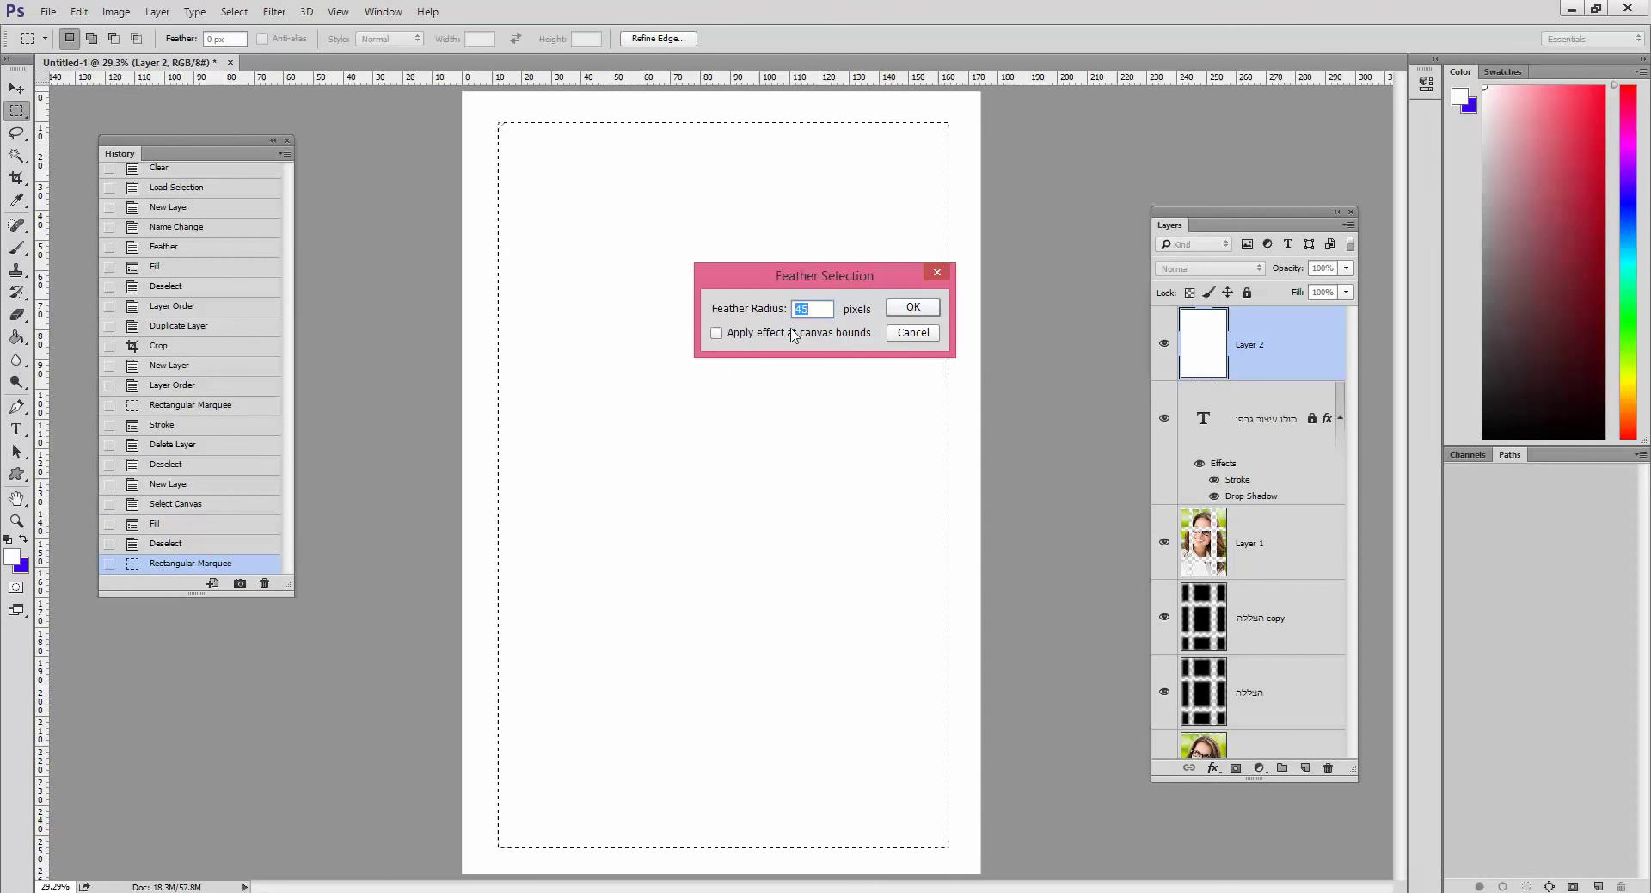
{"action": "type", "text": "185"}
{"action": "key", "text": "Return"}
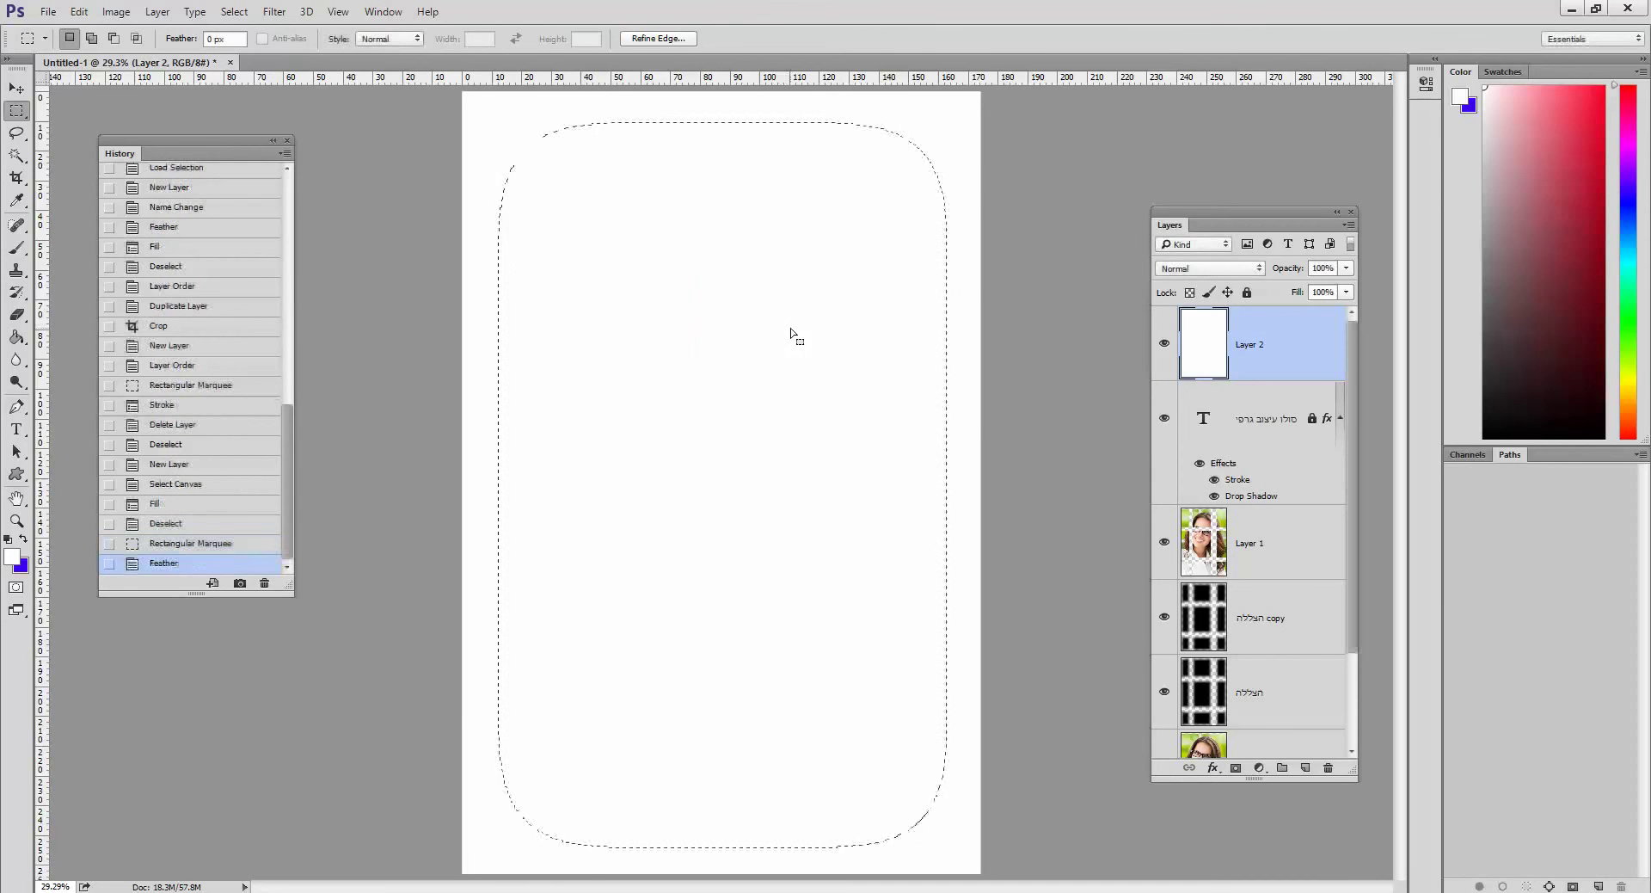
Clear the feathered area from the white layer twice to leave a soft white frame, and deselect.
{"action": "key", "text": "Delete"}
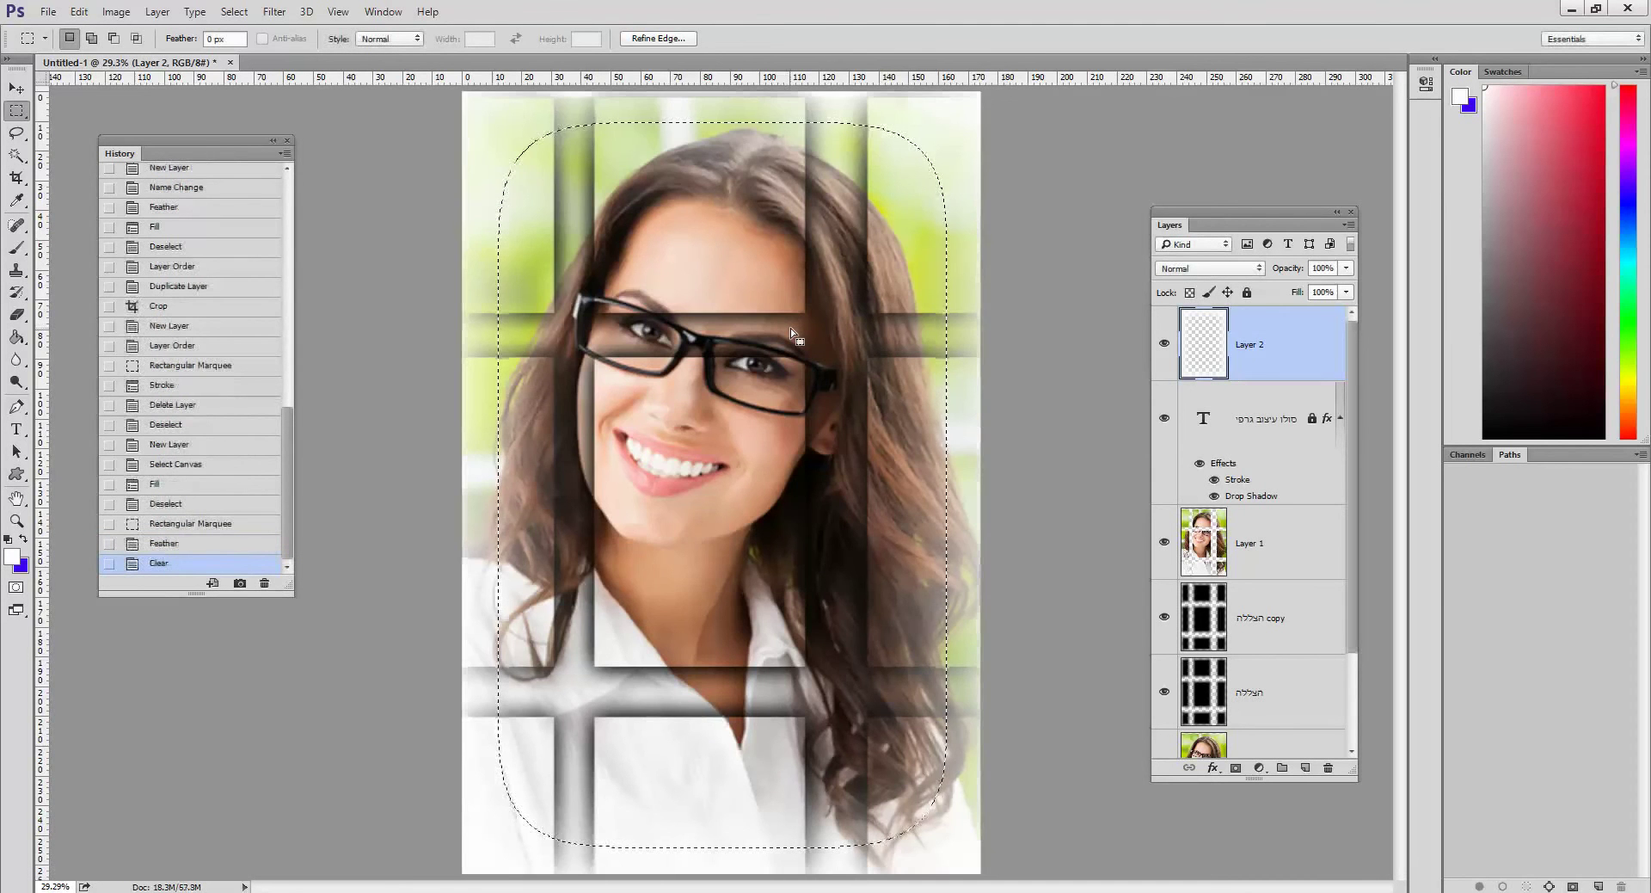
{"action": "key", "text": "Delete"}
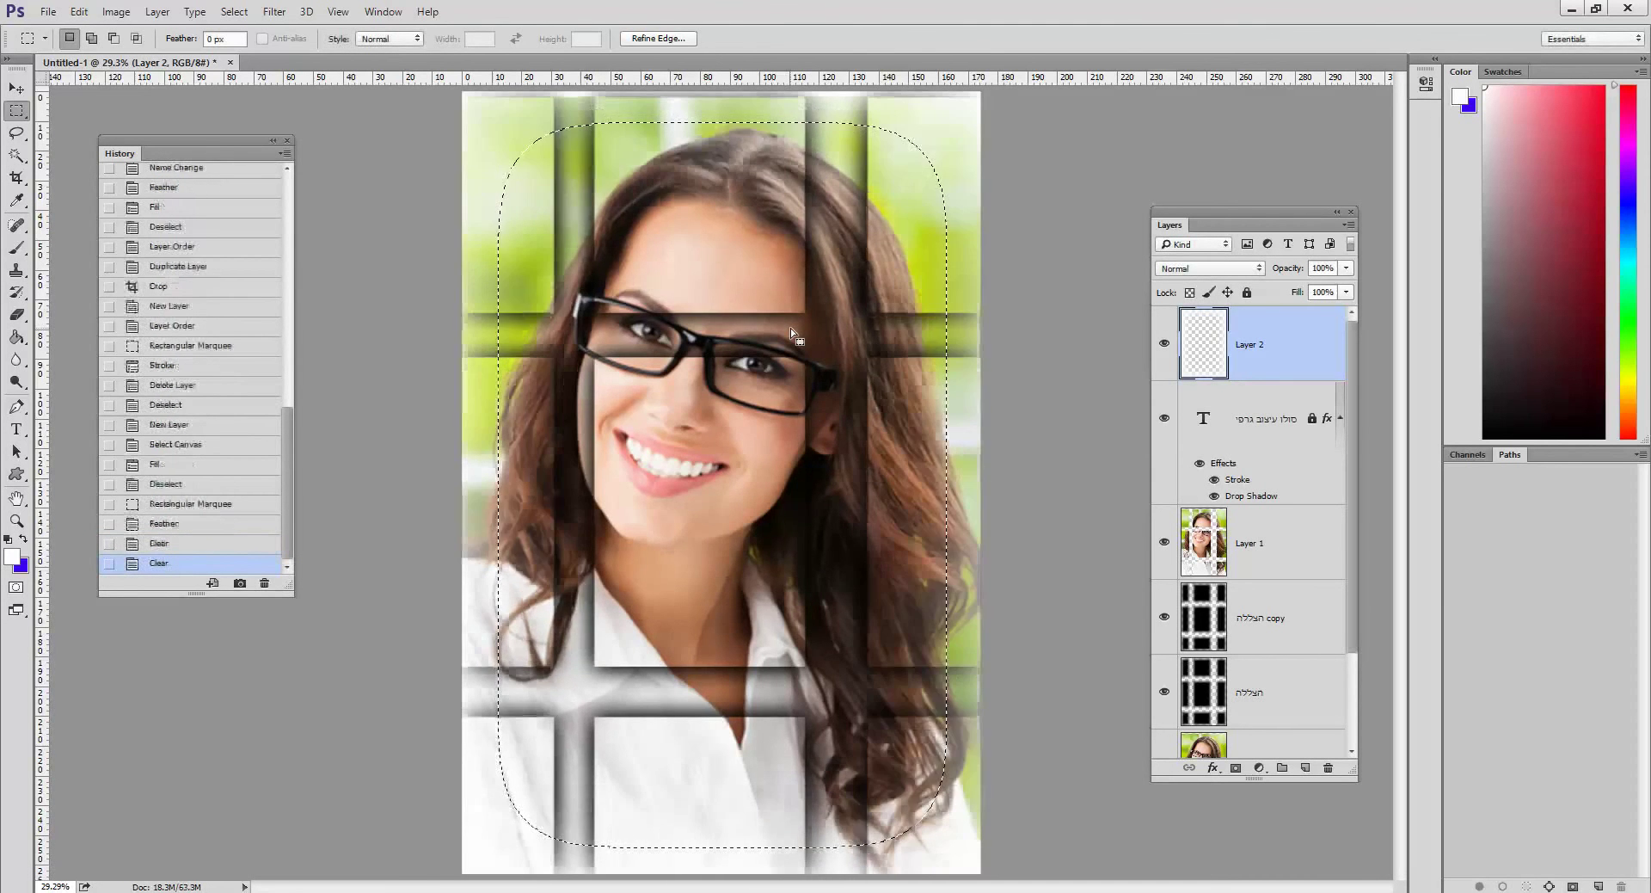
{"action": "key", "text": "ctrl+d"}
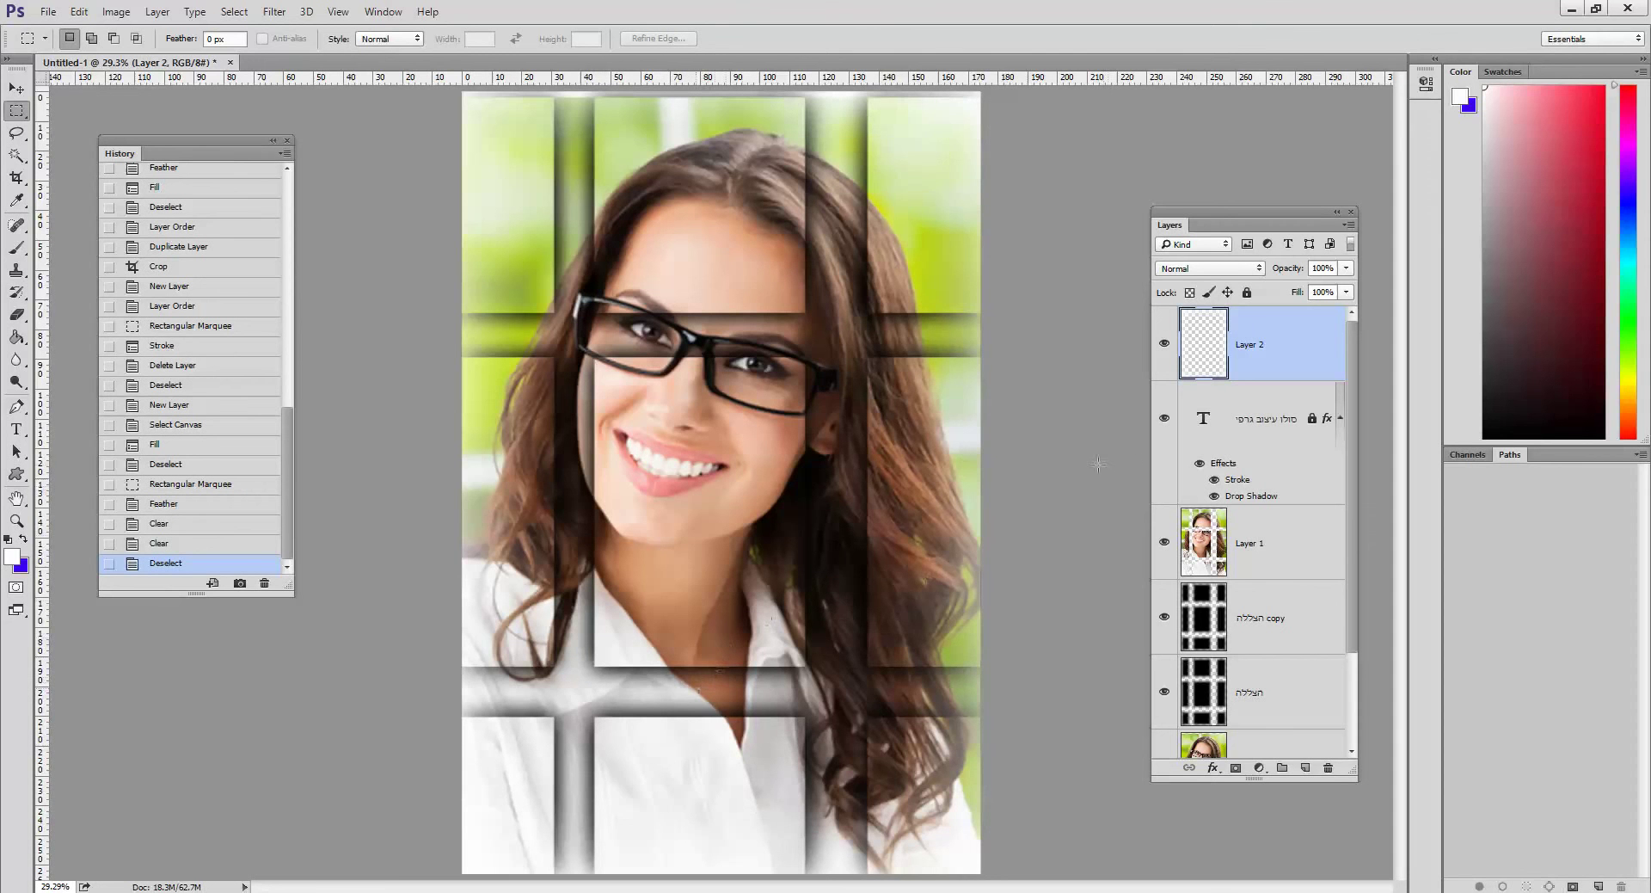
Revert the document through its history to the Layer Order state before the shadow layer was duplicated and the canvas cropped.
{"action": "left_click", "coordinate": [180, 426]}
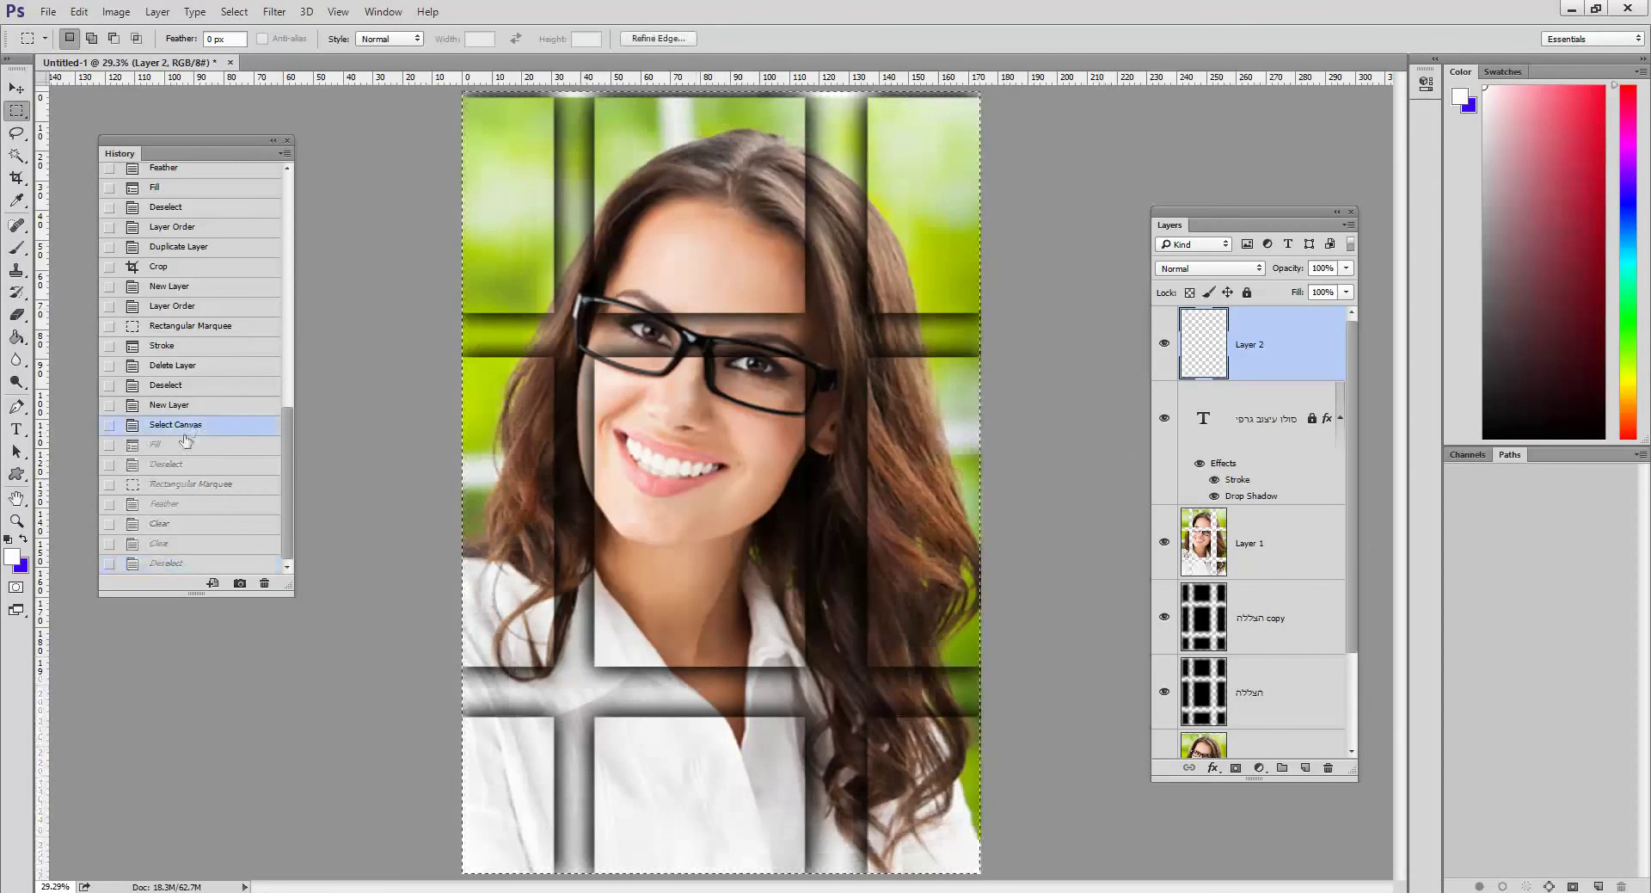
{"action": "left_click", "coordinate": [209, 366]}
{"action": "left_click", "coordinate": [214, 326]}
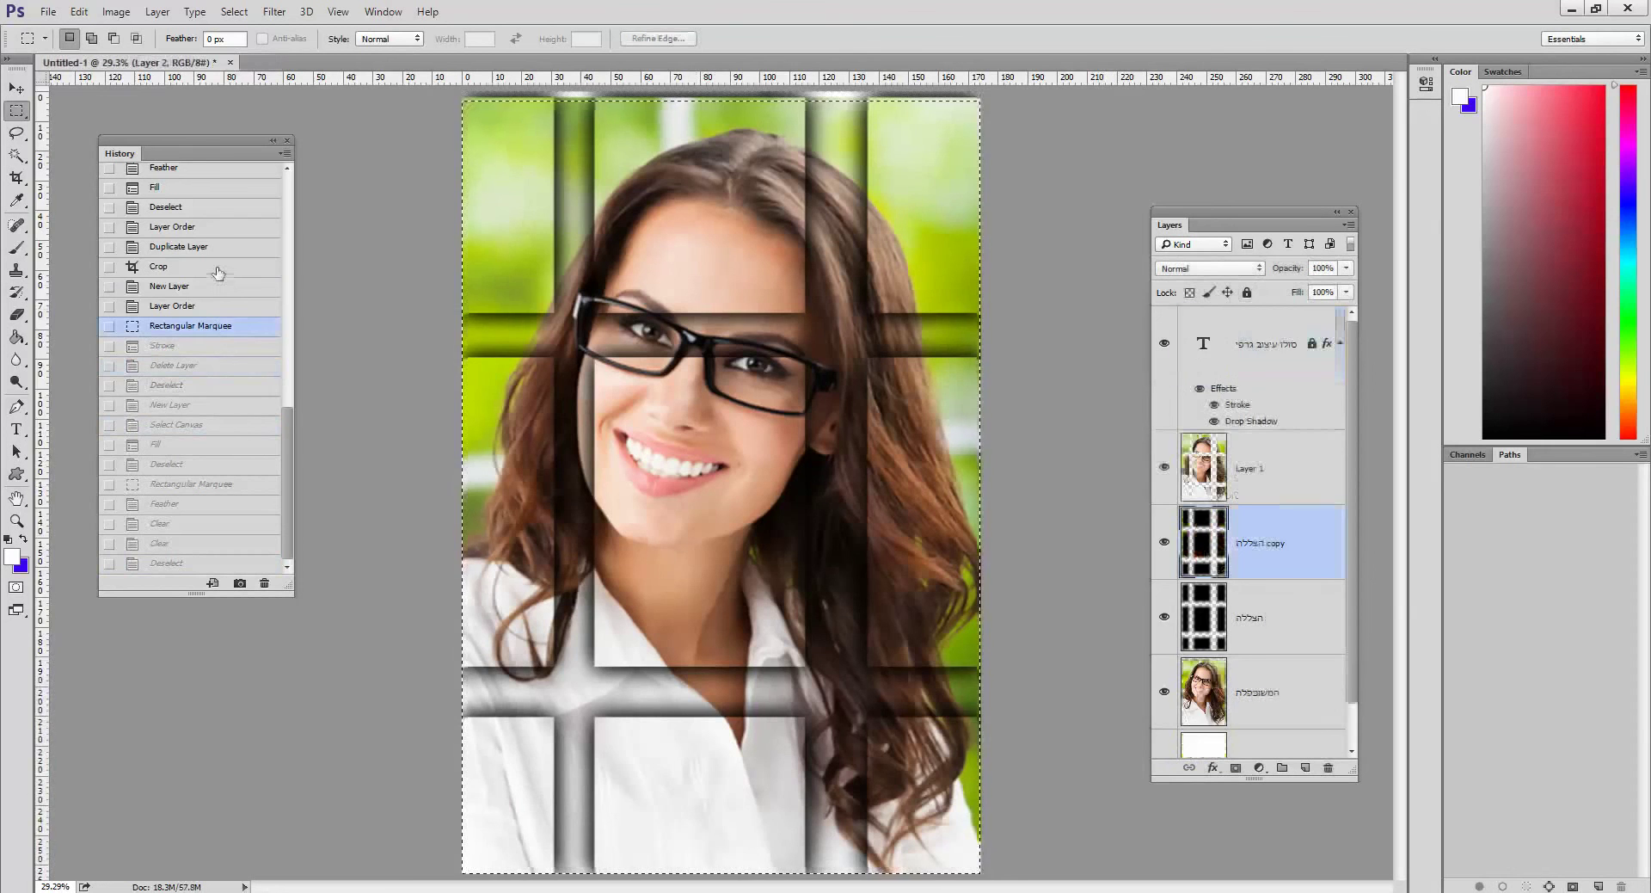
{"action": "left_click", "coordinate": [218, 274]}
{"action": "left_click", "coordinate": [172, 226]}
{"action": "scroll", "coordinate": [284, 348], "scroll_direction": "up", "scroll_amount": 3}
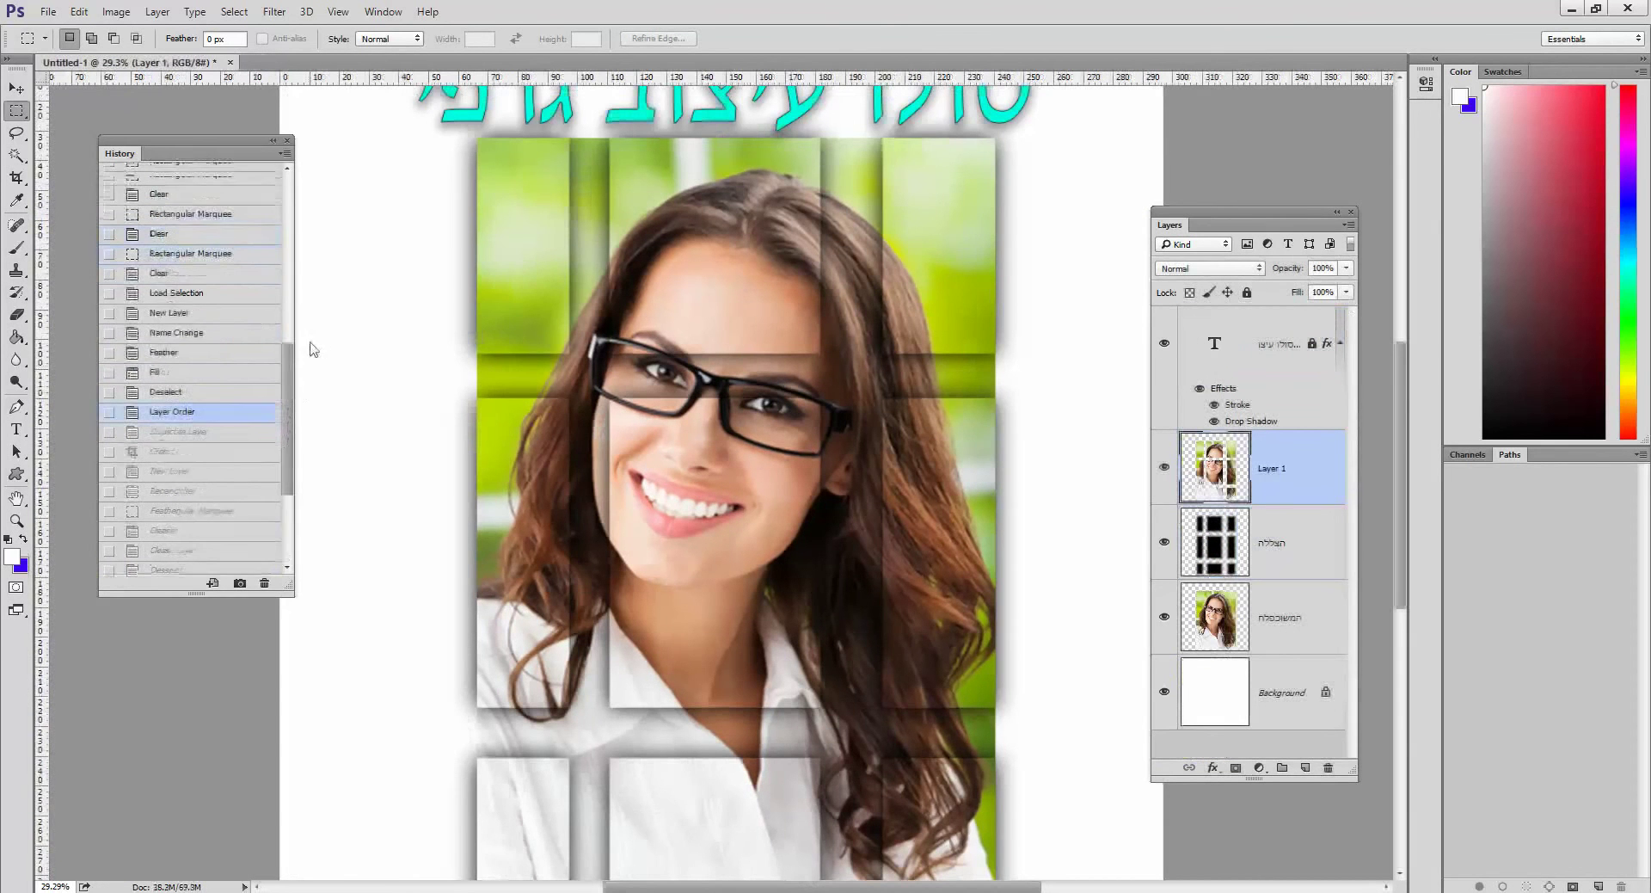
{"action": "key", "text": "ctrl+0"}
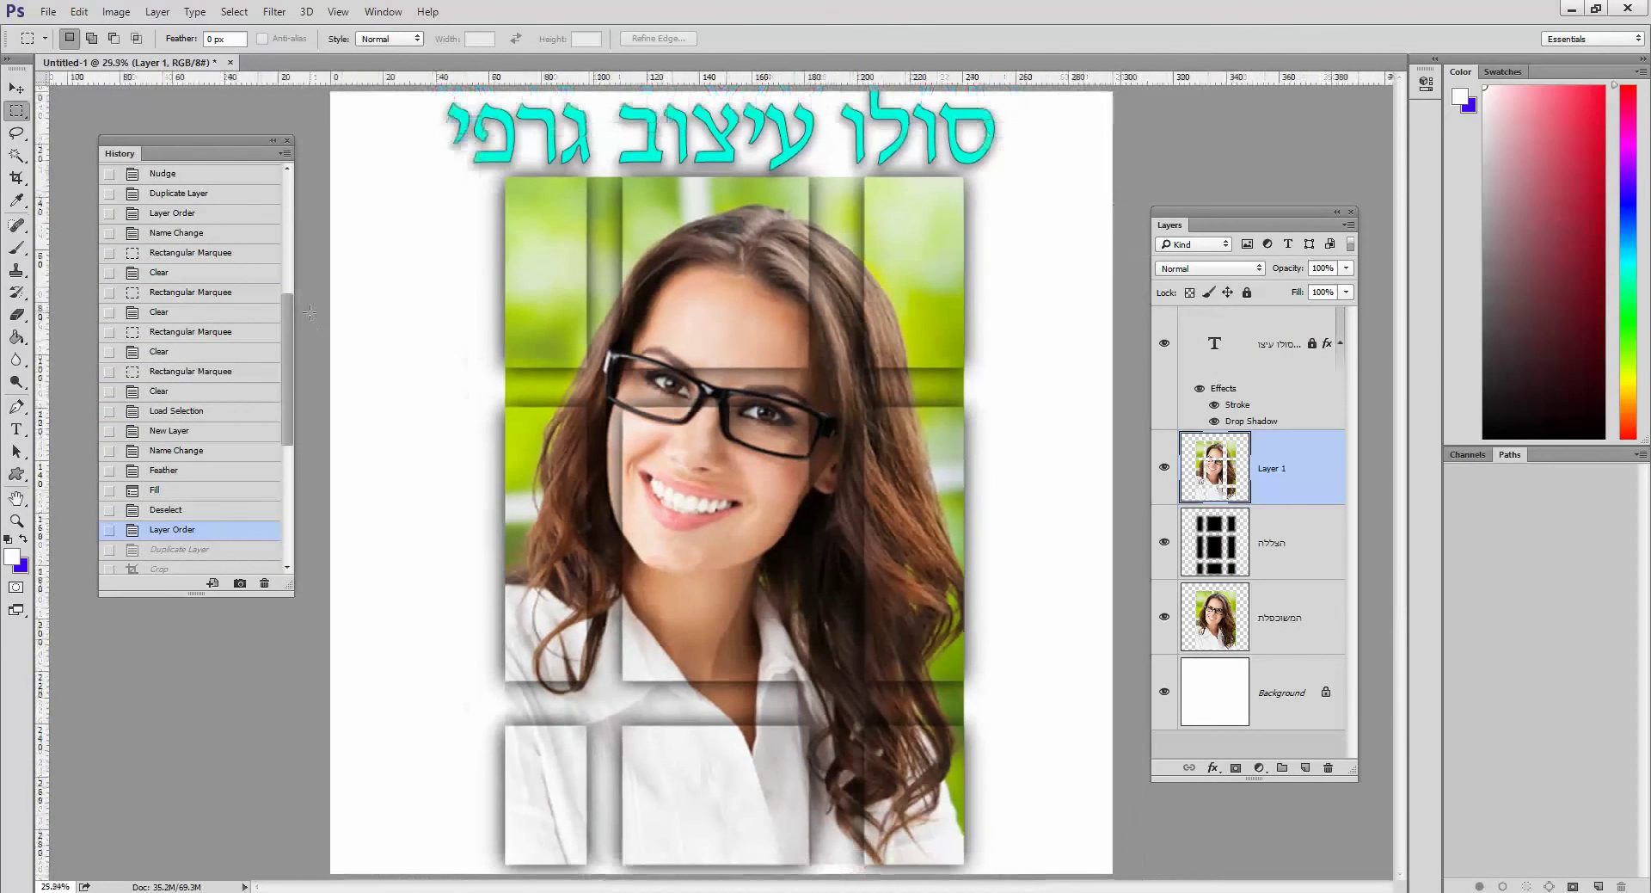